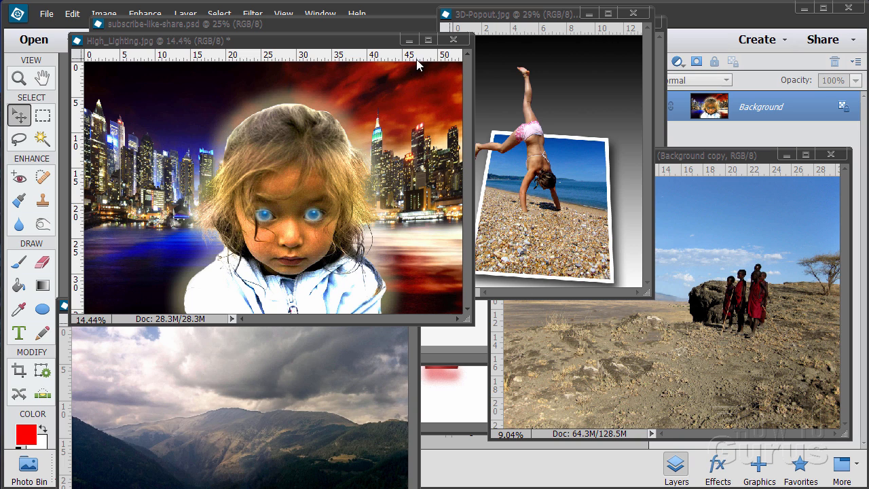
Clear the workspace by minimizing the High_Lighting.jpg, 3D-Popout.jpg, rocky landscape and mountains01.psd windows and closing description.jpg
{"action": "left_click", "coordinate": [407, 40]}
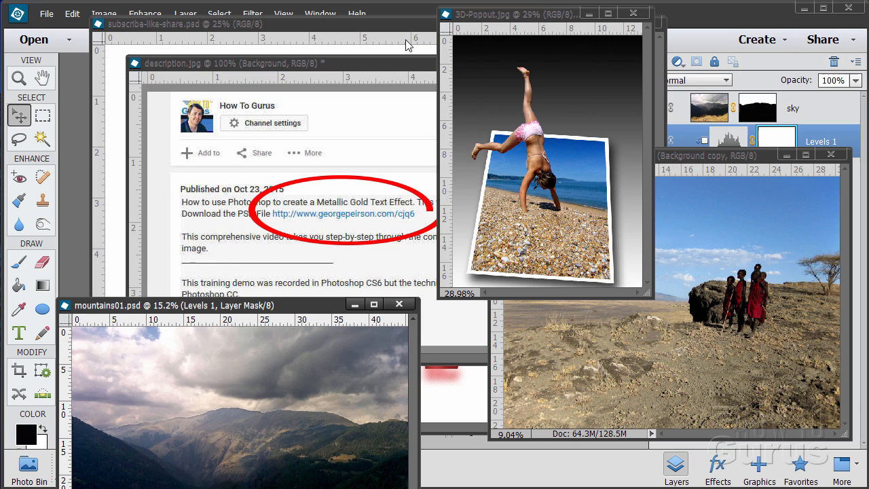
{"action": "left_click", "coordinate": [589, 14]}
{"action": "left_click", "coordinate": [786, 158]}
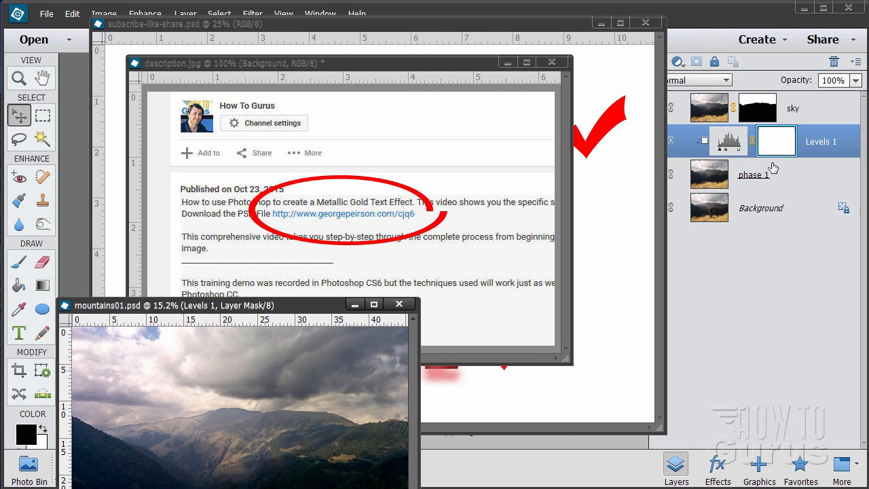
{"action": "left_click", "coordinate": [354, 305]}
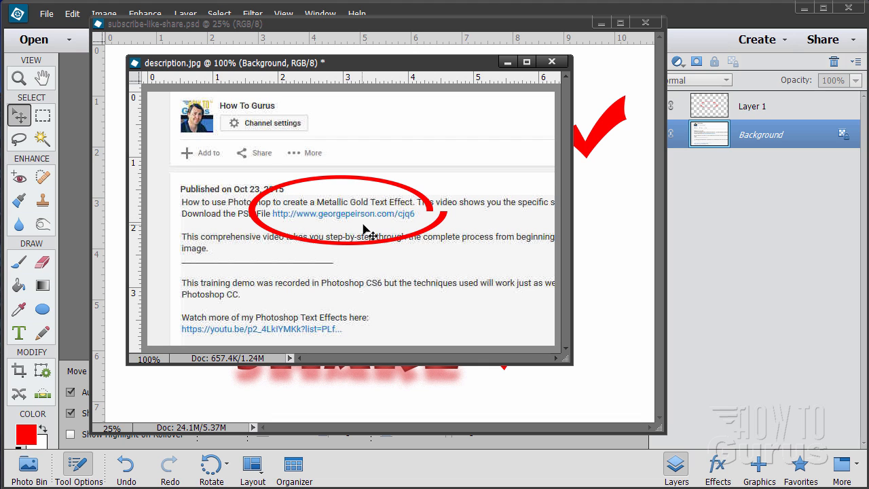
{"action": "left_click", "coordinate": [551, 62]}
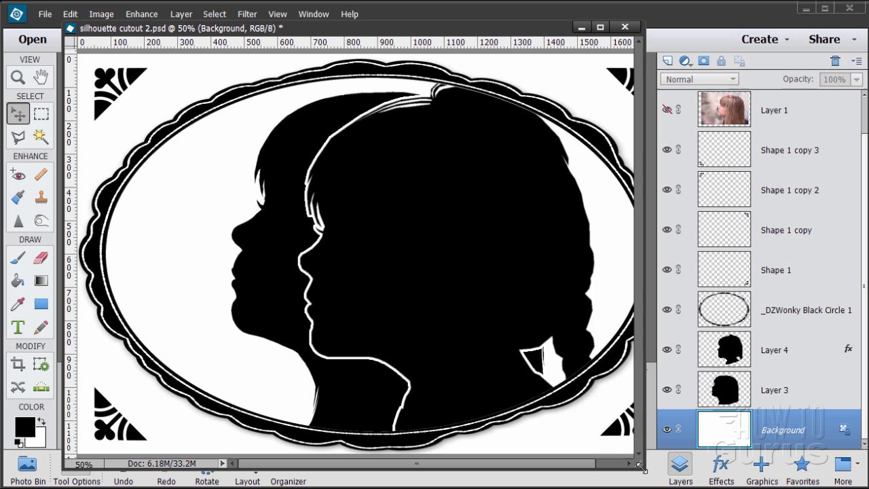
Resize the silhouette cutout 2.psd window to sit above the tool options and zoom out to 33.3% to fit the whole image
{"action": "left_click_drag", "start_coordinate": [640, 466], "coordinate": [701, 467]}
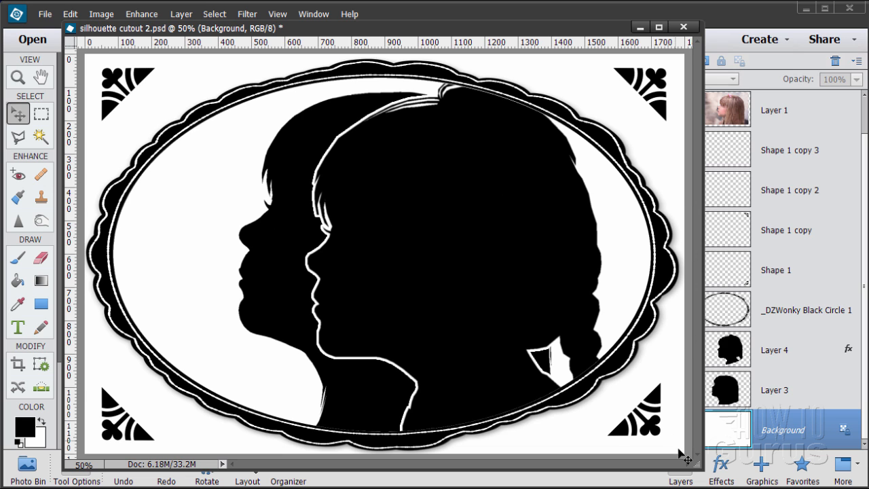
{"action": "left_click_drag", "start_coordinate": [696, 466], "coordinate": [648, 357]}
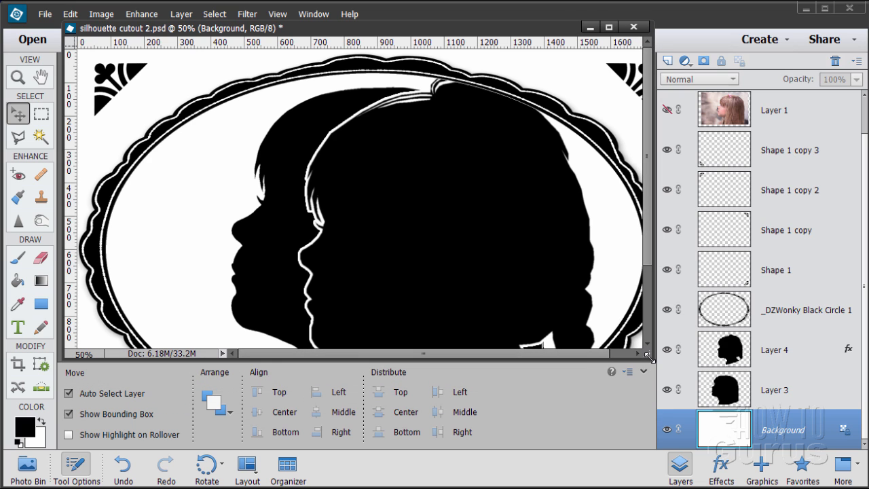
{"action": "left_click", "coordinate": [19, 82]}
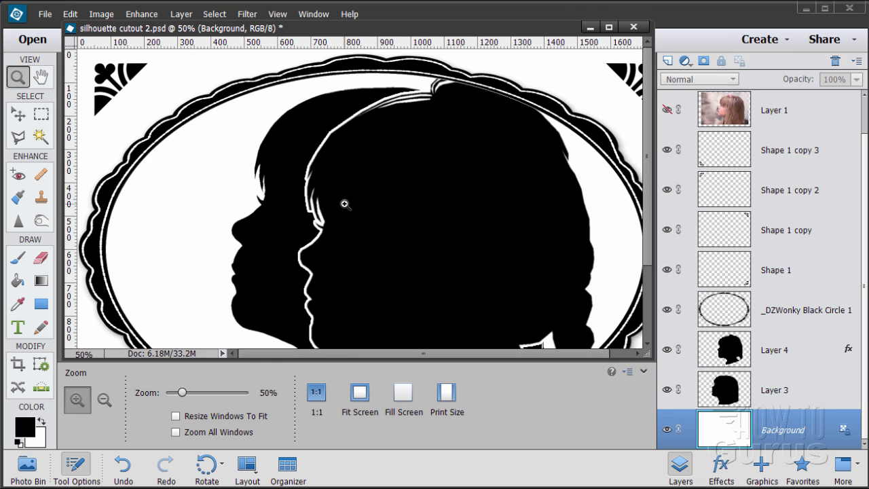
{"action": "left_click", "coordinate": [344, 201], "text": "alt"}
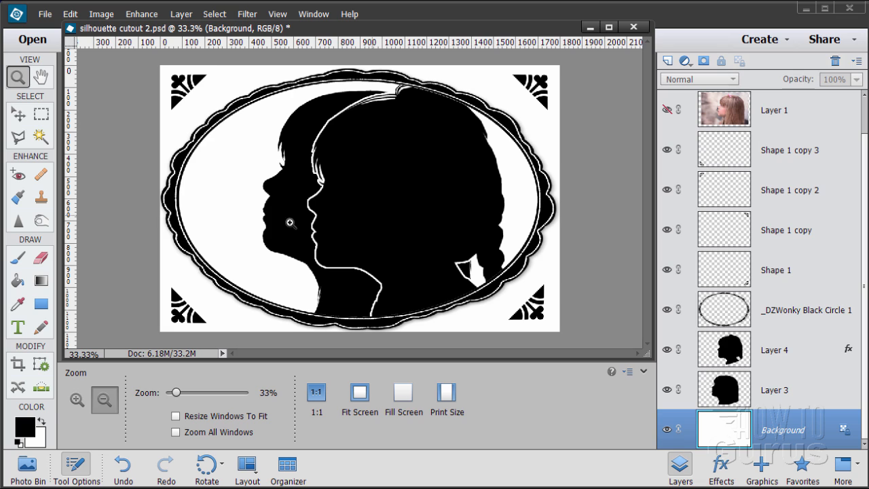
Delete the oval frame layer _DZWonky Black Circle 1, the four Shape 1 corner ornament layers, and the Layer 4 silhouette
{"action": "left_click", "coordinate": [19, 116]}
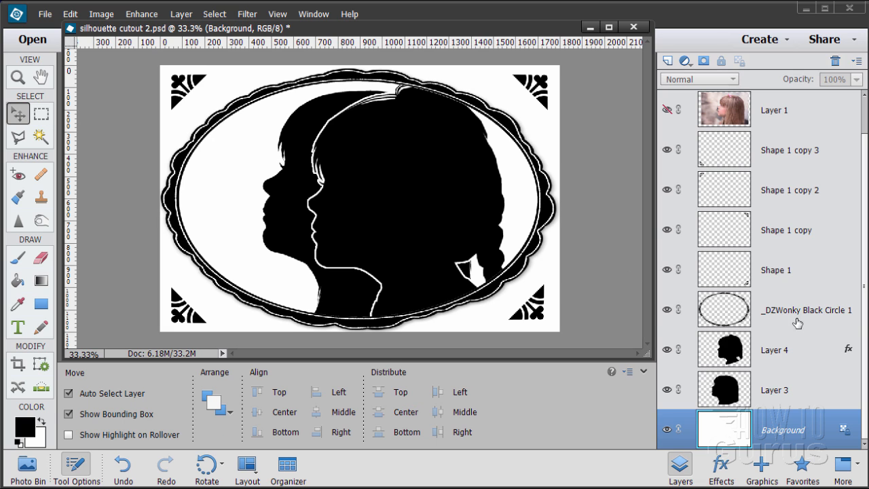
{"action": "left_click", "coordinate": [733, 313]}
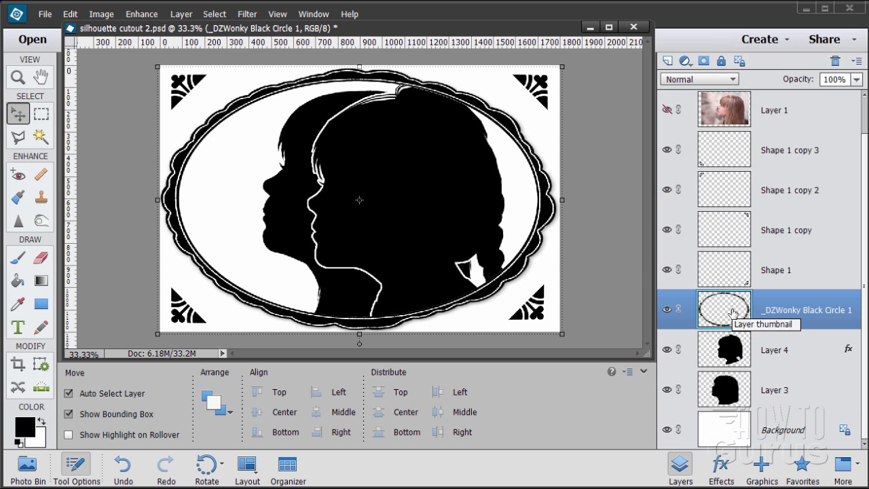
{"action": "left_click", "coordinate": [776, 167], "text": "shift"}
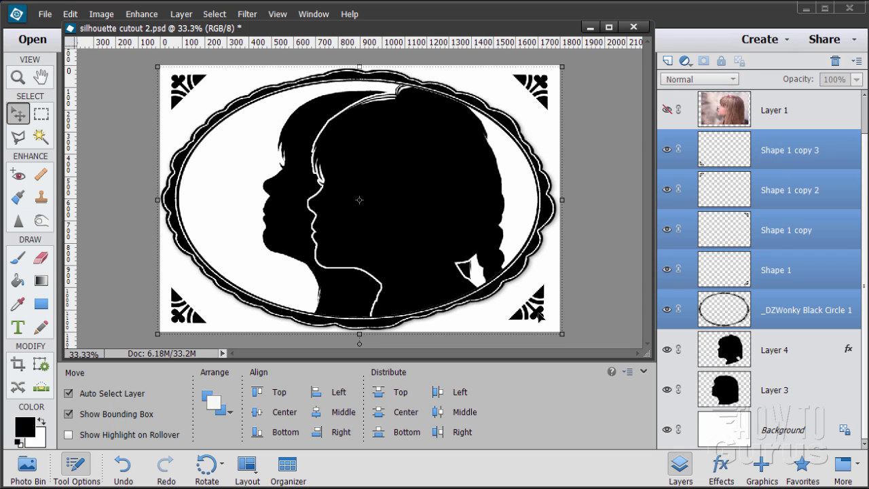
{"action": "left_click", "coordinate": [835, 61]}
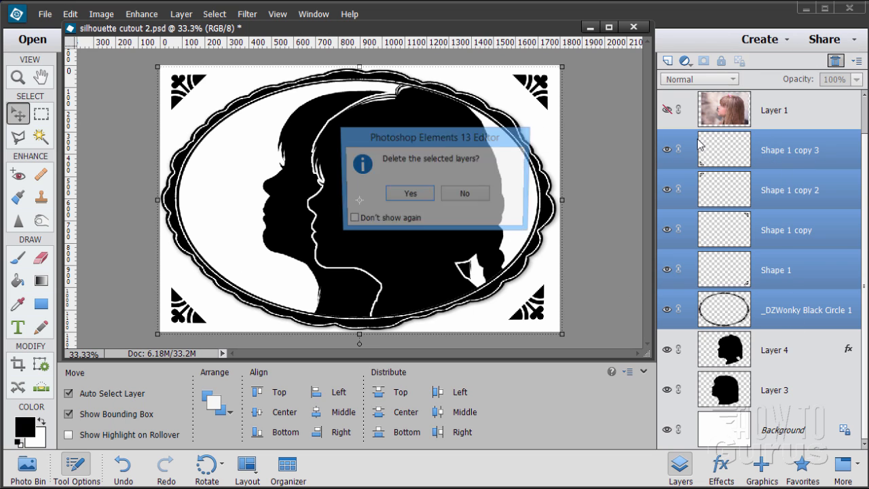
{"action": "left_click", "coordinate": [409, 195]}
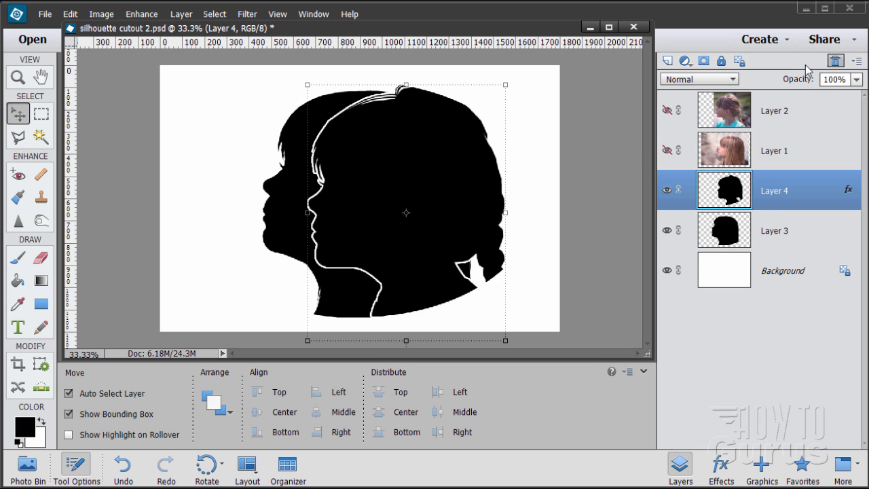
{"action": "left_click", "coordinate": [835, 60]}
{"action": "left_click", "coordinate": [400, 195]}
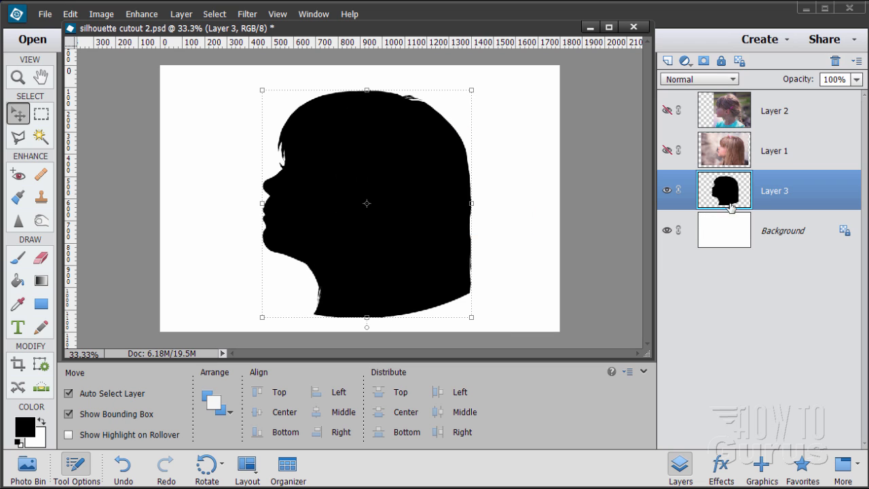
Make the Layer 1 and Layer 2 photos visible and move Layer 2 to the right so both girls' faces show side by side
{"action": "left_click", "coordinate": [666, 151]}
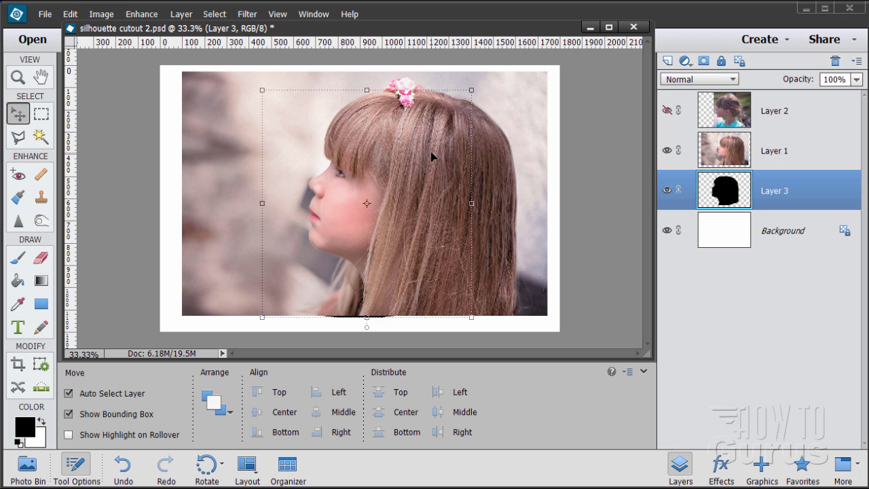
{"action": "left_click", "coordinate": [667, 151]}
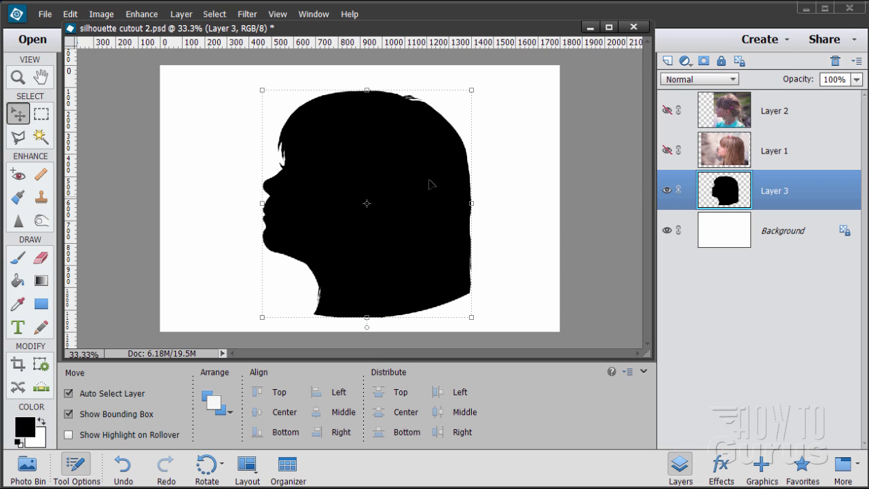
{"action": "left_click", "coordinate": [667, 151]}
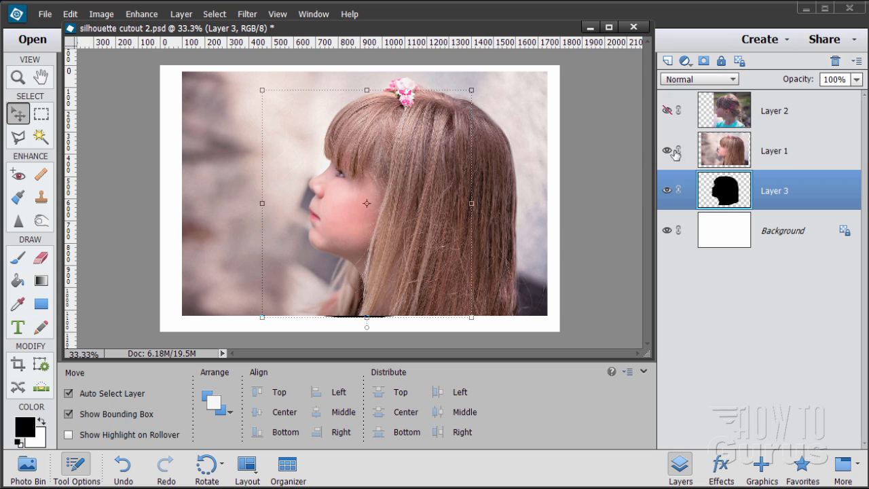
{"action": "left_click", "coordinate": [667, 111]}
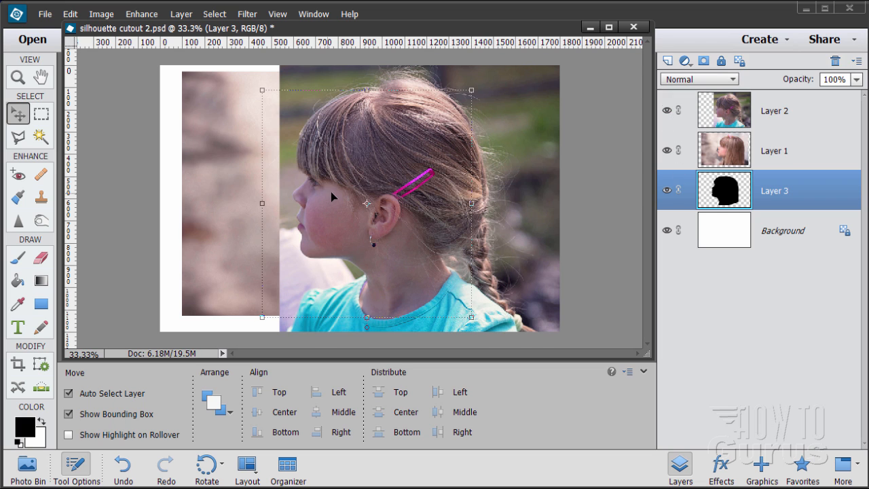
{"action": "left_click", "coordinate": [737, 121]}
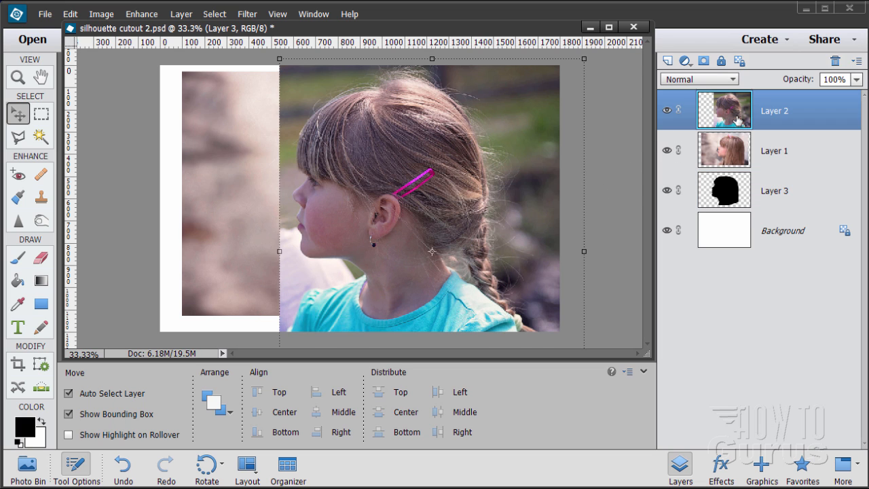
{"action": "left_click_drag", "start_coordinate": [426, 222], "coordinate": [494, 219]}
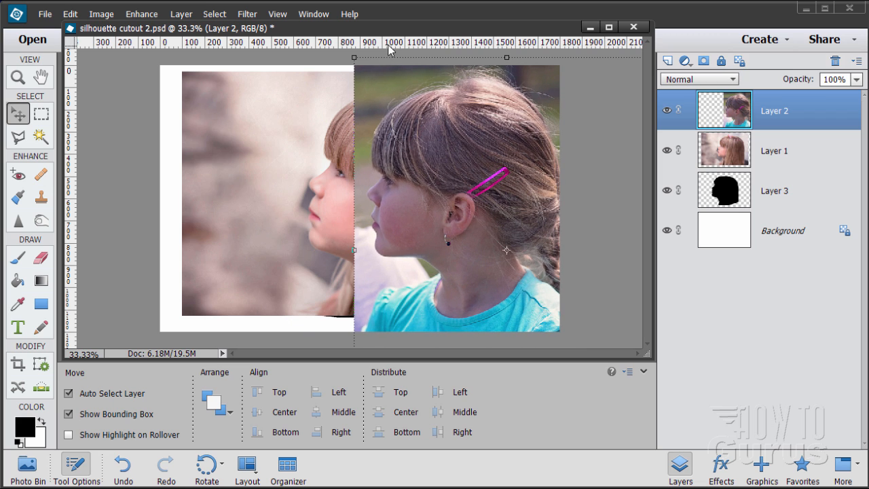
Place two horizontal guides across the faces at eye and mouth level, align Layer 2 to them, and clear the guides
{"action": "left_click_drag", "start_coordinate": [389, 46], "coordinate": [393, 213]}
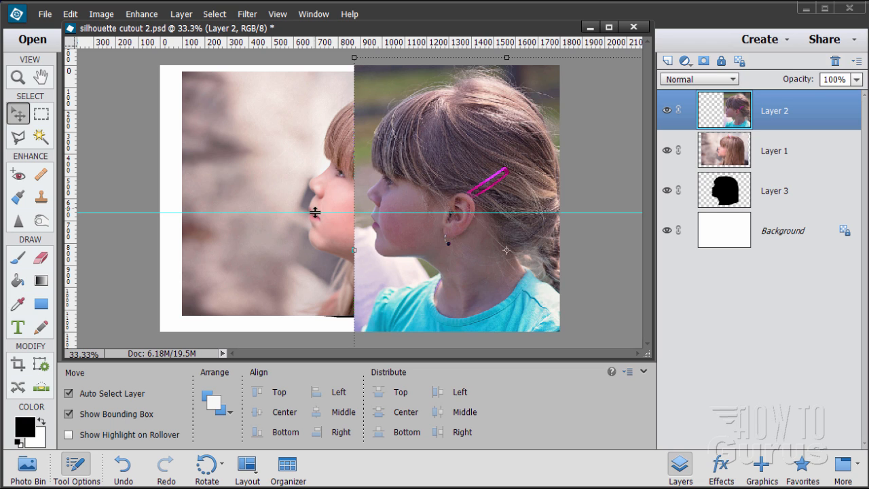
{"action": "left_click_drag", "start_coordinate": [438, 46], "coordinate": [421, 173]}
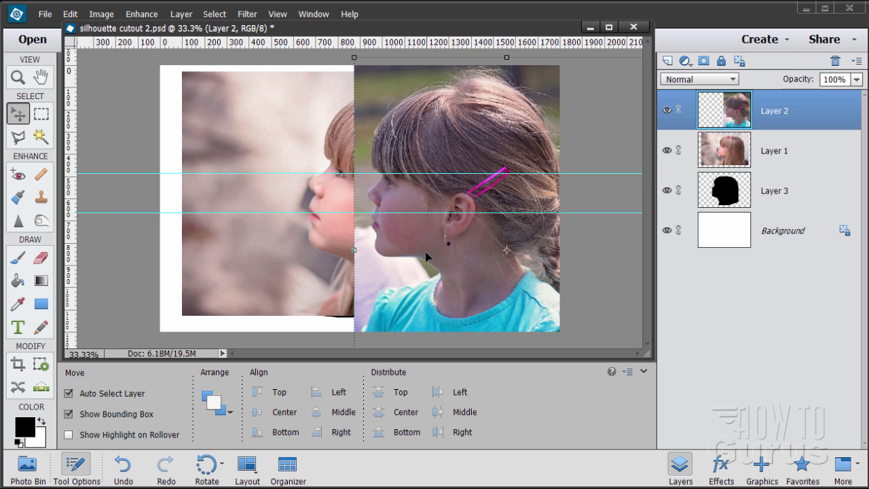
{"action": "left_click_drag", "start_coordinate": [425, 251], "coordinate": [394, 228]}
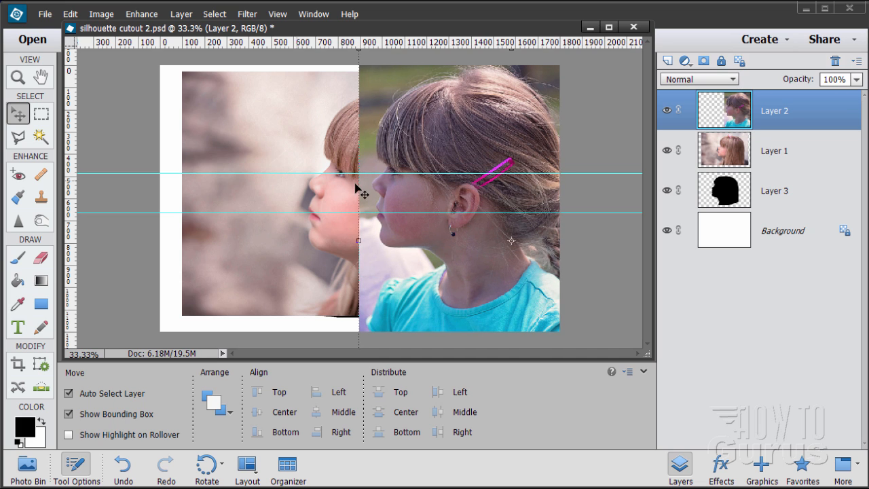
{"action": "left_click", "coordinate": [276, 15]}
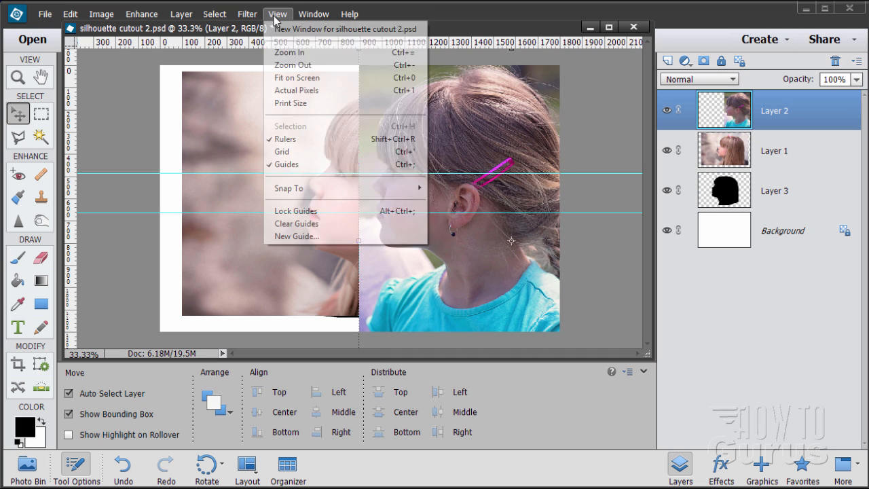
{"action": "left_click", "coordinate": [305, 226]}
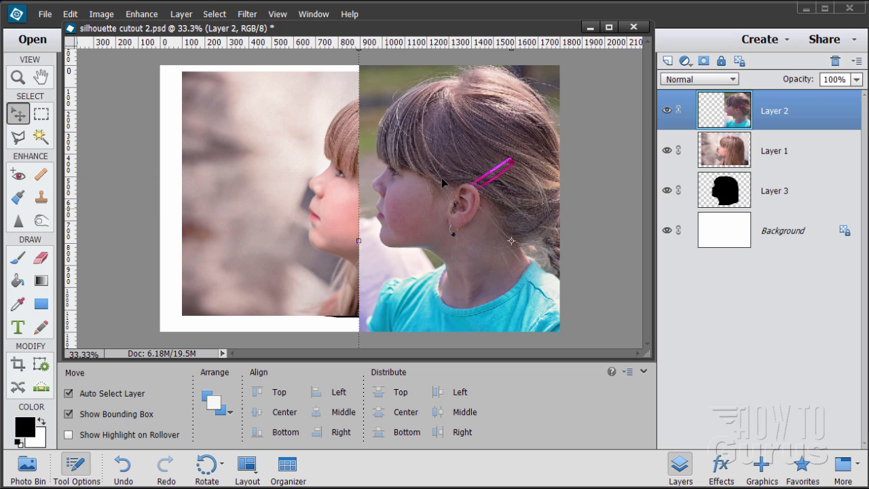
Hide Layer 1 and Layer 3 and move the Layer 2 photo back left, with its top edge at the canvas top
{"action": "left_click", "coordinate": [668, 150]}
{"action": "left_click", "coordinate": [667, 190]}
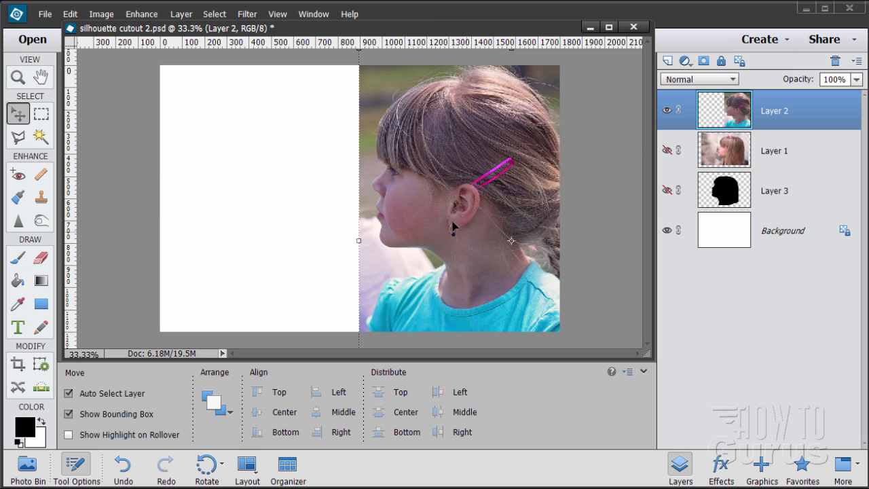
{"action": "left_click_drag", "start_coordinate": [428, 216], "coordinate": [353, 232]}
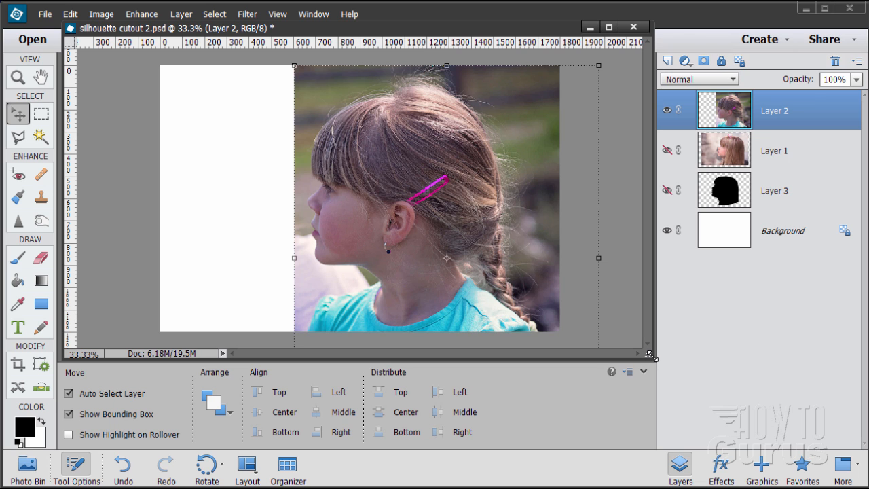
Enlarge the document window and zoom in to 100% on the girl's chin, neck and shirt in Layer 2
{"action": "left_click_drag", "start_coordinate": [651, 354], "coordinate": [752, 486]}
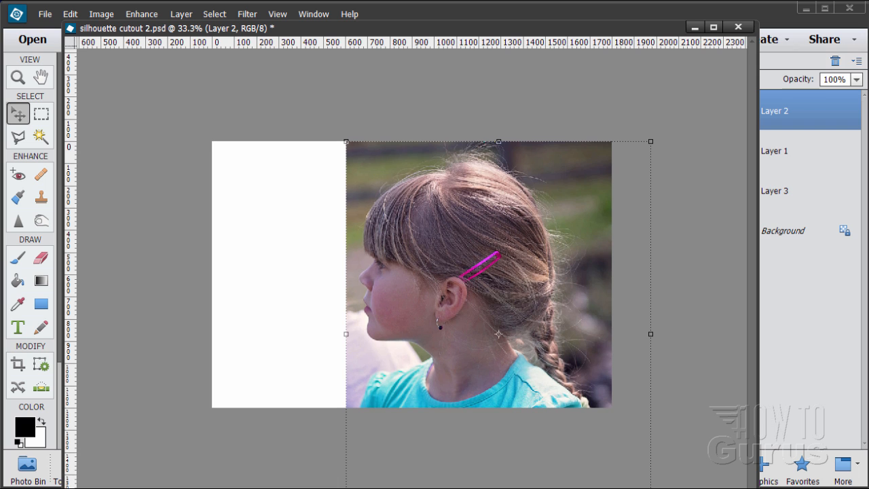
{"action": "left_click", "coordinate": [17, 77]}
{"action": "left_click", "coordinate": [408, 246]}
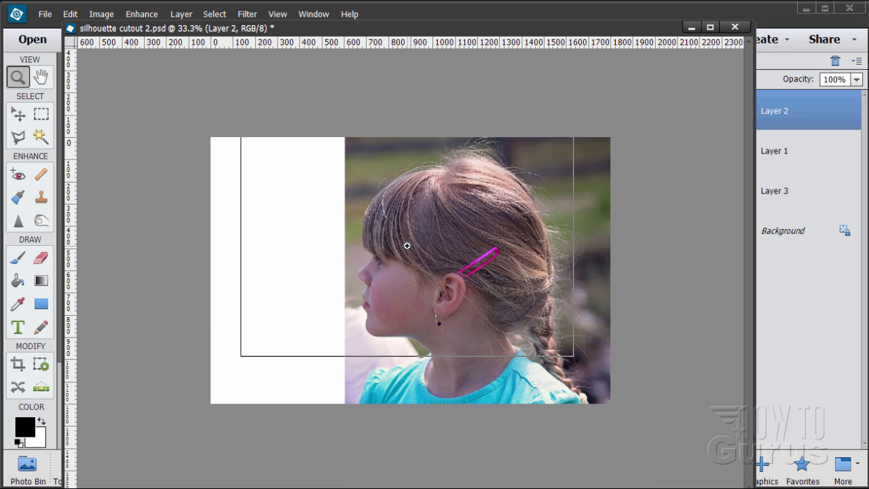
{"action": "left_click", "coordinate": [416, 307]}
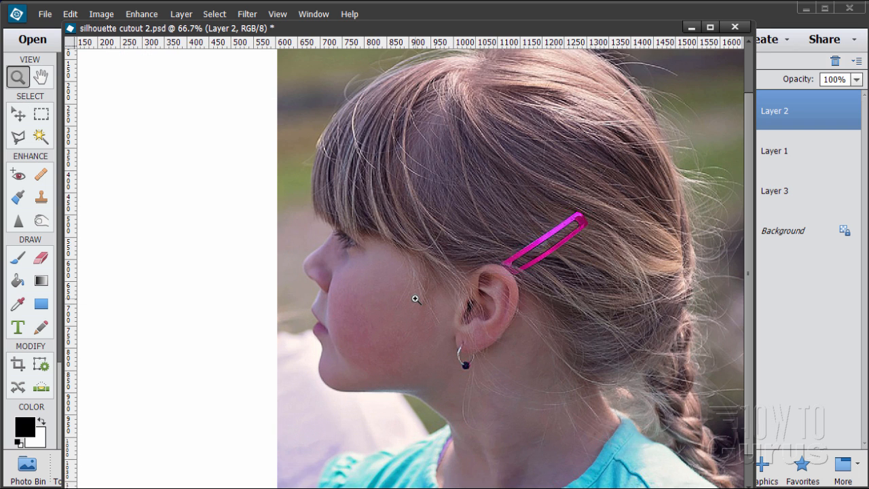
{"action": "left_click", "coordinate": [416, 299]}
{"action": "scroll", "coordinate": [434, 297], "scroll_direction": "down", "scroll_amount": 5}
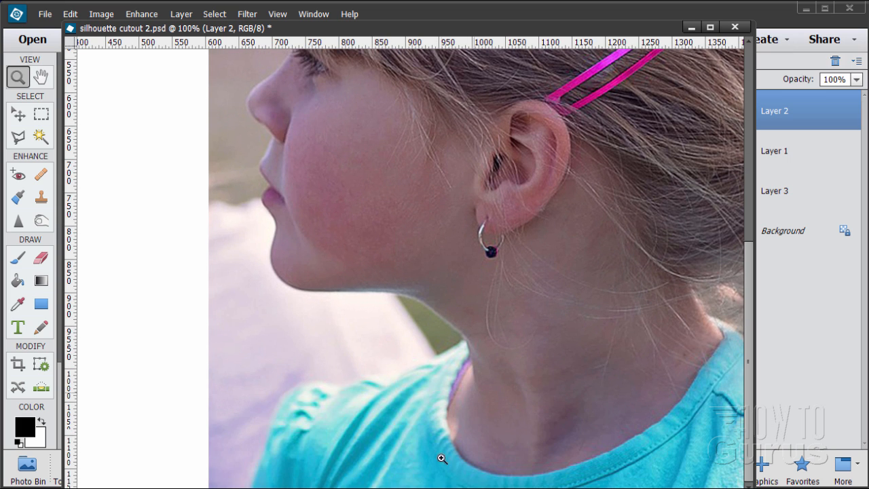
{"action": "left_click", "coordinate": [749, 471]}
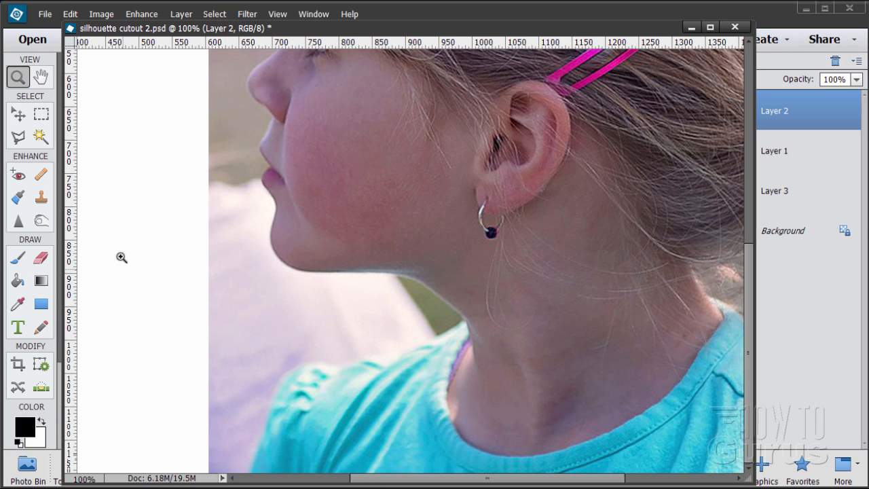
Activate the Polygonal Lasso in New selection mode, moving the document window aside to reach its options and back over the workspace
{"action": "left_click", "coordinate": [22, 138]}
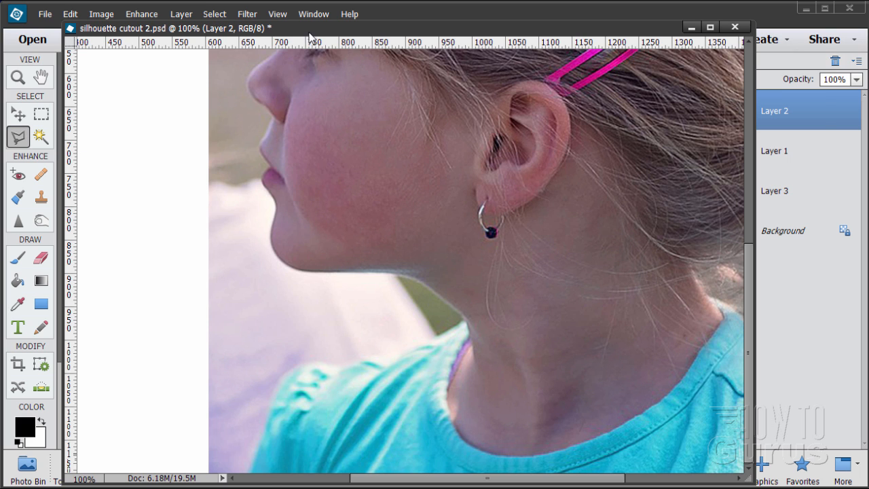
{"action": "left_click_drag", "start_coordinate": [310, 37], "coordinate": [634, 52]}
{"action": "left_click", "coordinate": [133, 395]}
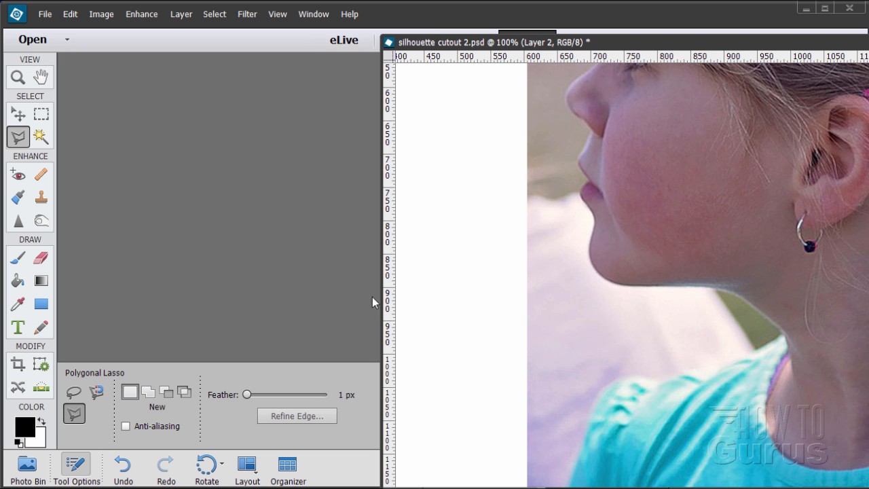
{"action": "left_click_drag", "start_coordinate": [603, 44], "coordinate": [289, 28]}
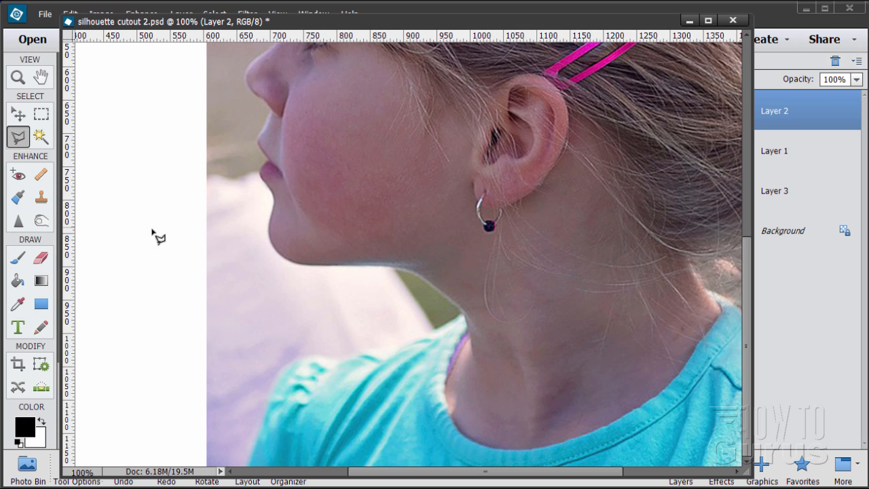
Trace the front profile with the Polygonal Lasso from the shirt collar up along the neck, chin, lips and nose to the nose bridge
{"action": "left_click", "coordinate": [462, 316]}
{"action": "mouse_move", "coordinate": [419, 278]}
{"action": "left_mouse_down"}
{"action": "mouse_move", "coordinate": [308, 268]}
{"action": "mouse_move", "coordinate": [278, 256]}
{"action": "mouse_move", "coordinate": [267, 232]}
{"action": "mouse_move", "coordinate": [276, 253]}
{"action": "mouse_move", "coordinate": [267, 228]}
{"action": "mouse_move", "coordinate": [273, 195]}
{"action": "mouse_move", "coordinate": [260, 177]}
{"action": "mouse_move", "coordinate": [279, 123]}
{"action": "mouse_move", "coordinate": [252, 94]}
{"action": "left_mouse_up"}
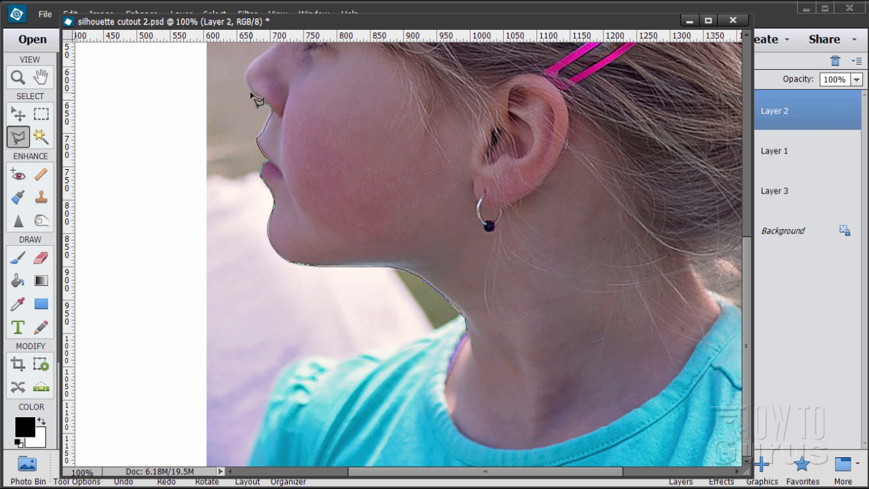
{"action": "left_click_drag", "start_coordinate": [248, 95], "coordinate": [261, 335]}
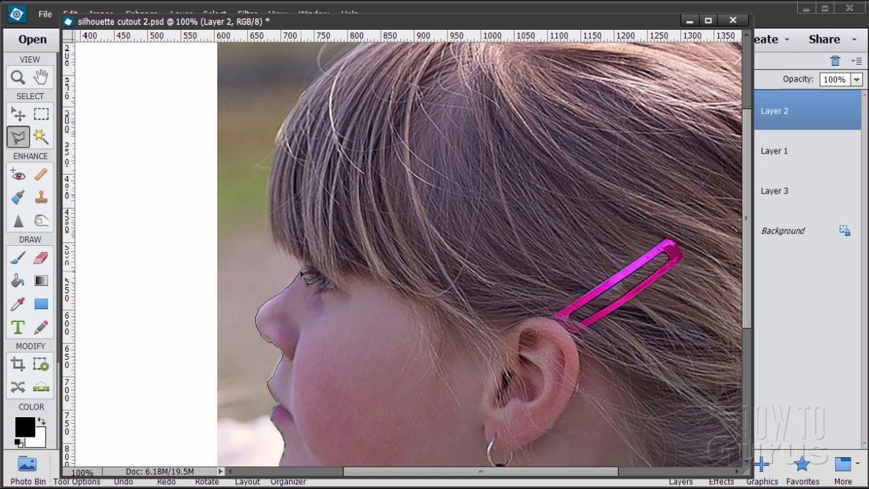
Continue the outline up the bangs with a few cut-in hair strands, over the crown and down the back of the head to the braid
{"action": "left_click_drag", "start_coordinate": [301, 273], "coordinate": [309, 242]}
{"action": "mouse_move", "coordinate": [309, 243]}
{"action": "left_mouse_down"}
{"action": "mouse_move", "coordinate": [287, 201]}
{"action": "mouse_move", "coordinate": [293, 164]}
{"action": "mouse_move", "coordinate": [284, 202]}
{"action": "mouse_move", "coordinate": [291, 234]}
{"action": "mouse_move", "coordinate": [278, 188]}
{"action": "mouse_move", "coordinate": [294, 133]}
{"action": "mouse_move", "coordinate": [273, 204]}
{"action": "mouse_move", "coordinate": [272, 152]}
{"action": "mouse_move", "coordinate": [305, 92]}
{"action": "mouse_move", "coordinate": [327, 70]}
{"action": "left_mouse_up"}
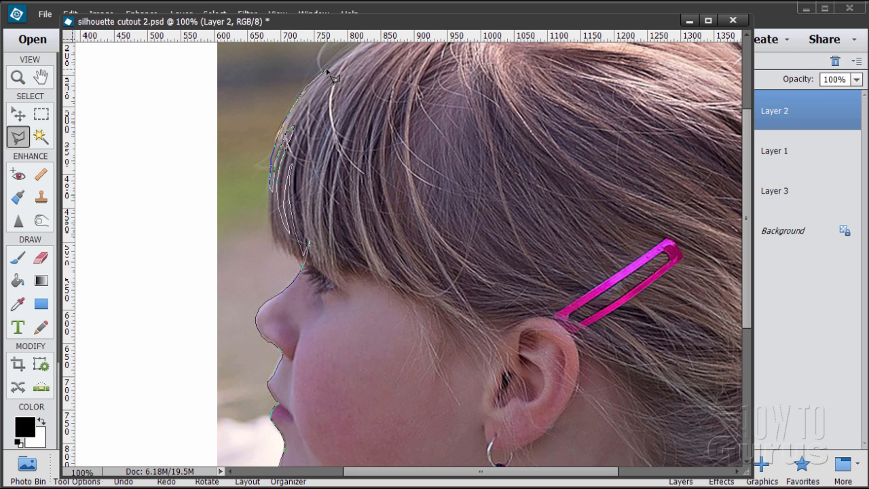
{"action": "mouse_move", "coordinate": [326, 68]}
{"action": "left_mouse_down"}
{"action": "mouse_move", "coordinate": [264, 204]}
{"action": "mouse_move", "coordinate": [216, 255]}
{"action": "mouse_move", "coordinate": [198, 218]}
{"action": "mouse_move", "coordinate": [200, 198]}
{"action": "mouse_move", "coordinate": [299, 153]}
{"action": "mouse_move", "coordinate": [311, 131]}
{"action": "mouse_move", "coordinate": [361, 100]}
{"action": "mouse_move", "coordinate": [197, 198]}
{"action": "mouse_move", "coordinate": [265, 158]}
{"action": "mouse_move", "coordinate": [257, 151]}
{"action": "mouse_move", "coordinate": [319, 124]}
{"action": "mouse_move", "coordinate": [386, 124]}
{"action": "mouse_move", "coordinate": [385, 97]}
{"action": "mouse_move", "coordinate": [406, 88]}
{"action": "mouse_move", "coordinate": [432, 83]}
{"action": "mouse_move", "coordinate": [513, 95]}
{"action": "mouse_move", "coordinate": [633, 191]}
{"action": "mouse_move", "coordinate": [686, 314]}
{"action": "mouse_move", "coordinate": [692, 345]}
{"action": "mouse_move", "coordinate": [514, 138]}
{"action": "mouse_move", "coordinate": [569, 167]}
{"action": "mouse_move", "coordinate": [581, 275]}
{"action": "mouse_move", "coordinate": [568, 325]}
{"action": "mouse_move", "coordinate": [579, 347]}
{"action": "mouse_move", "coordinate": [570, 379]}
{"action": "mouse_move", "coordinate": [578, 435]}
{"action": "left_mouse_up"}
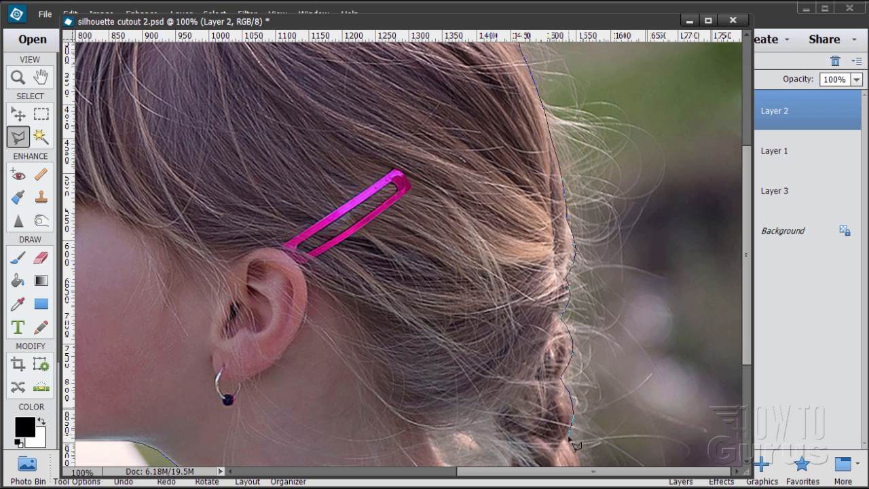
Trace around the braid, the gap behind the neck and the curved shirt neckline, and close the selection at the collar
{"action": "mouse_move", "coordinate": [567, 434]}
{"action": "left_mouse_down"}
{"action": "mouse_move", "coordinate": [525, 287]}
{"action": "mouse_move", "coordinate": [533, 175]}
{"action": "left_mouse_up"}
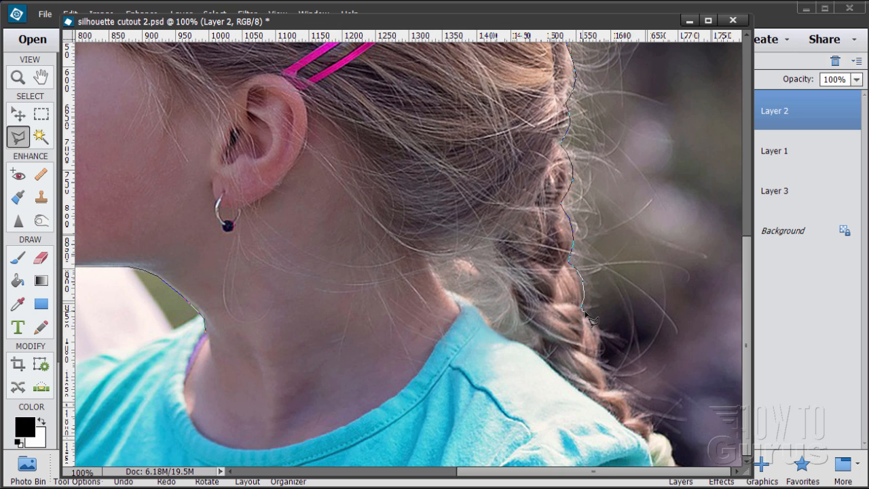
{"action": "left_click_drag", "start_coordinate": [596, 319], "coordinate": [608, 351]}
{"action": "mouse_move", "coordinate": [610, 375]}
{"action": "left_mouse_down"}
{"action": "mouse_move", "coordinate": [617, 394]}
{"action": "mouse_move", "coordinate": [603, 407]}
{"action": "mouse_move", "coordinate": [582, 399]}
{"action": "mouse_move", "coordinate": [537, 345]}
{"action": "left_mouse_up"}
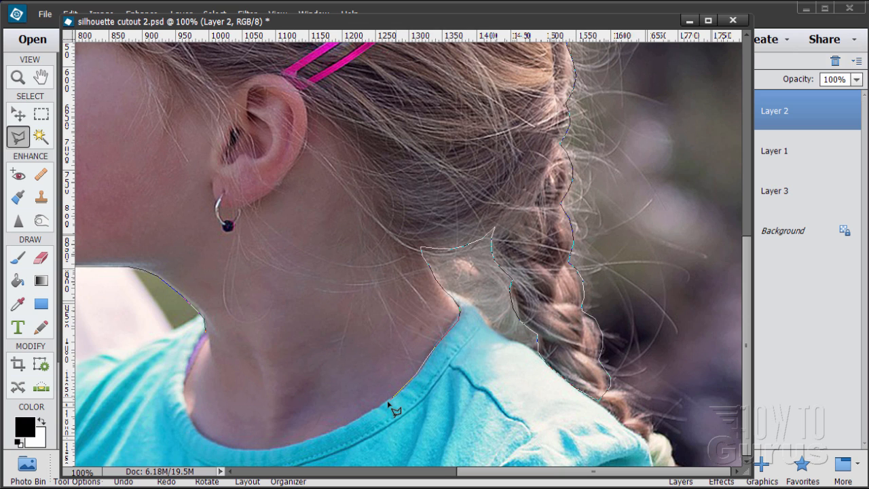
{"action": "left_click_drag", "start_coordinate": [387, 401], "coordinate": [390, 373]}
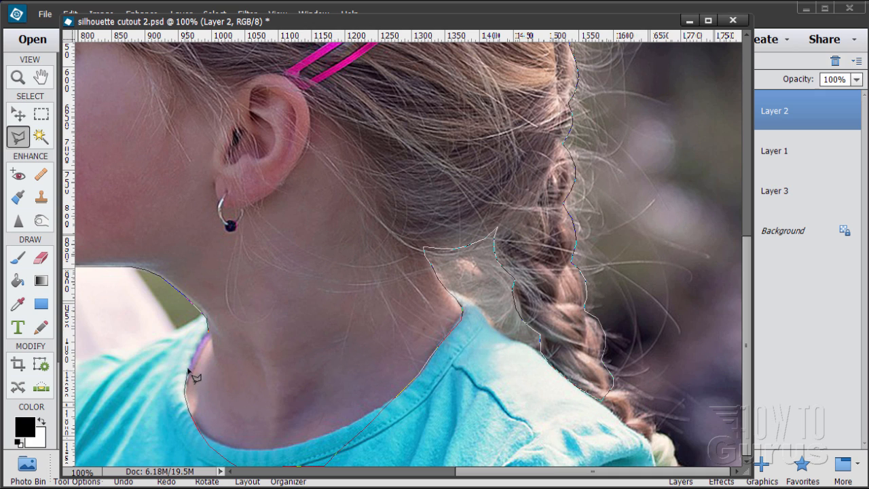
{"action": "double_click", "coordinate": [213, 338]}
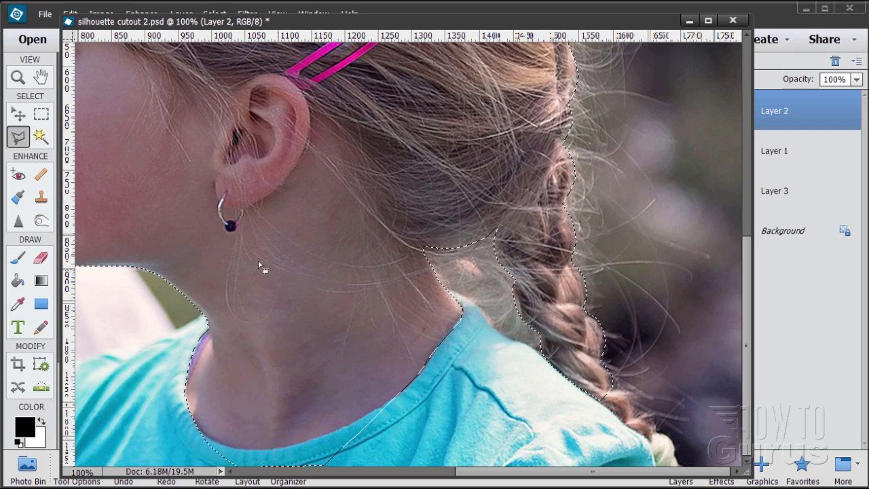
Set the Polygonal Lasso to Subtract and cut thin curved slivers from the selection along the top of the head to suggest hair strands
{"action": "mouse_move", "coordinate": [174, 145]}
{"action": "left_mouse_down"}
{"action": "mouse_move", "coordinate": [310, 278]}
{"action": "mouse_move", "coordinate": [340, 275]}
{"action": "mouse_move", "coordinate": [347, 177]}
{"action": "mouse_move", "coordinate": [349, 319]}
{"action": "left_mouse_up"}
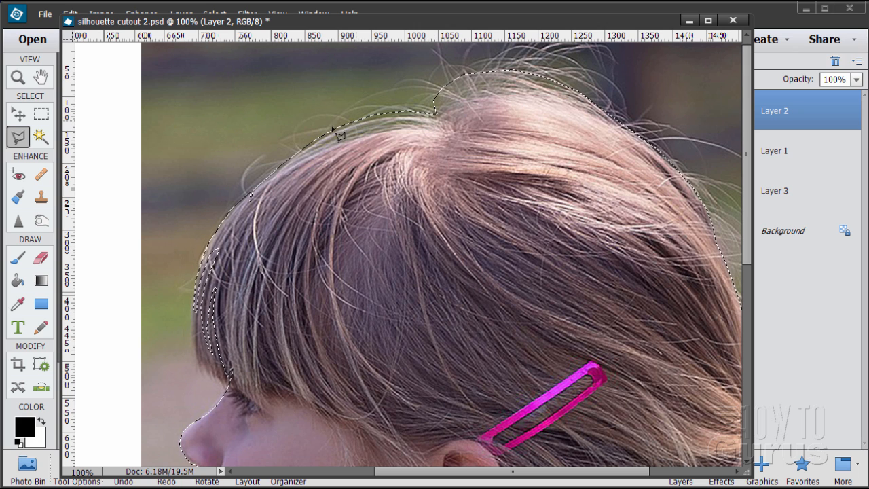
{"action": "left_click_drag", "start_coordinate": [361, 29], "coordinate": [664, 41]}
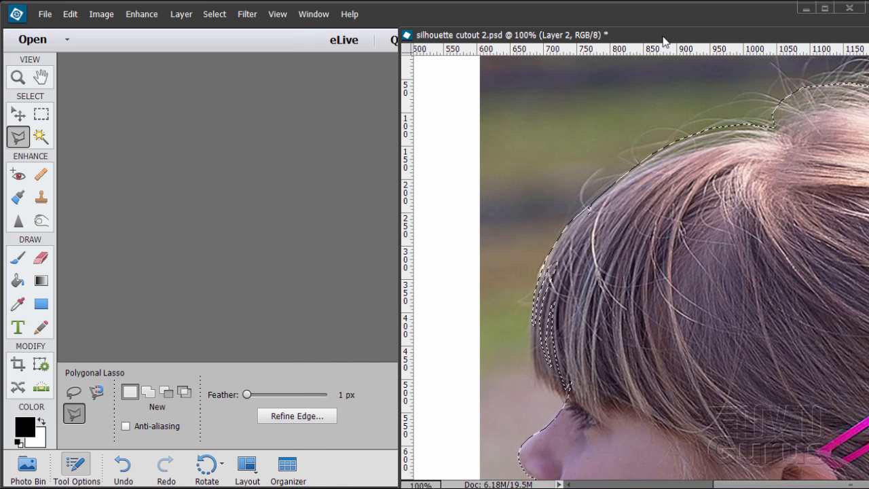
{"action": "left_click", "coordinate": [166, 393]}
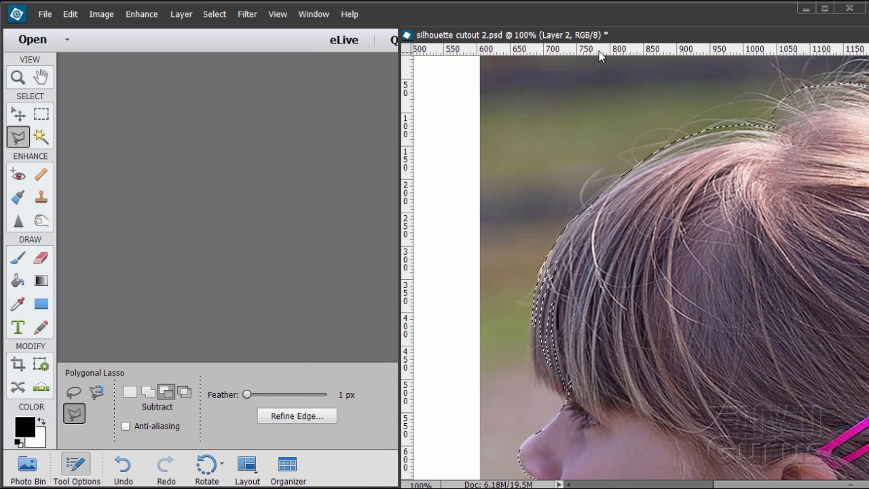
{"action": "left_click_drag", "start_coordinate": [609, 39], "coordinate": [233, 21]}
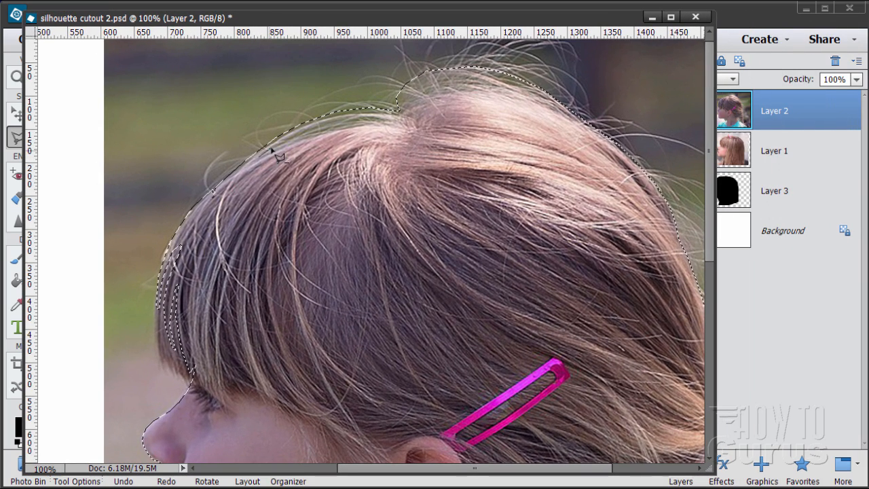
{"action": "mouse_move", "coordinate": [283, 143]}
{"action": "left_mouse_down"}
{"action": "mouse_move", "coordinate": [314, 136]}
{"action": "mouse_move", "coordinate": [328, 120]}
{"action": "left_mouse_up"}
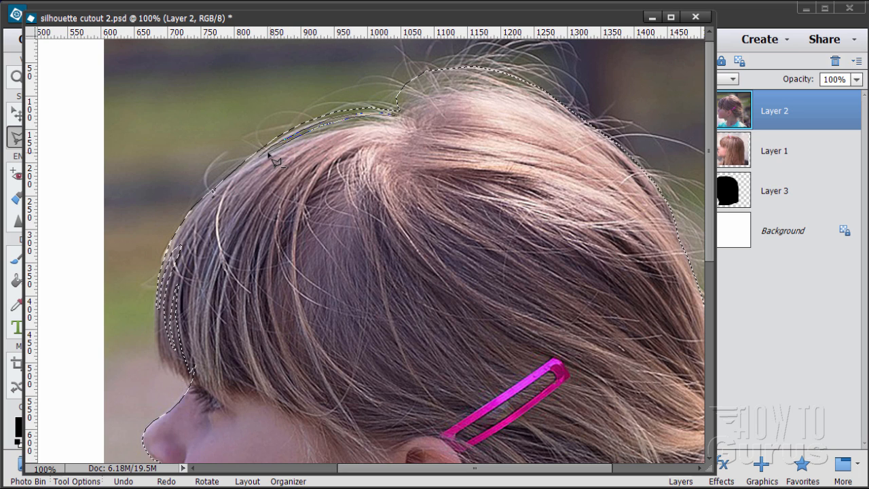
{"action": "mouse_move", "coordinate": [259, 160]}
{"action": "left_mouse_down"}
{"action": "mouse_move", "coordinate": [340, 118]}
{"action": "mouse_move", "coordinate": [342, 109]}
{"action": "mouse_move", "coordinate": [267, 146]}
{"action": "mouse_move", "coordinate": [335, 132]}
{"action": "mouse_move", "coordinate": [304, 146]}
{"action": "mouse_move", "coordinate": [286, 146]}
{"action": "mouse_move", "coordinate": [367, 119]}
{"action": "mouse_move", "coordinate": [407, 124]}
{"action": "mouse_move", "coordinate": [339, 127]}
{"action": "mouse_move", "coordinate": [274, 156]}
{"action": "mouse_move", "coordinate": [356, 129]}
{"action": "mouse_move", "coordinate": [428, 128]}
{"action": "mouse_move", "coordinate": [409, 87]}
{"action": "mouse_move", "coordinate": [406, 111]}
{"action": "left_mouse_up"}
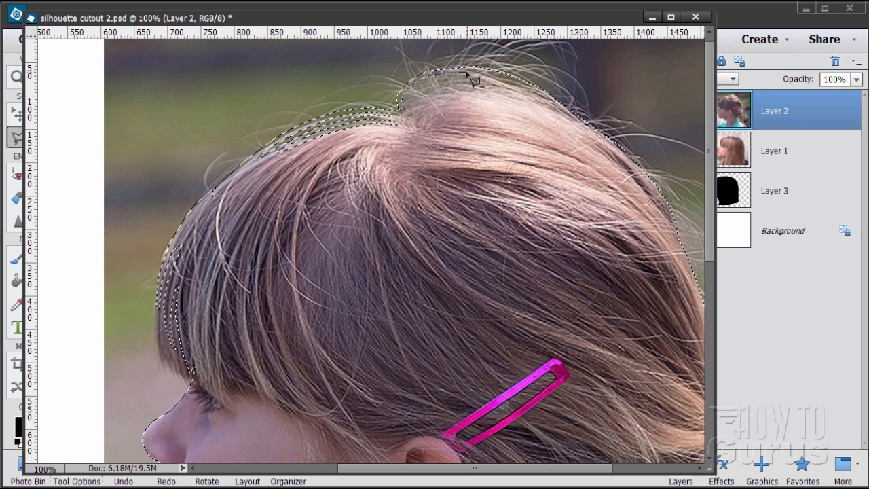
{"action": "mouse_move", "coordinate": [467, 71]}
{"action": "left_mouse_down"}
{"action": "mouse_move", "coordinate": [522, 86]}
{"action": "mouse_move", "coordinate": [579, 126]}
{"action": "mouse_move", "coordinate": [499, 84]}
{"action": "mouse_move", "coordinate": [446, 78]}
{"action": "mouse_move", "coordinate": [413, 90]}
{"action": "left_mouse_up"}
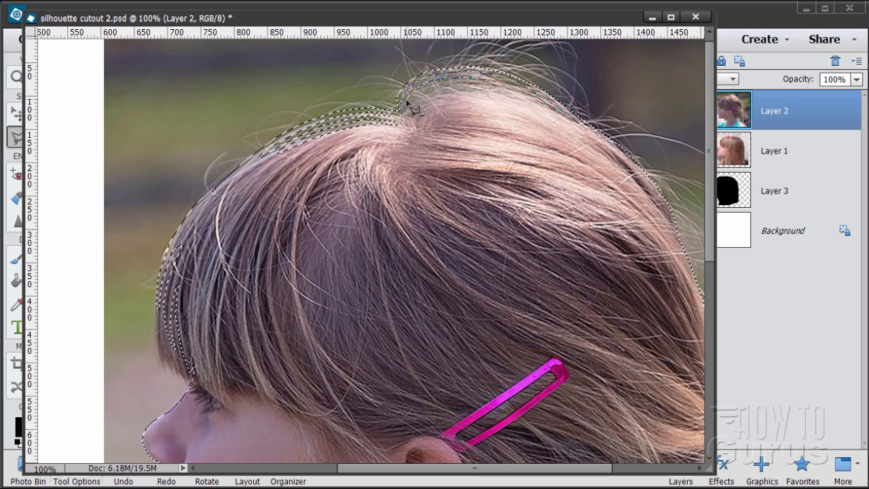
{"action": "mouse_move", "coordinate": [403, 109]}
{"action": "left_mouse_down"}
{"action": "mouse_move", "coordinate": [467, 85]}
{"action": "mouse_move", "coordinate": [540, 103]}
{"action": "mouse_move", "coordinate": [566, 128]}
{"action": "mouse_move", "coordinate": [469, 91]}
{"action": "mouse_move", "coordinate": [367, 128]}
{"action": "left_mouse_up"}
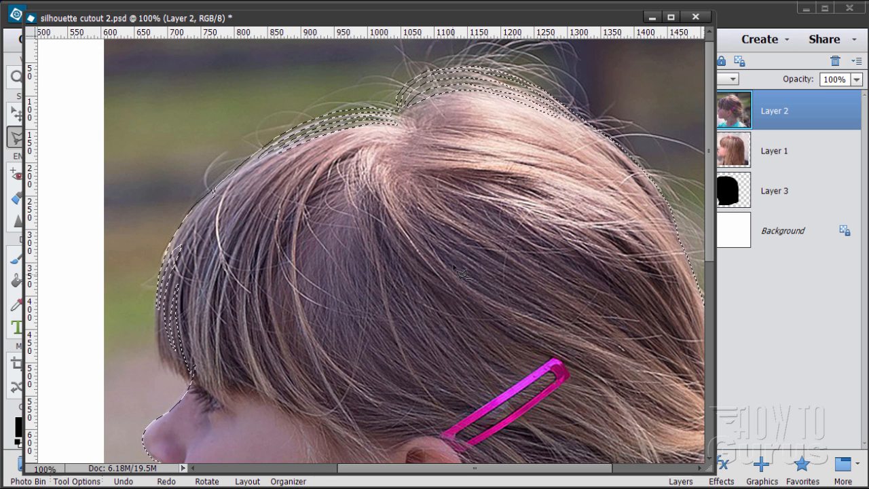
Set the Polygonal Lasso to Add mode and arrange the document window around the bangs and face profile
{"action": "key", "text": "v"}
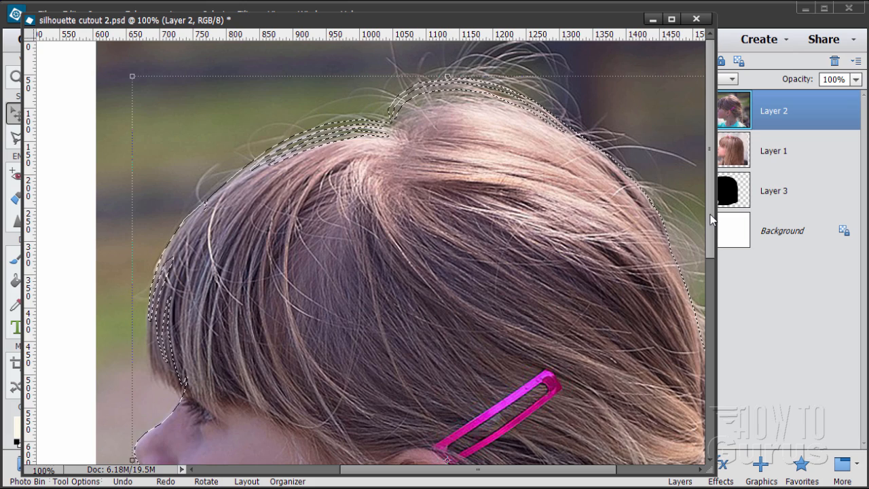
{"action": "left_click_drag", "start_coordinate": [708, 245], "coordinate": [708, 326]}
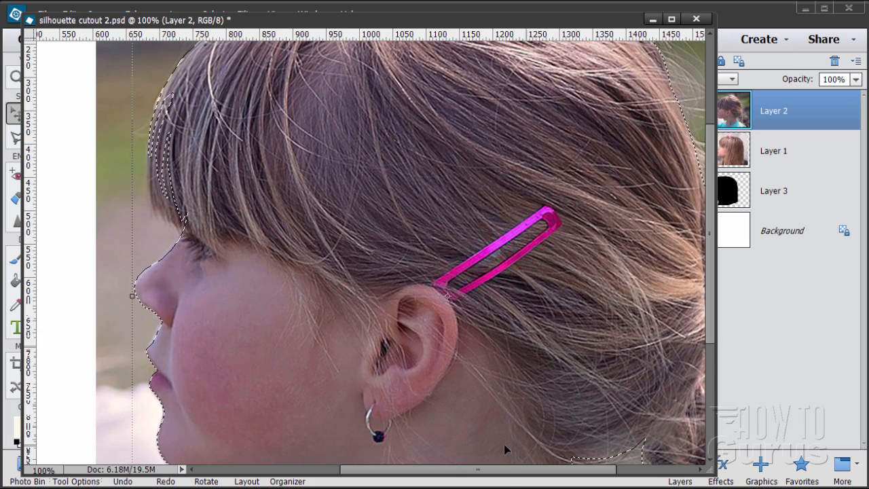
{"action": "left_click_drag", "start_coordinate": [504, 469], "coordinate": [441, 477]}
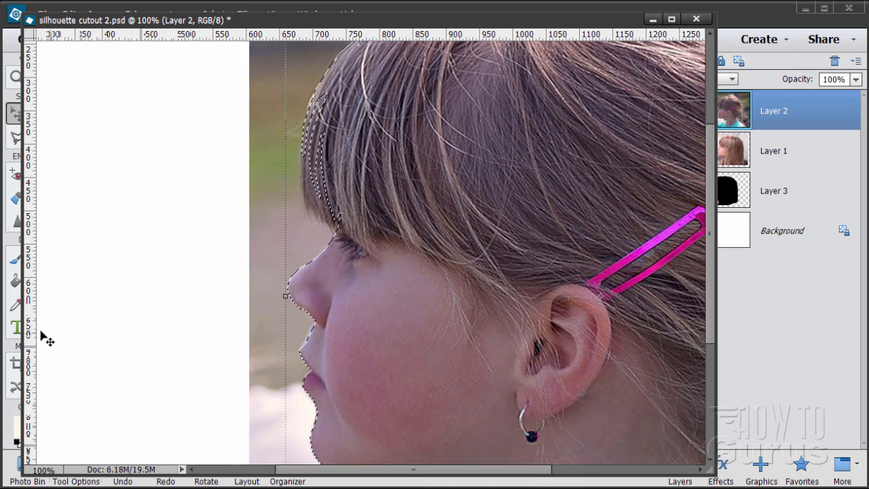
{"action": "left_click_drag", "start_coordinate": [25, 336], "coordinate": [228, 333]}
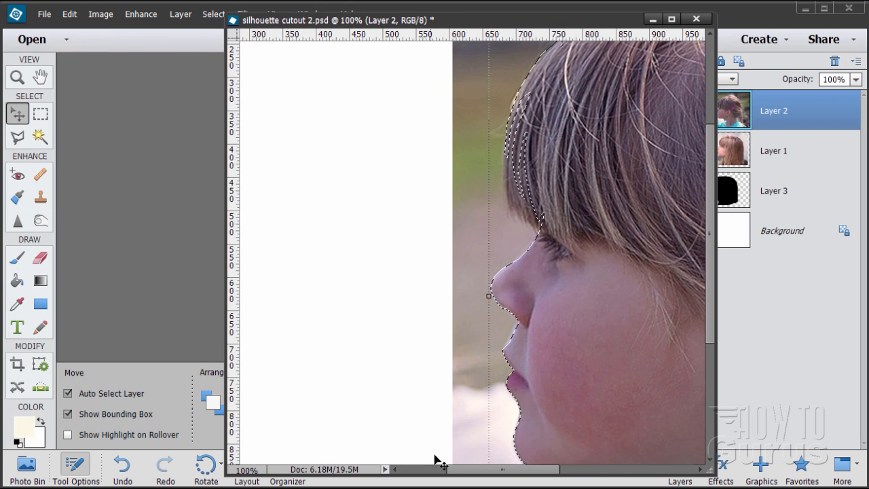
{"action": "left_click_drag", "start_coordinate": [459, 470], "coordinate": [495, 470]}
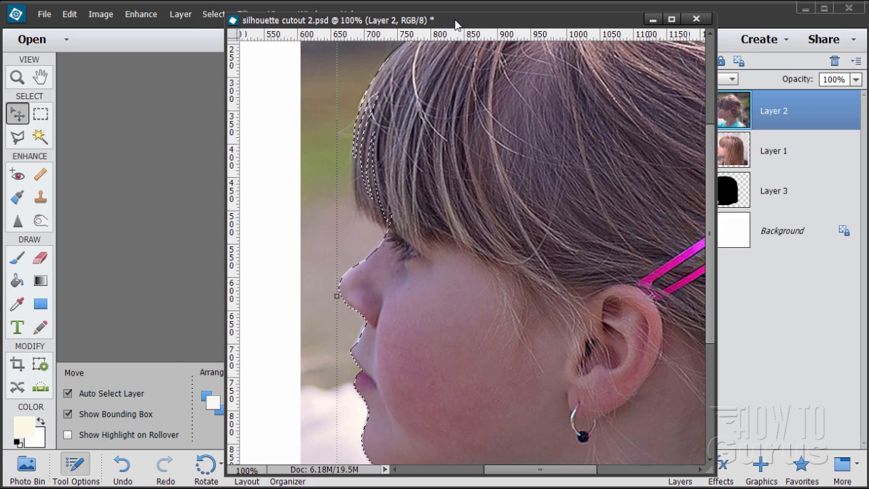
{"action": "left_click_drag", "start_coordinate": [432, 25], "coordinate": [520, 31]}
{"action": "left_click", "coordinate": [18, 138]}
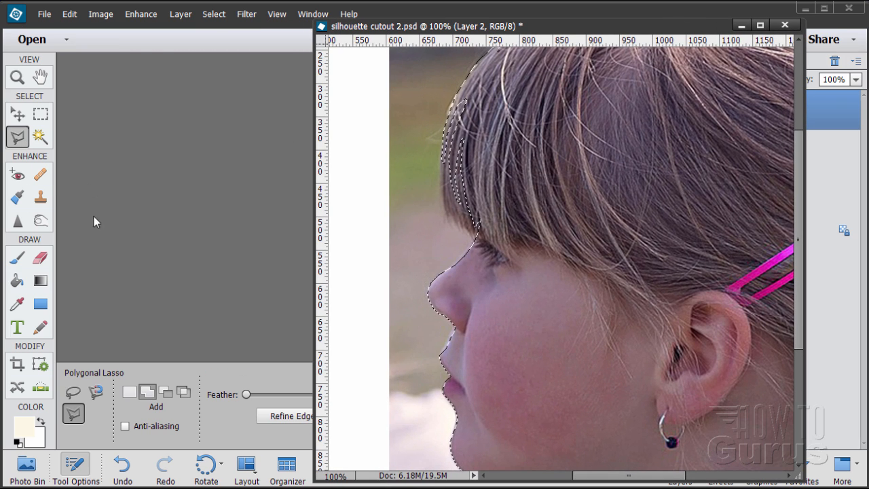
{"action": "left_click", "coordinate": [149, 393]}
{"action": "left_click_drag", "start_coordinate": [574, 27], "coordinate": [432, 20]}
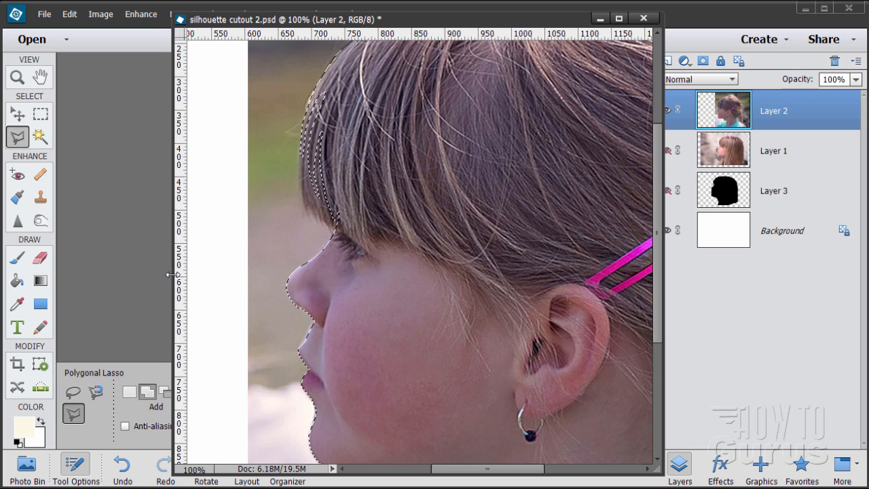
{"action": "left_click_drag", "start_coordinate": [171, 279], "coordinate": [135, 279]}
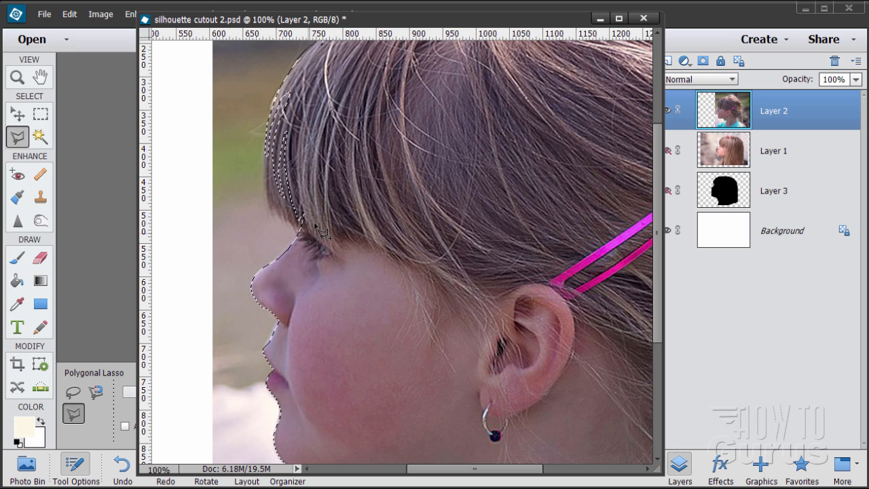
Place a horizontal guide at the nose bridge, zoom in to 300% there and try a small Polygonal Lasso addition where the guide meets the profile
{"action": "left_click_drag", "start_coordinate": [363, 33], "coordinate": [363, 232]}
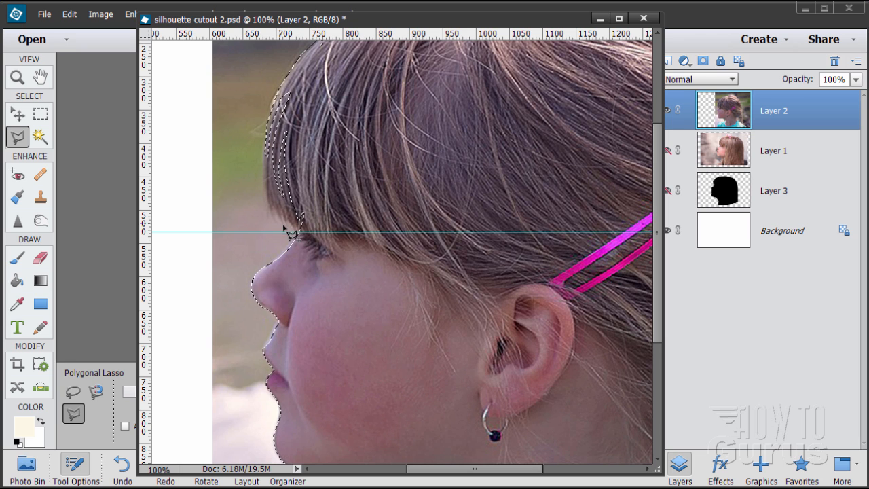
{"action": "left_click", "coordinate": [17, 77]}
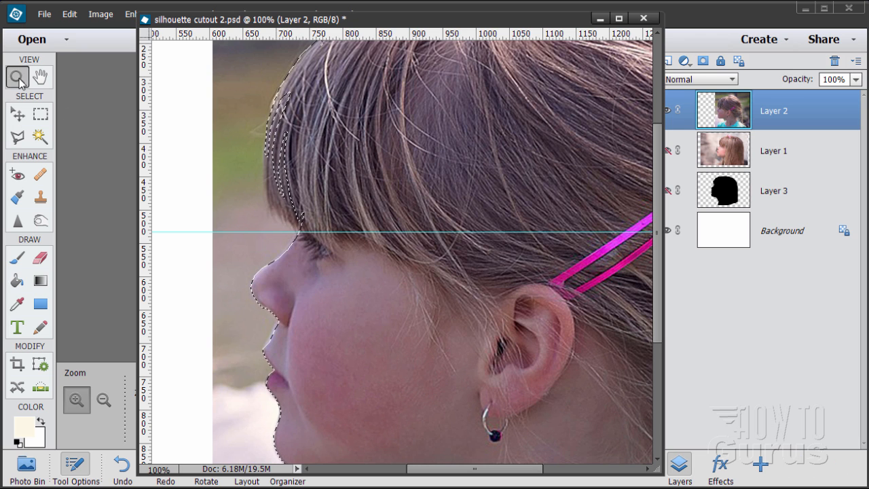
{"action": "left_click", "coordinate": [277, 239]}
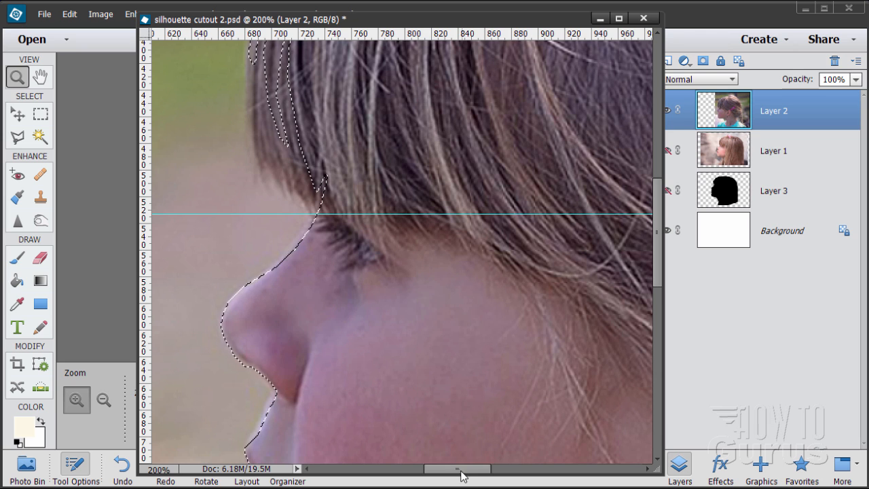
{"action": "left_click_drag", "start_coordinate": [459, 474], "coordinate": [451, 474]}
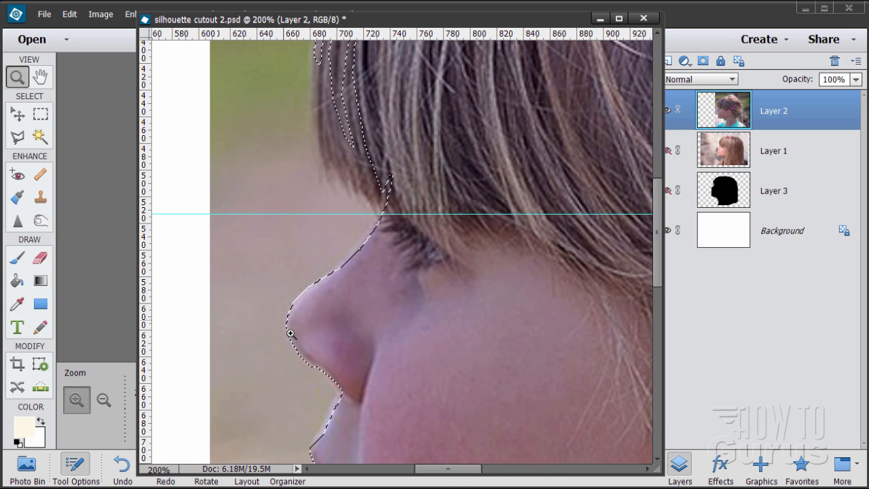
{"action": "left_click", "coordinate": [17, 136]}
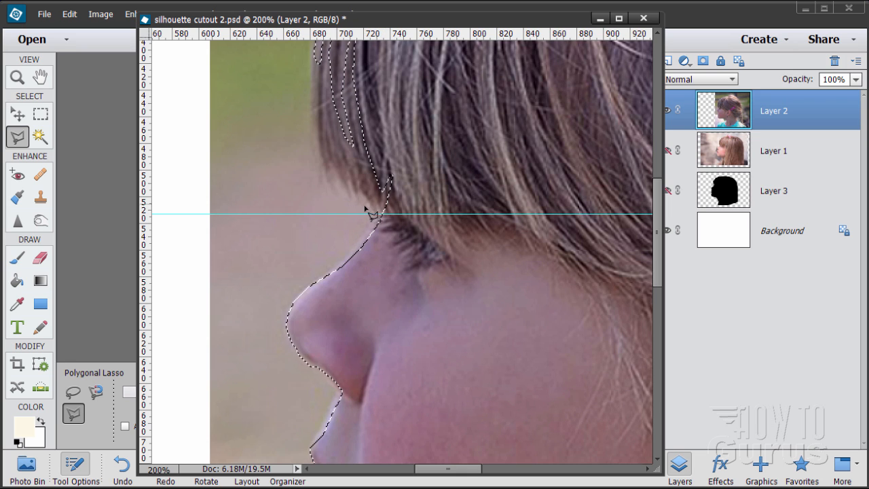
{"action": "key", "text": "z"}
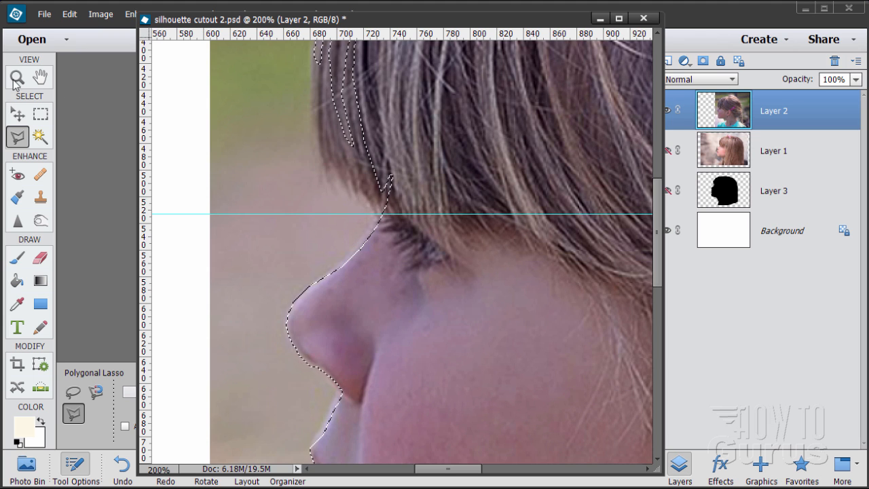
{"action": "left_click", "coordinate": [378, 217]}
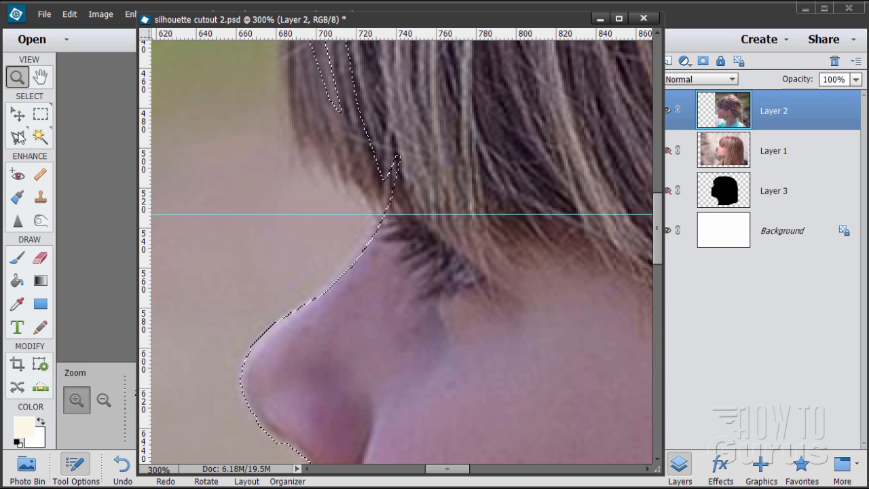
{"action": "key", "text": "l"}
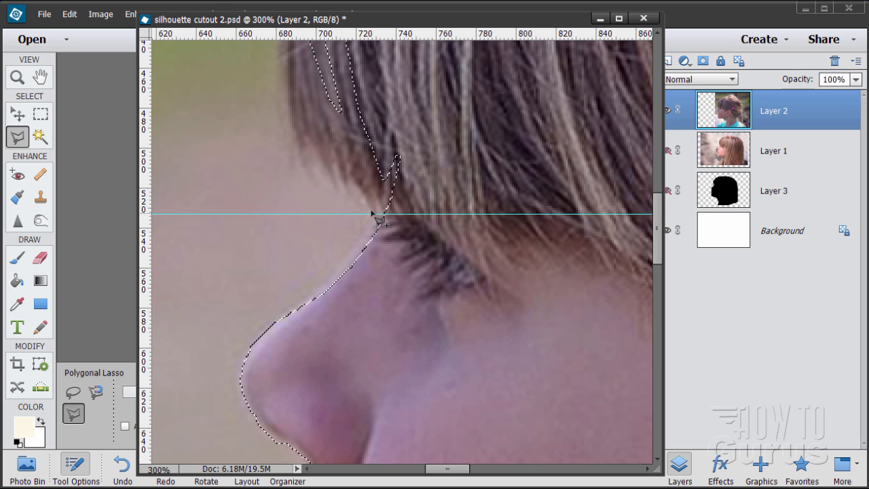
{"action": "left_click", "coordinate": [386, 214]}
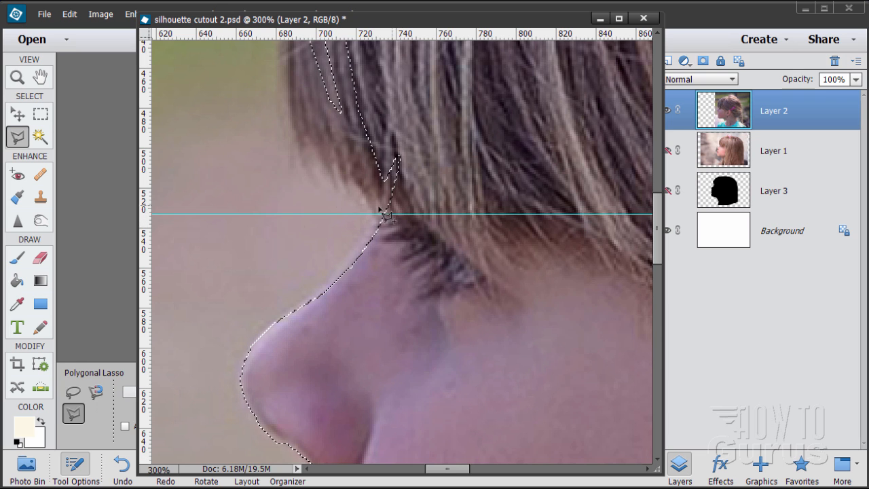
{"action": "double_click", "coordinate": [383, 220]}
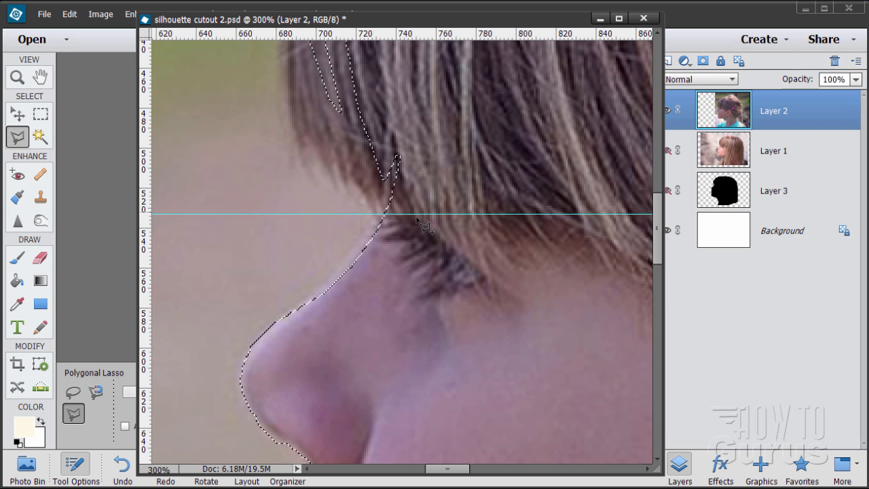
Clear the guides and add a small pointed eyelash to the selection at the bridge of the nose with the Polygonal Lasso
{"action": "double_click", "coordinate": [372, 26]}
{"action": "left_click", "coordinate": [277, 14]}
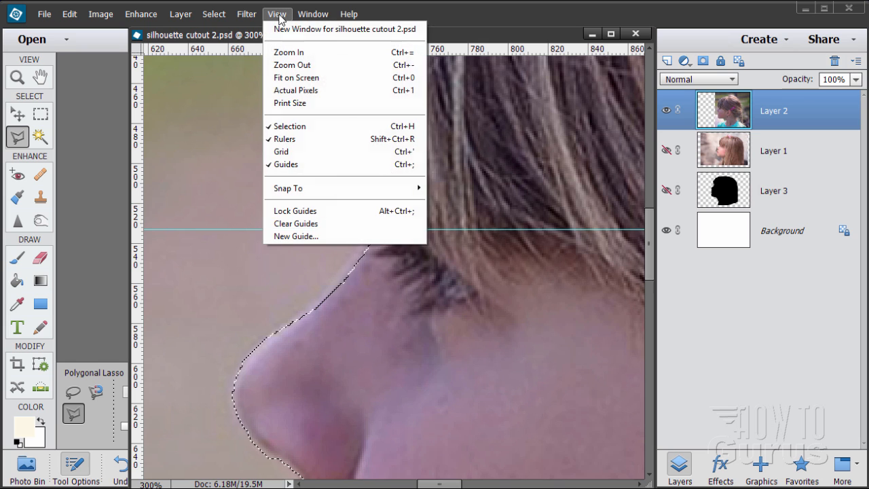
{"action": "left_click", "coordinate": [279, 14]}
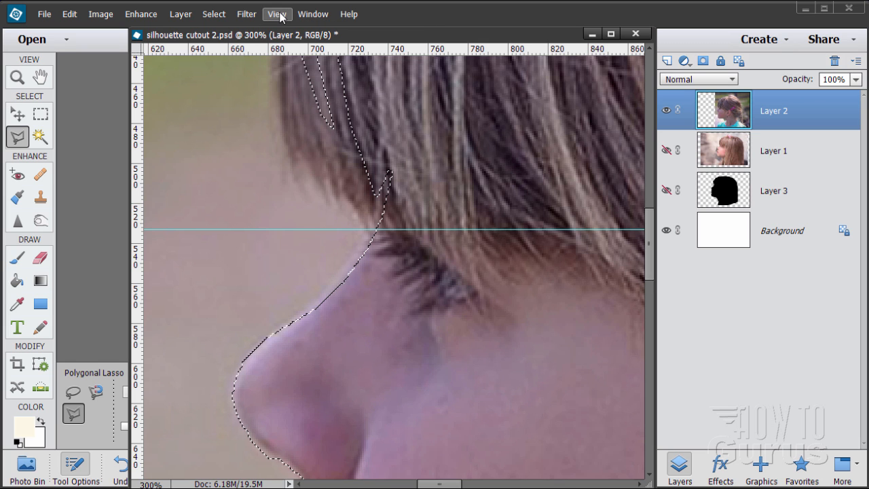
{"action": "left_click", "coordinate": [280, 15]}
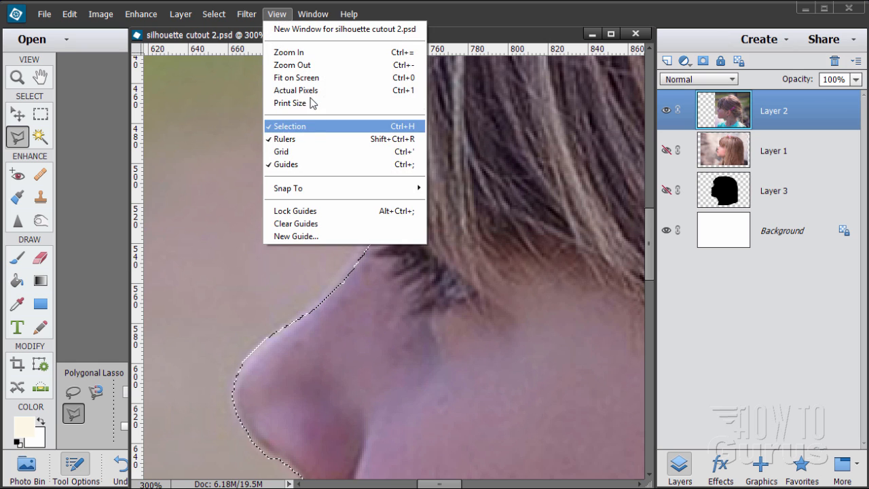
{"action": "left_click", "coordinate": [277, 14]}
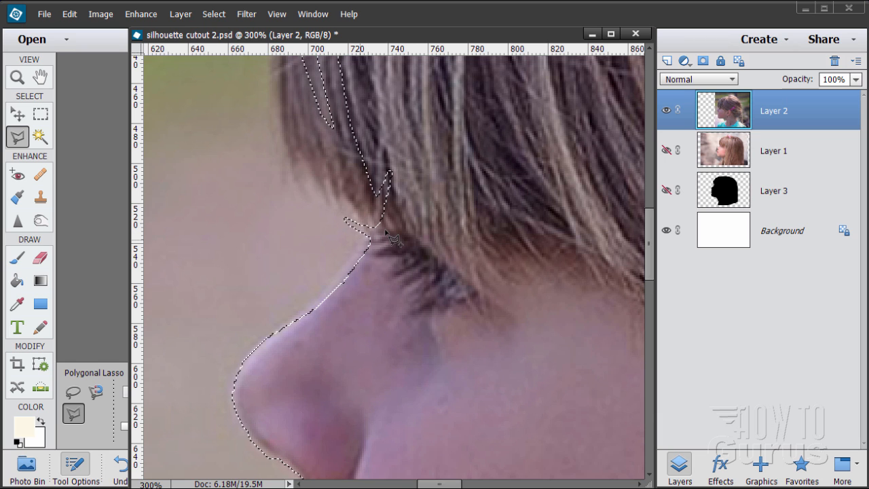
Create a new empty layer directly above Layer 3 and hide the Layer 2 photo
{"action": "left_click", "coordinate": [24, 81]}
{"action": "left_click", "coordinate": [451, 285], "text": "alt"}
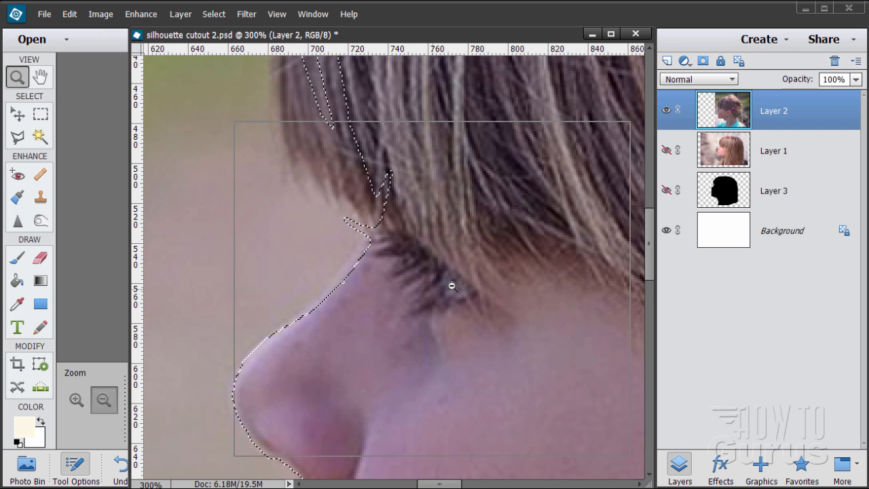
{"action": "left_click", "coordinate": [460, 292]}
{"action": "left_click", "coordinate": [496, 297]}
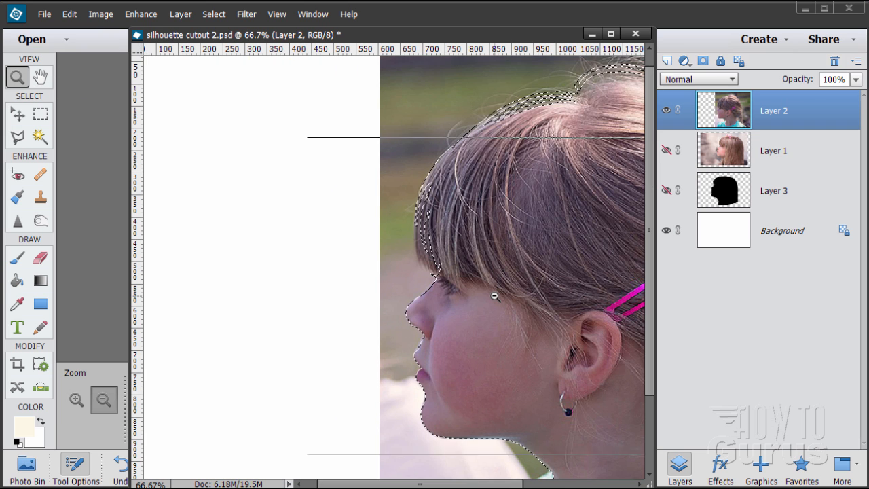
{"action": "left_click", "coordinate": [494, 296], "text": "alt"}
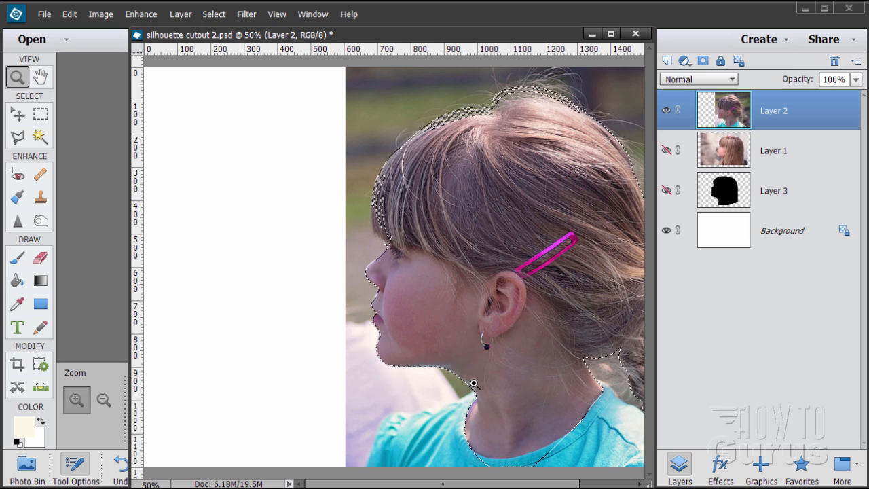
{"action": "left_click", "coordinate": [18, 117]}
{"action": "left_click", "coordinate": [772, 198]}
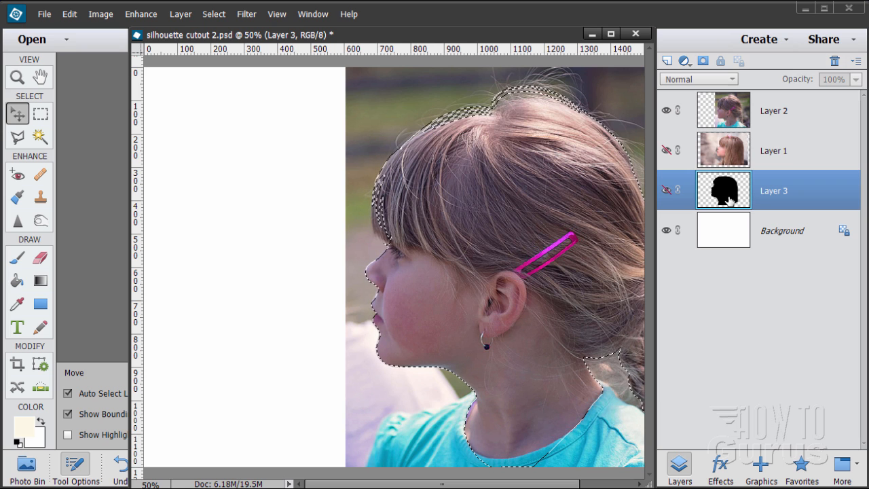
{"action": "left_click", "coordinate": [668, 62]}
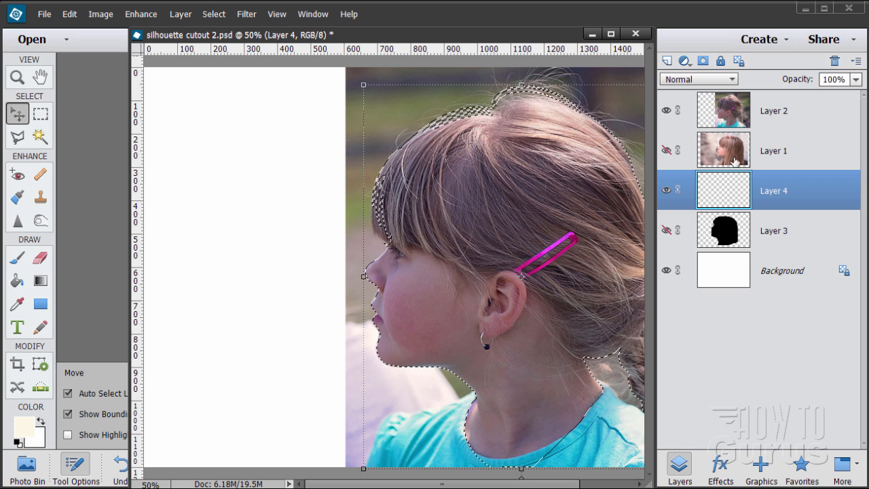
{"action": "left_click", "coordinate": [667, 113]}
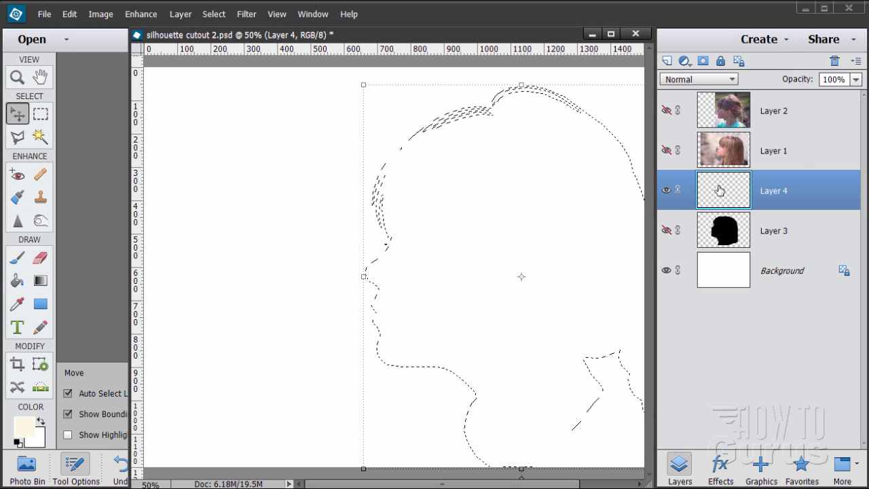
Reset the colors to default, fill the head selection with black on the new layer using the Paint Bucket, and deselect
{"action": "left_click", "coordinate": [19, 442]}
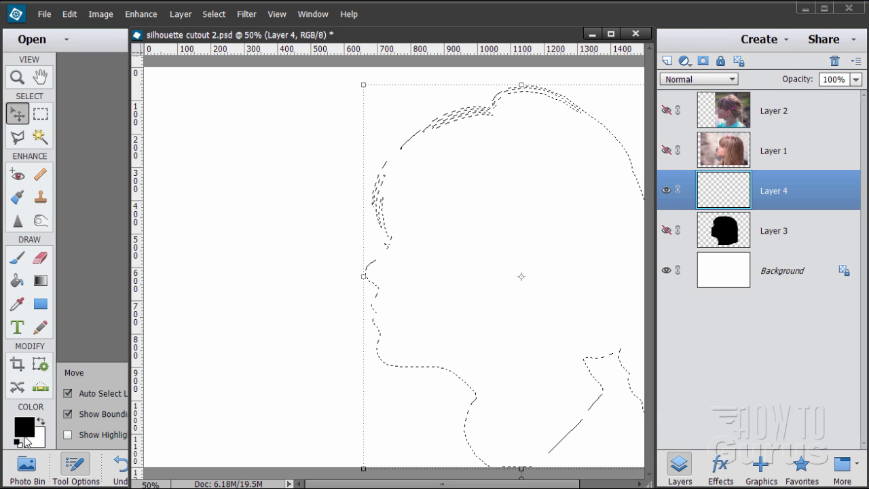
{"action": "left_click", "coordinate": [17, 282]}
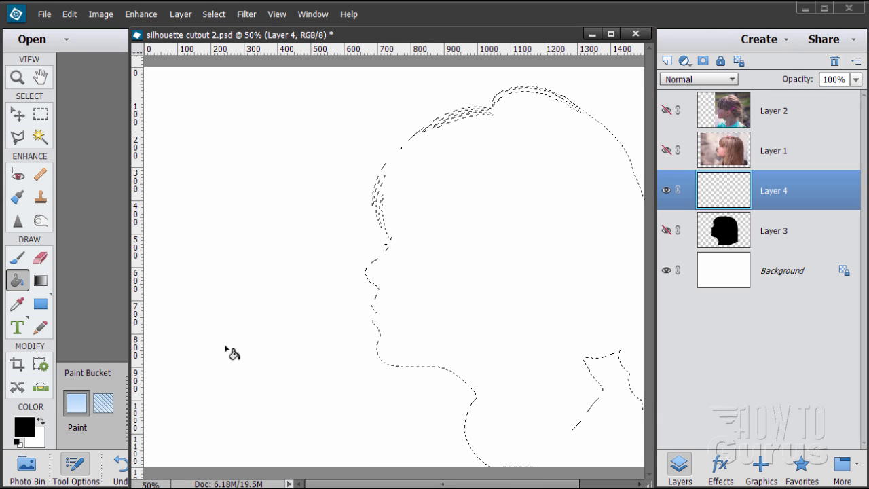
{"action": "left_click", "coordinate": [510, 275]}
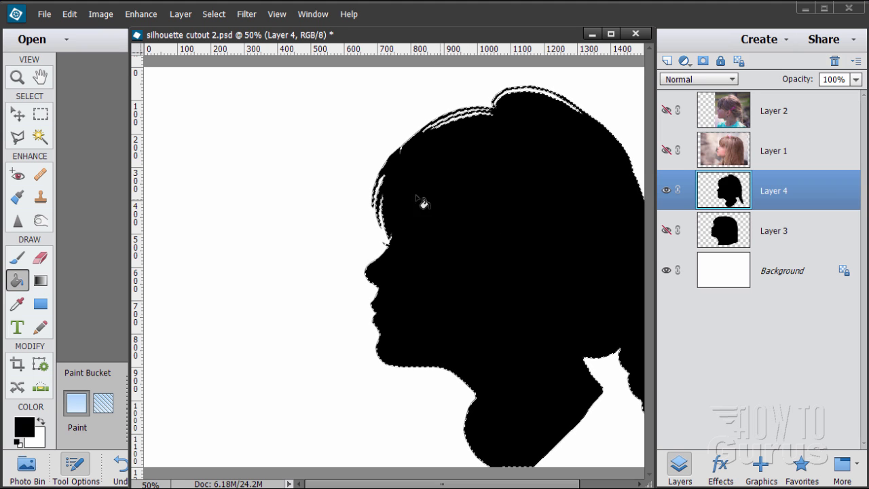
{"action": "left_click", "coordinate": [212, 13]}
{"action": "left_click", "coordinate": [222, 38]}
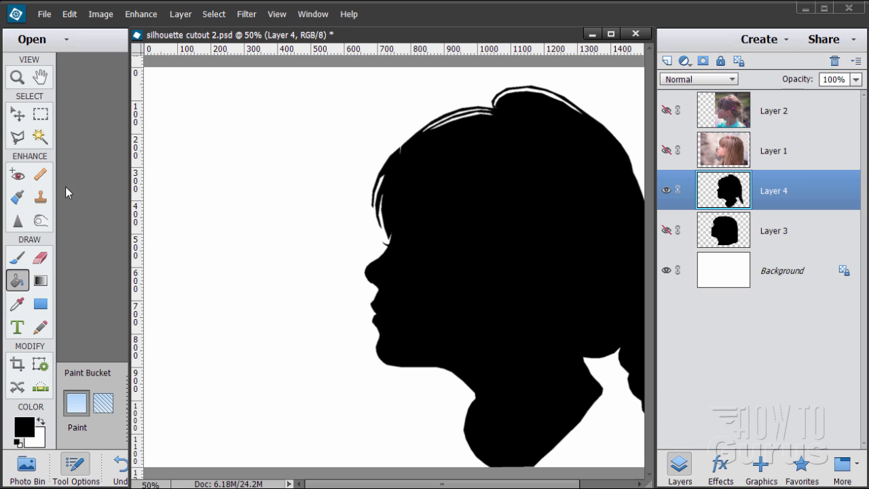
Show Layer 3 behind the new silhouette and enable a Stroke layer style on Layer 4
{"action": "left_click", "coordinate": [17, 116]}
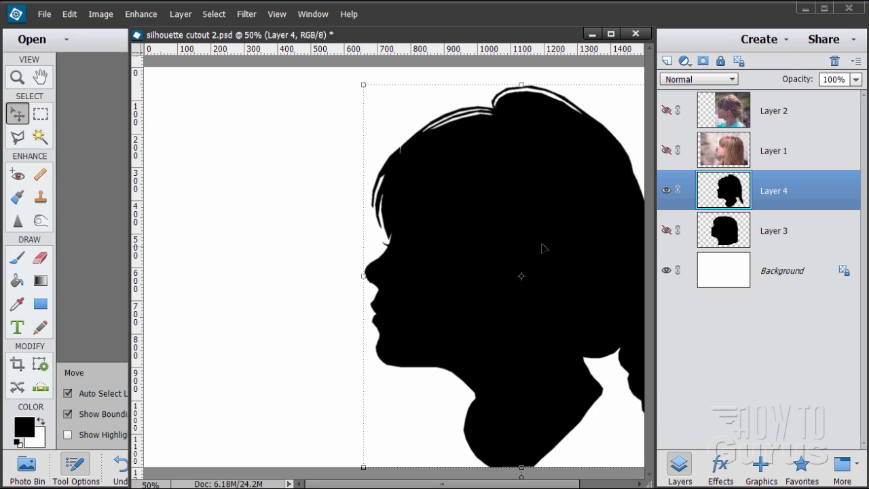
{"action": "left_click", "coordinate": [666, 230]}
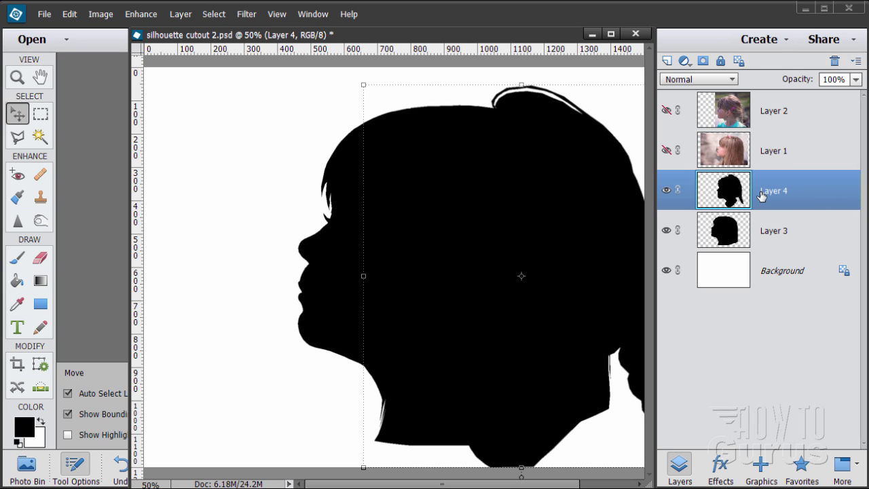
{"action": "left_click", "coordinate": [178, 16]}
{"action": "mouse_move", "coordinate": [202, 90]}
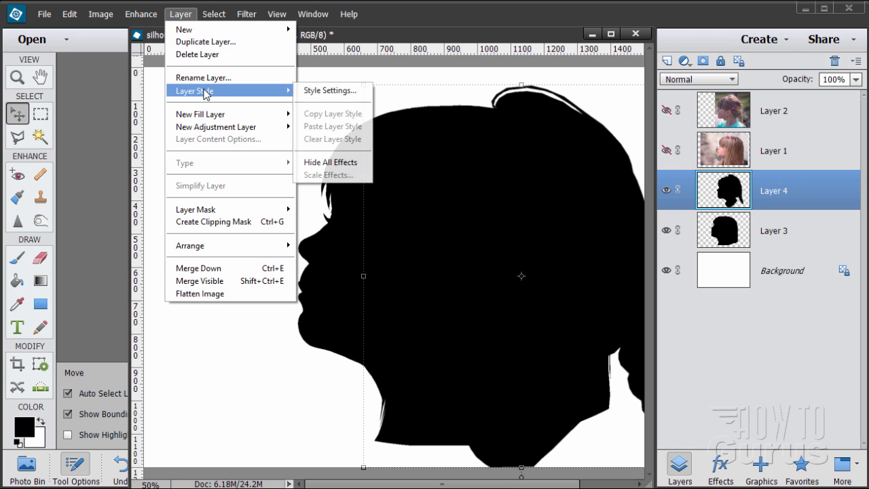
{"action": "left_click", "coordinate": [316, 91]}
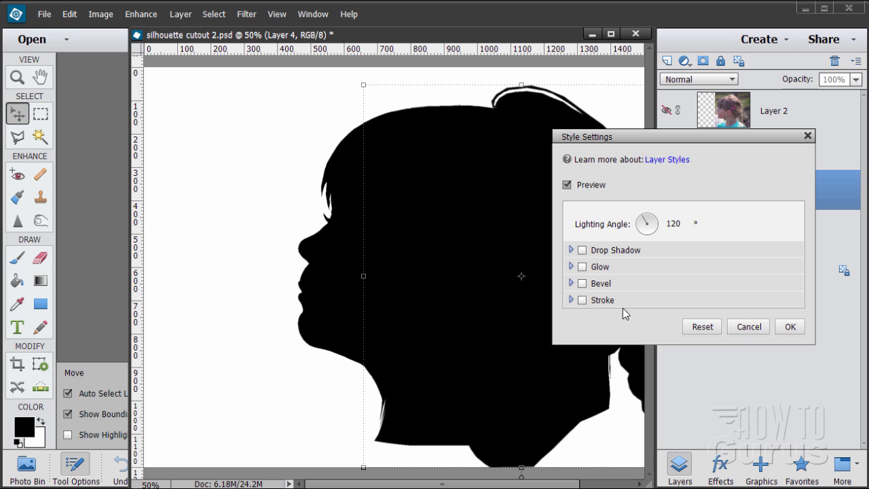
{"action": "left_click", "coordinate": [572, 302]}
{"action": "left_click", "coordinate": [582, 301]}
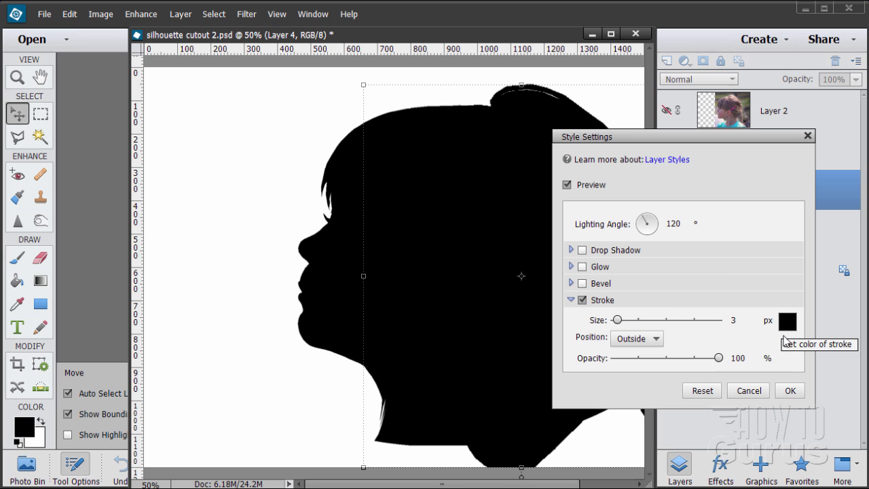
Set Layer 4's stroke color to white (ffffff) and its size to 9 px, and apply the style
{"action": "left_click", "coordinate": [788, 324]}
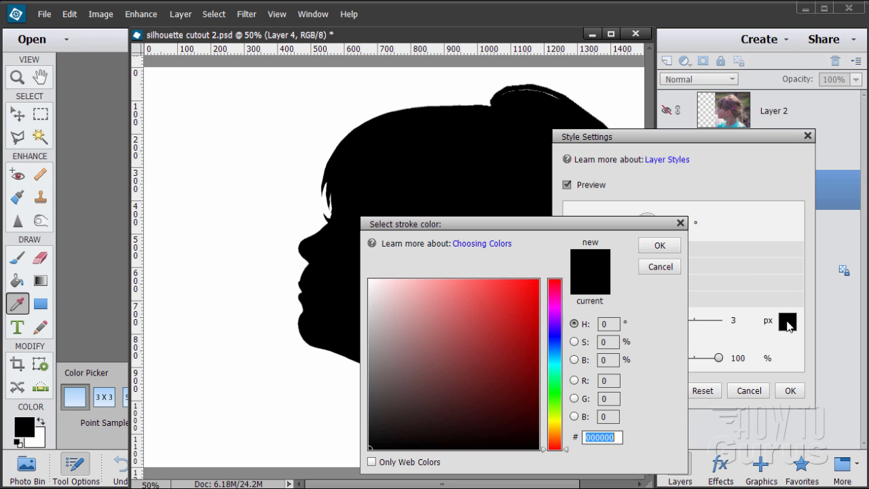
{"action": "left_click_drag", "start_coordinate": [437, 318], "coordinate": [367, 279]}
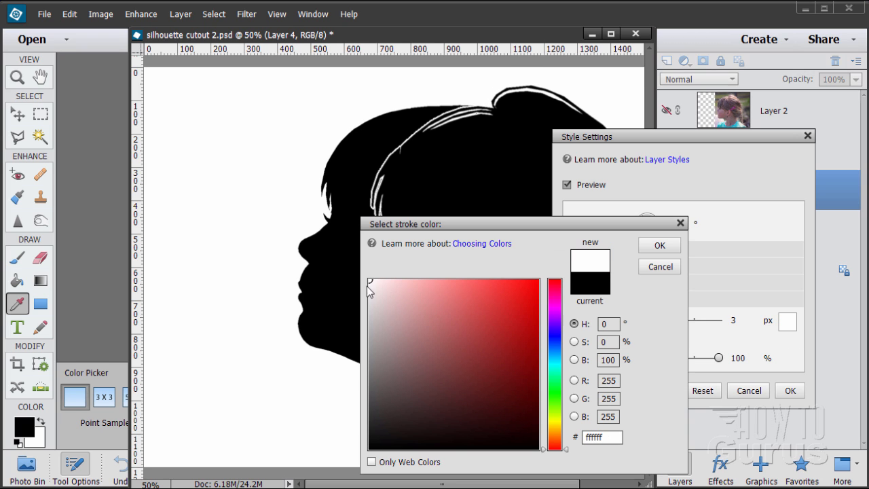
{"action": "left_click", "coordinate": [659, 245]}
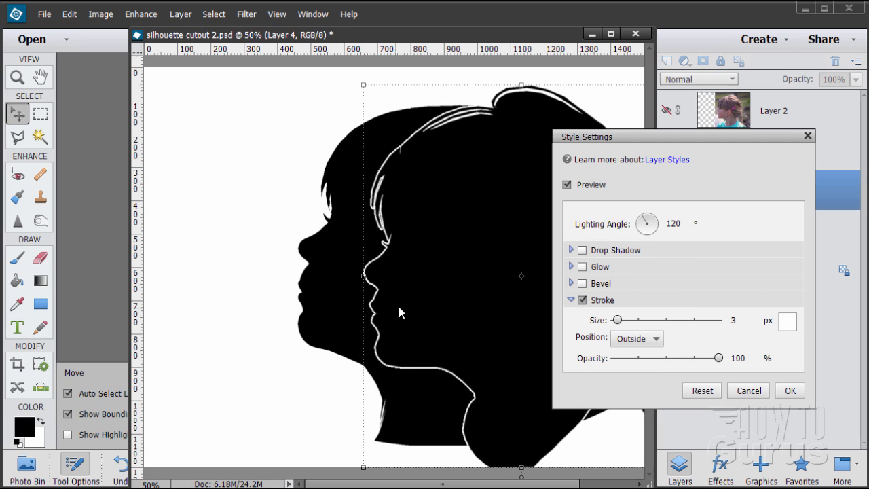
{"action": "left_click_drag", "start_coordinate": [617, 319], "coordinate": [622, 325]}
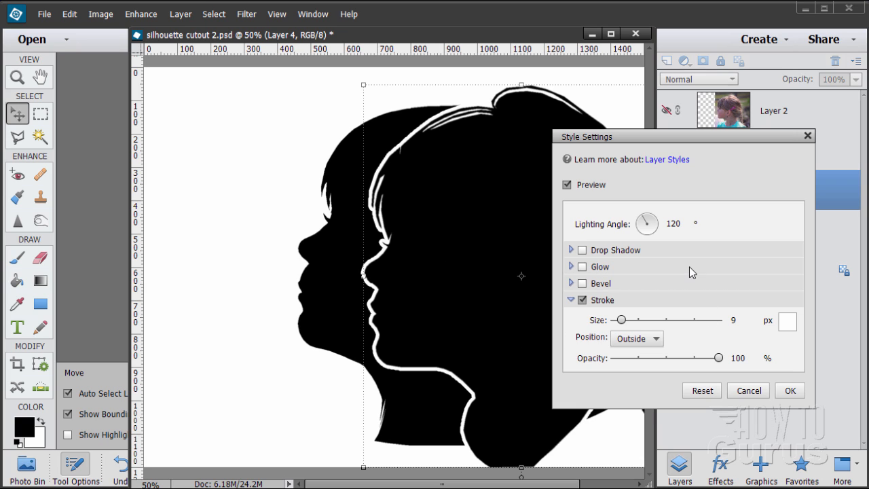
{"action": "left_click", "coordinate": [790, 390]}
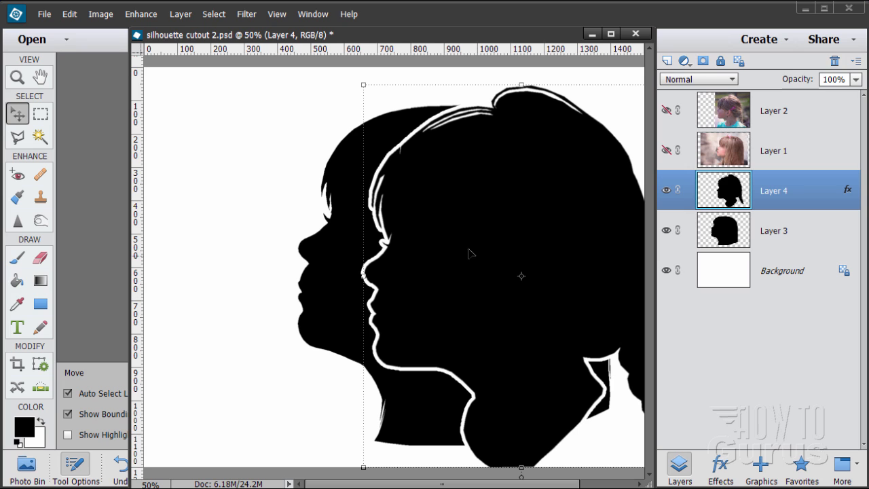
Examine both silhouettes on the whole canvas without the bounding box and reselect Layer 4
{"action": "left_click", "coordinate": [18, 77]}
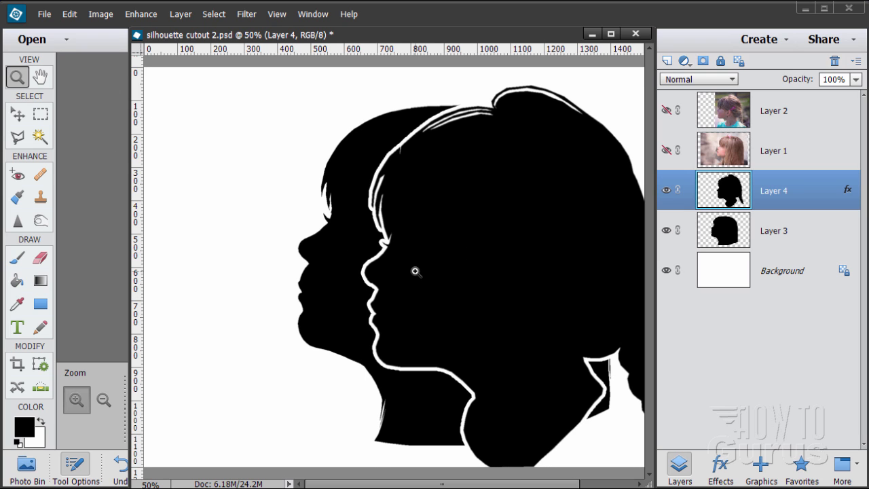
{"action": "key", "text": "alt"}
{"action": "left_click", "coordinate": [463, 273], "text": "alt"}
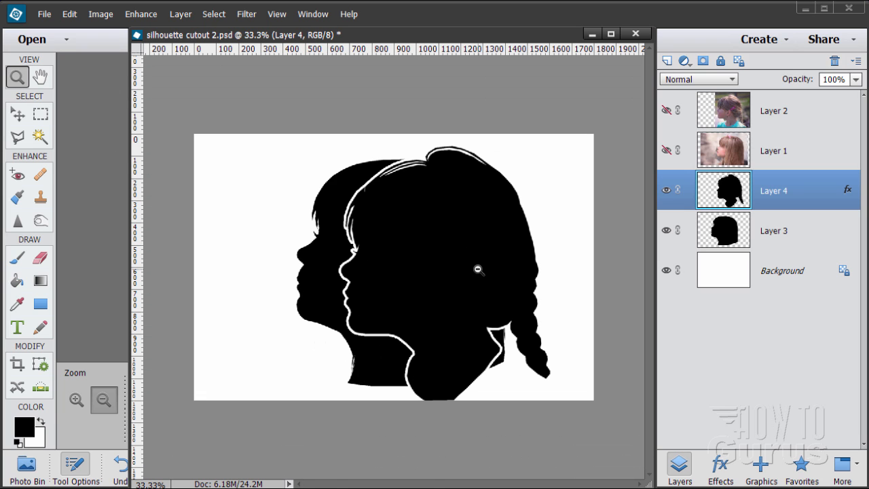
{"action": "left_click", "coordinate": [18, 114]}
{"action": "left_click", "coordinate": [582, 359]}
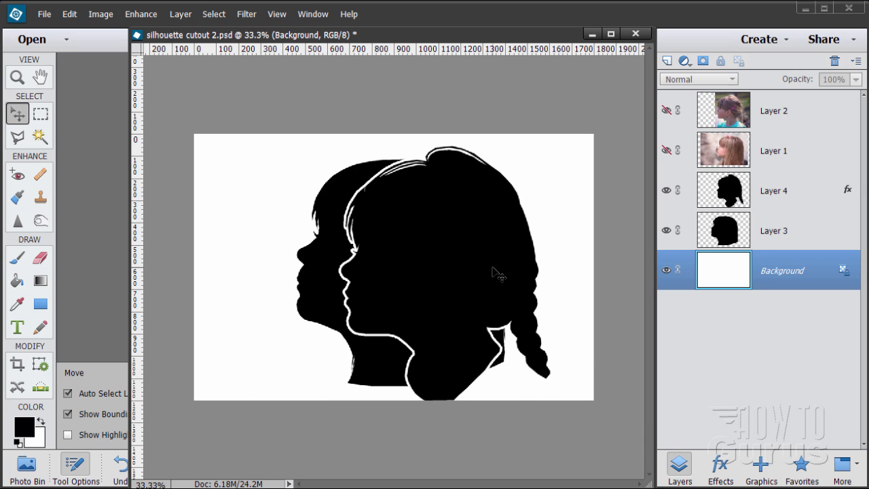
{"action": "left_click", "coordinate": [803, 198]}
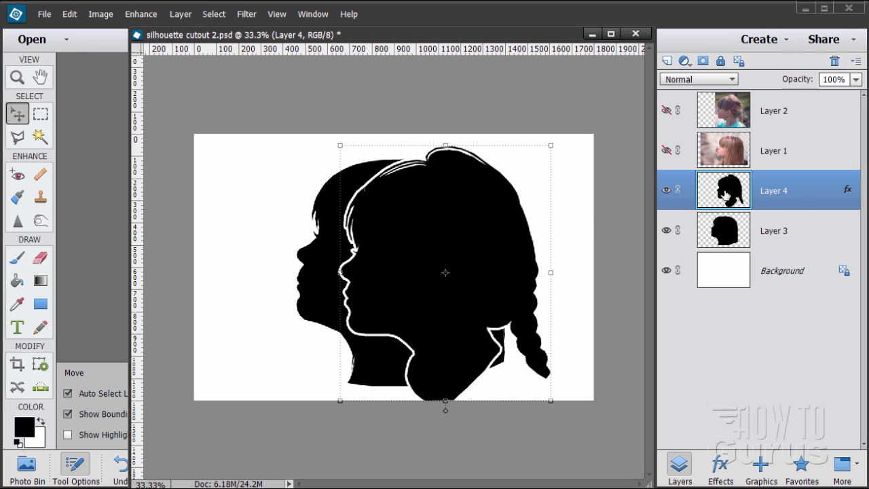
Browse the Frames and Shapes collections in the graphics library for a decorative frame that suits the silhouettes
{"action": "left_click", "coordinate": [761, 466]}
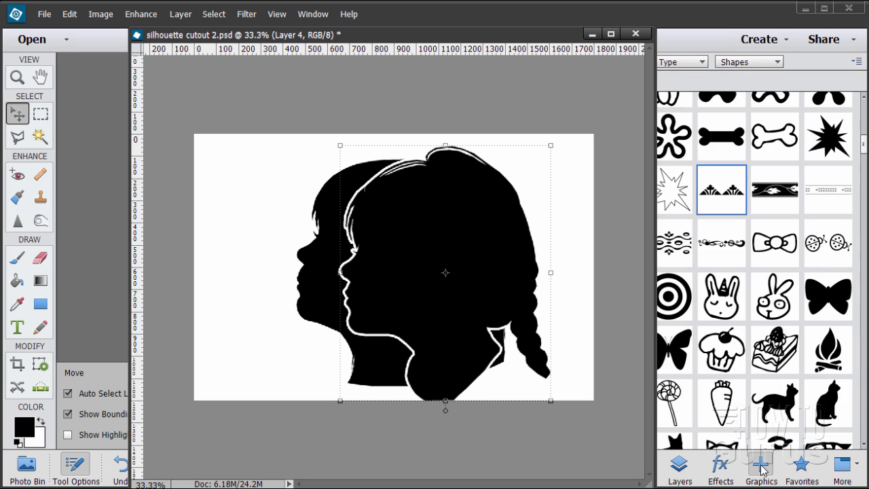
{"action": "left_click", "coordinate": [752, 63]}
{"action": "left_click", "coordinate": [743, 84]}
{"action": "left_click_drag", "start_coordinate": [551, 39], "coordinate": [495, 28]}
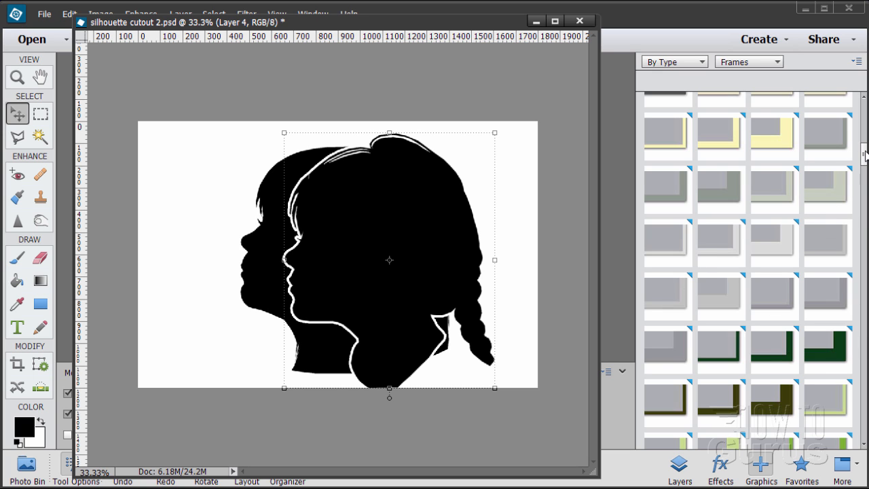
{"action": "left_click_drag", "start_coordinate": [864, 156], "coordinate": [847, 438]}
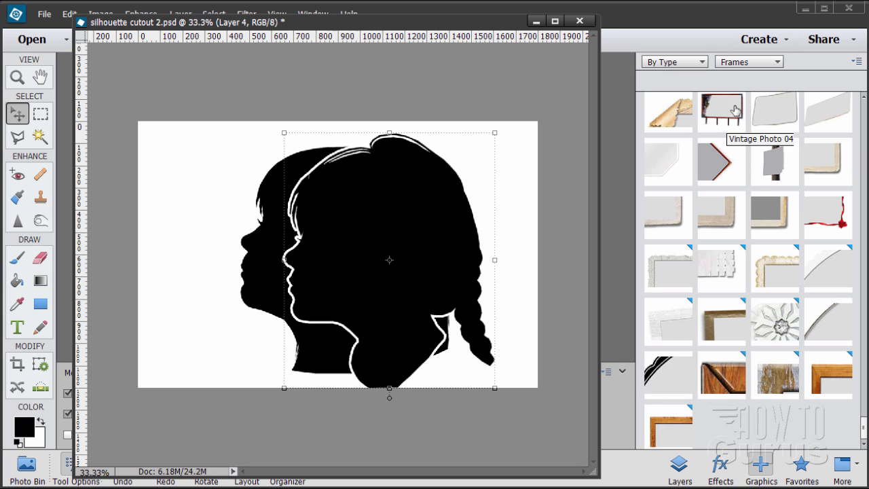
{"action": "left_click", "coordinate": [740, 63]}
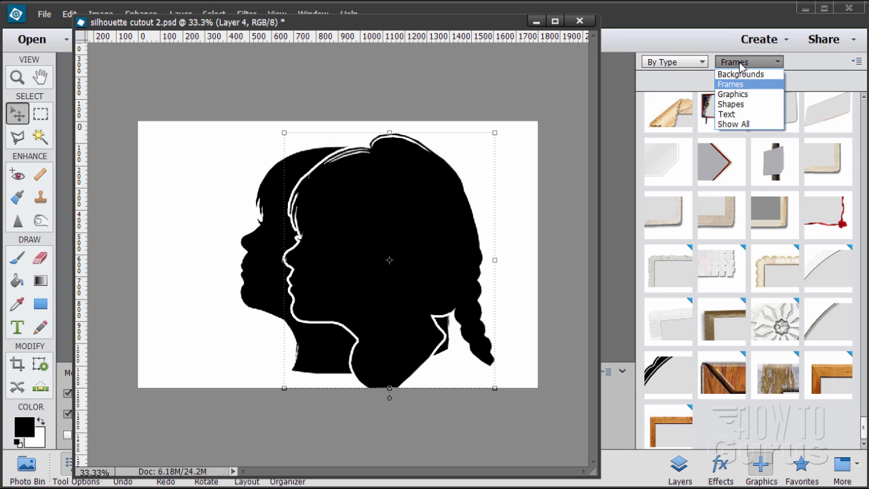
{"action": "left_click", "coordinate": [734, 104]}
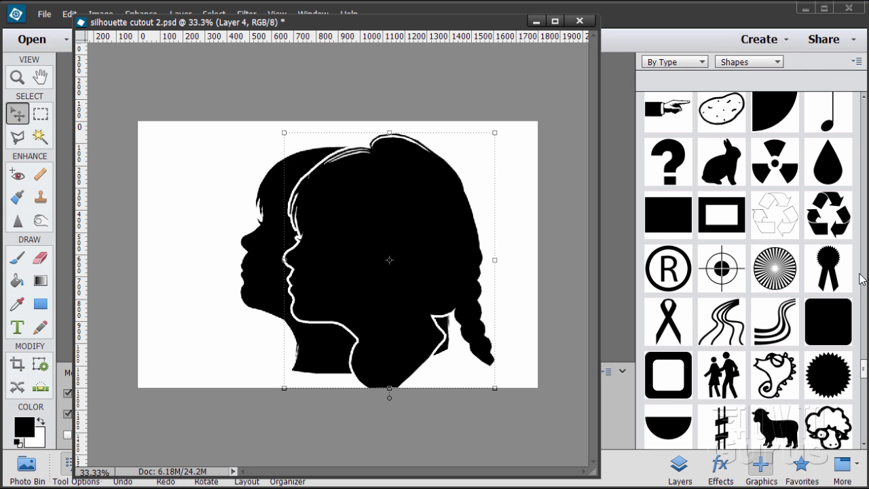
{"action": "left_click_drag", "start_coordinate": [865, 370], "coordinate": [860, 279]}
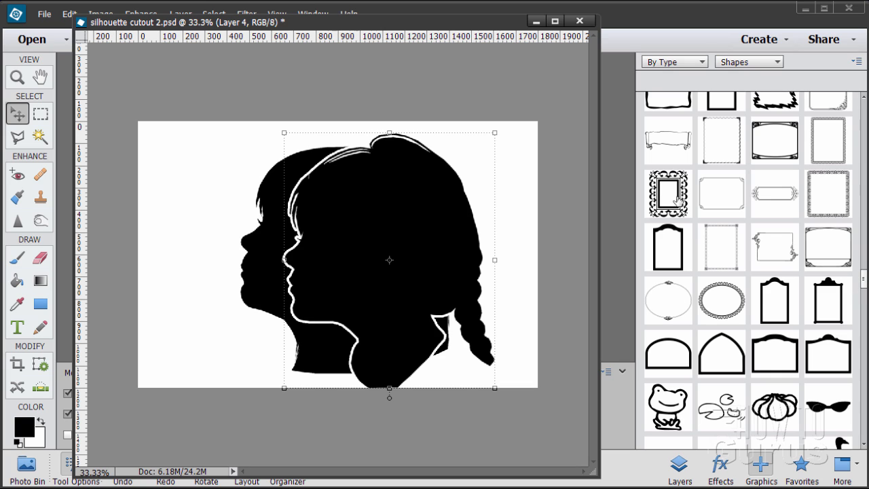
Add the black scalloped circle frame from the Frames graphics collection to the document
{"action": "left_click", "coordinate": [759, 62]}
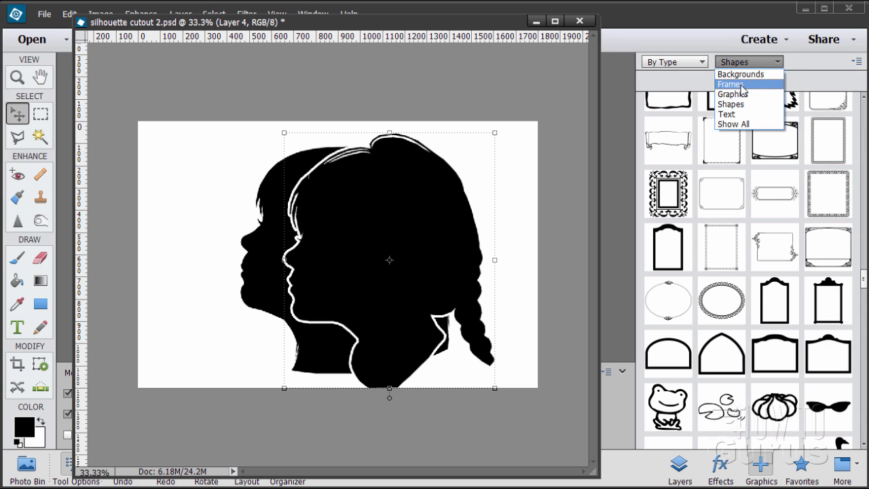
{"action": "left_click", "coordinate": [733, 84]}
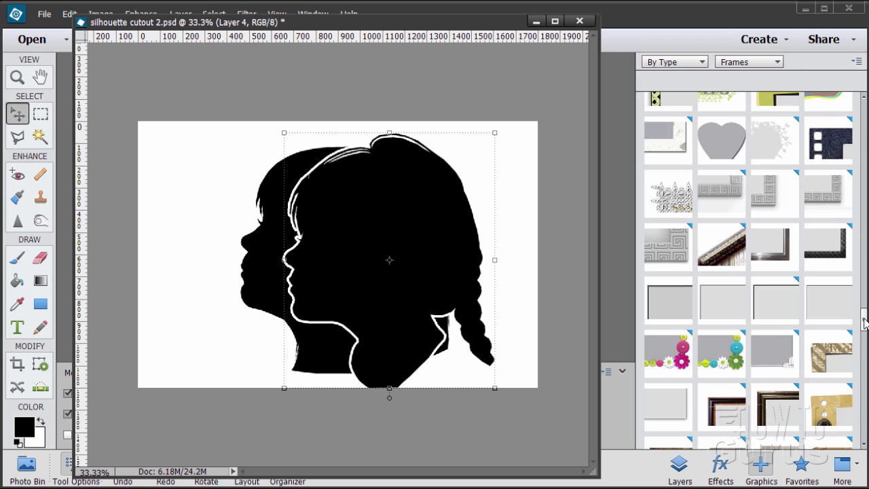
{"action": "left_click_drag", "start_coordinate": [864, 323], "coordinate": [865, 434]}
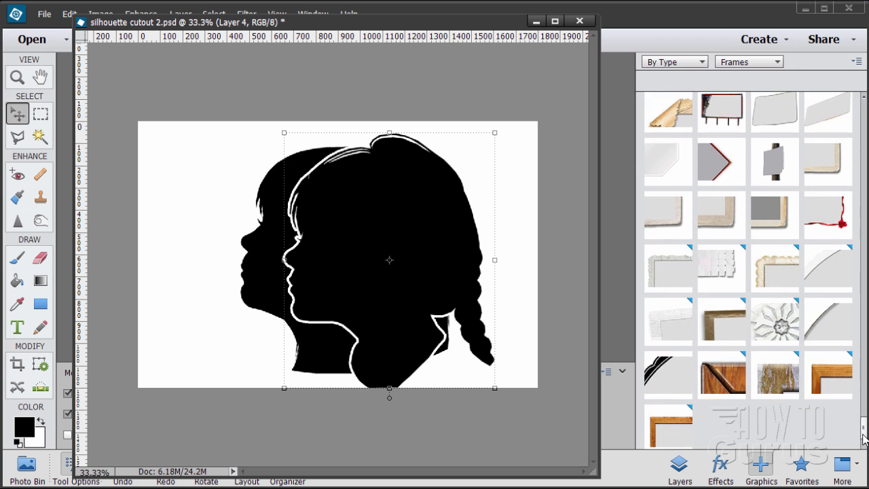
{"action": "double_click", "coordinate": [664, 378]}
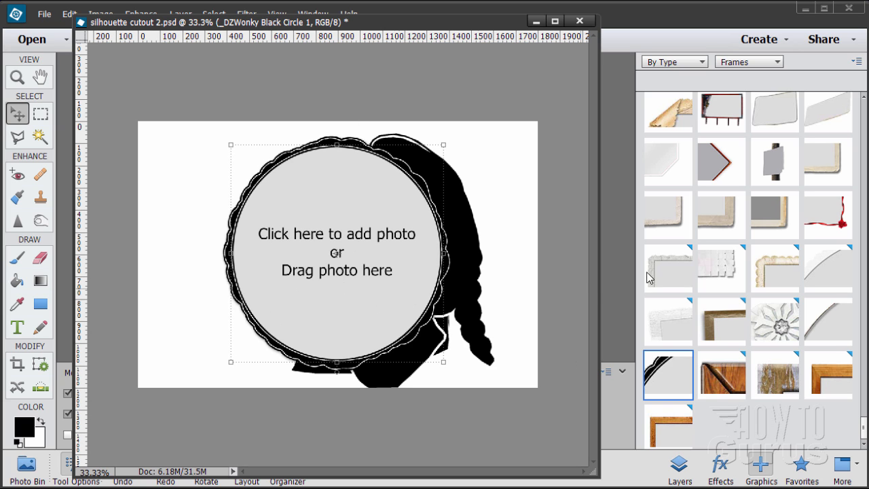
Stretch the circle frame into a wide oval that nearly fills the canvas, and apply the transformation
{"action": "left_click", "coordinate": [678, 466]}
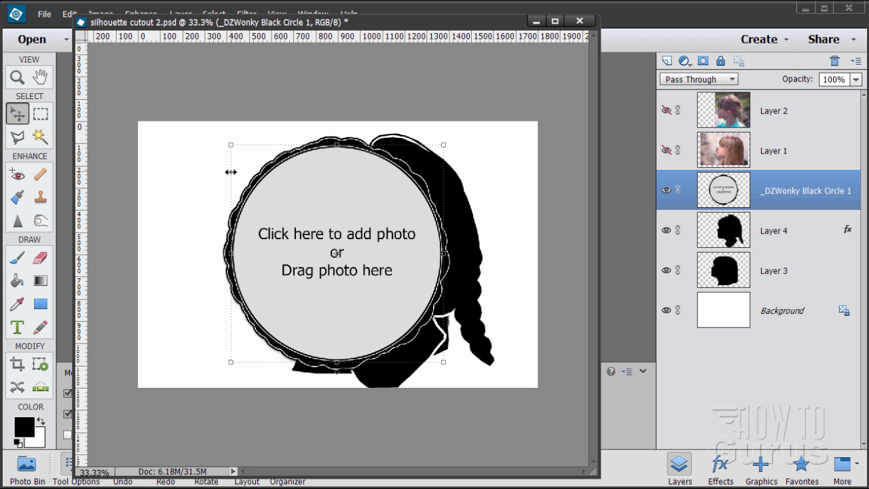
{"action": "left_click_drag", "start_coordinate": [231, 181], "coordinate": [164, 181]}
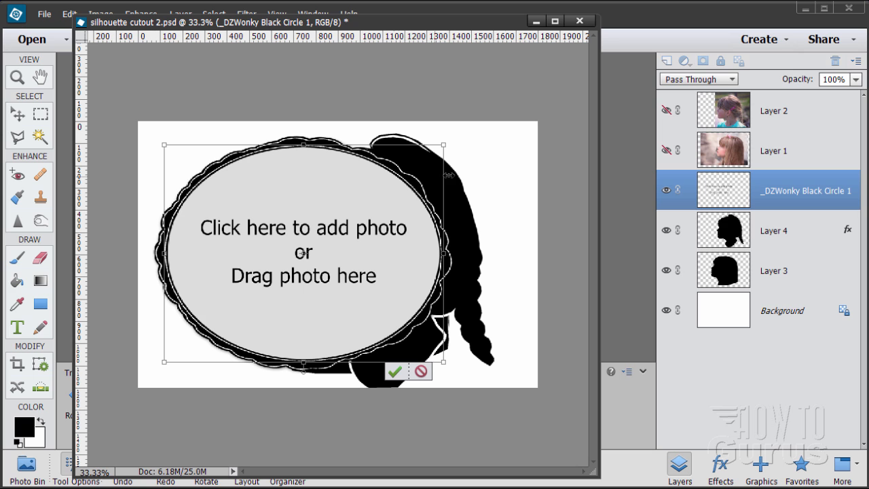
{"action": "left_click_drag", "start_coordinate": [446, 175], "coordinate": [510, 181]}
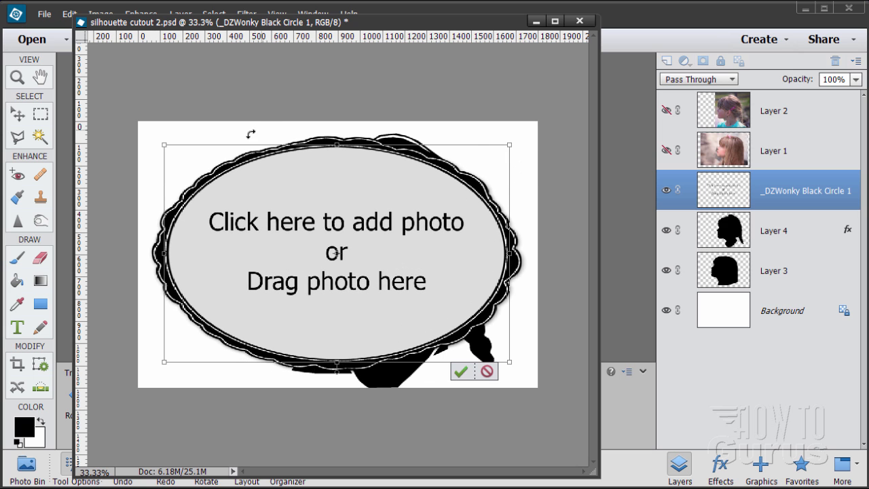
{"action": "left_click_drag", "start_coordinate": [221, 141], "coordinate": [221, 136]}
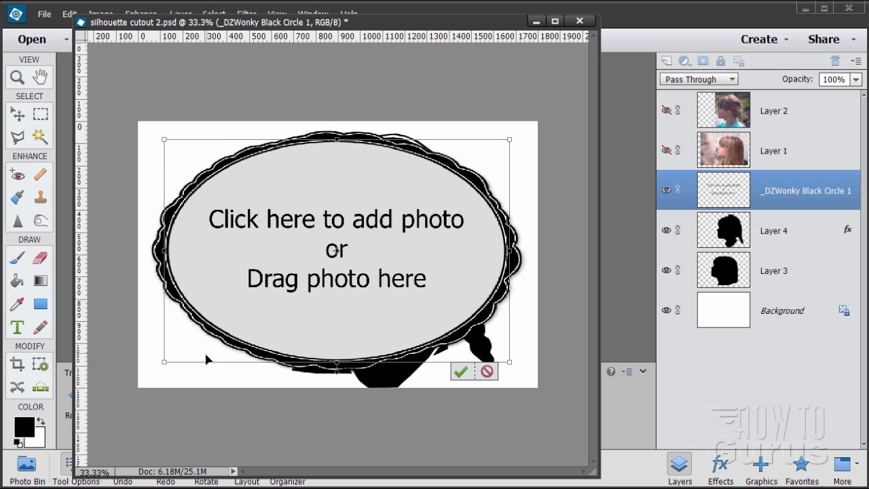
{"action": "left_click_drag", "start_coordinate": [202, 360], "coordinate": [202, 367]}
{"action": "left_click", "coordinate": [460, 380]}
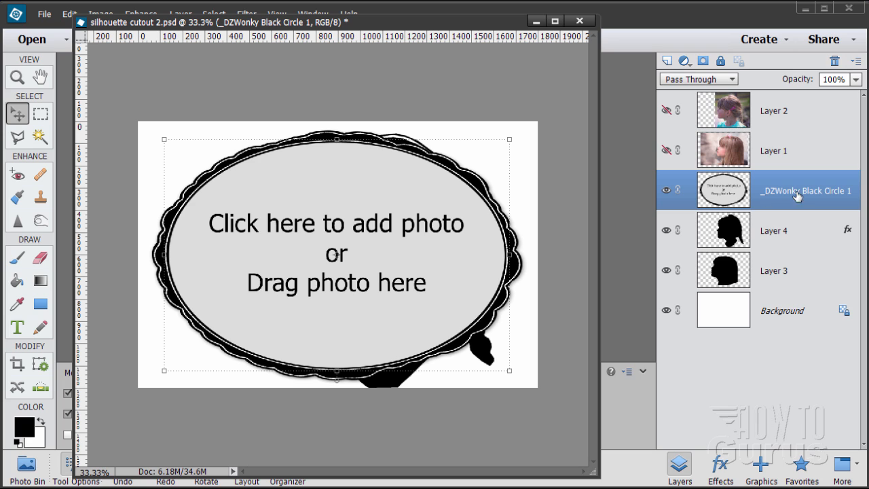
Simplify the frame layer and delete its gray placeholder fill with the Magic Wand, clearing the selection
{"action": "right_click", "coordinate": [776, 194]}
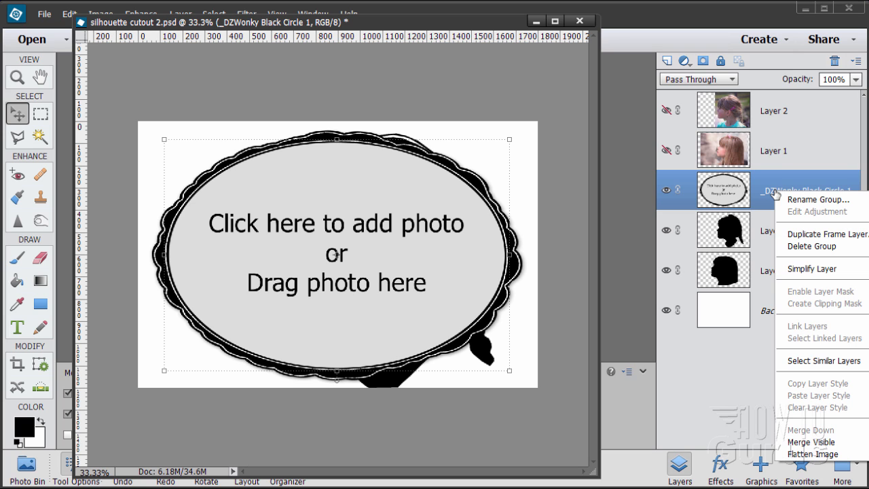
{"action": "left_click", "coordinate": [801, 267]}
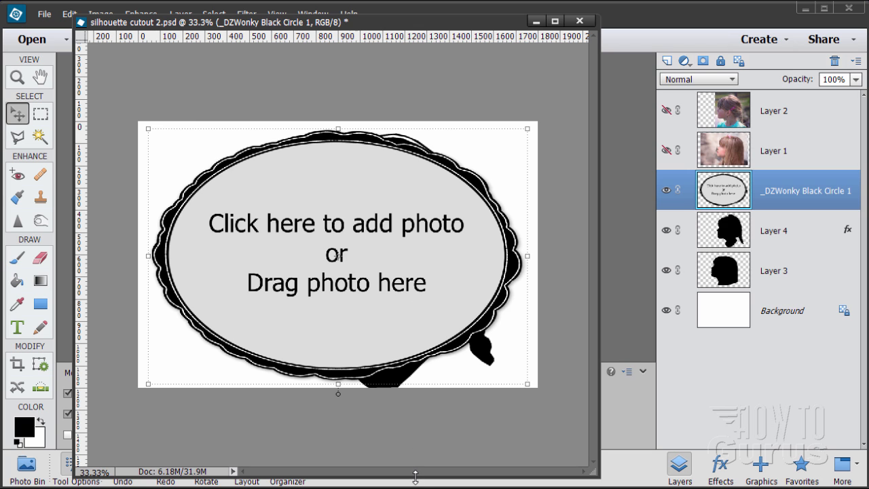
{"action": "left_click_drag", "start_coordinate": [415, 476], "coordinate": [435, 358]}
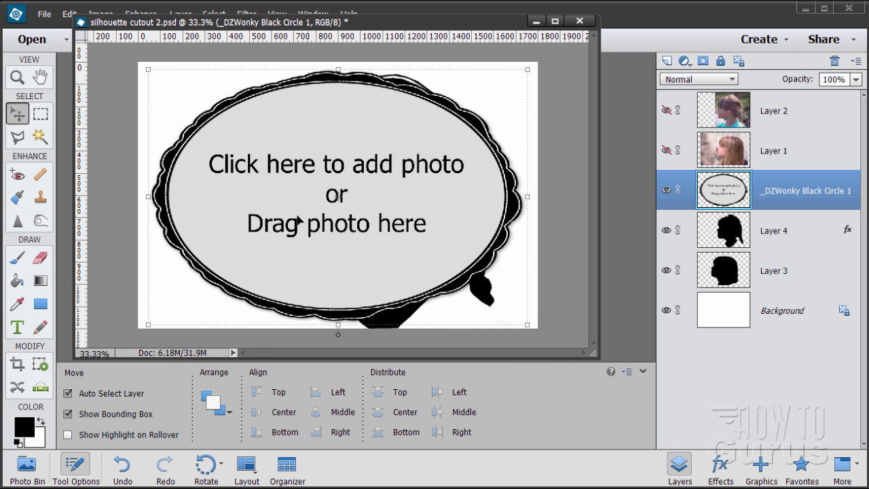
{"action": "left_click", "coordinate": [42, 135]}
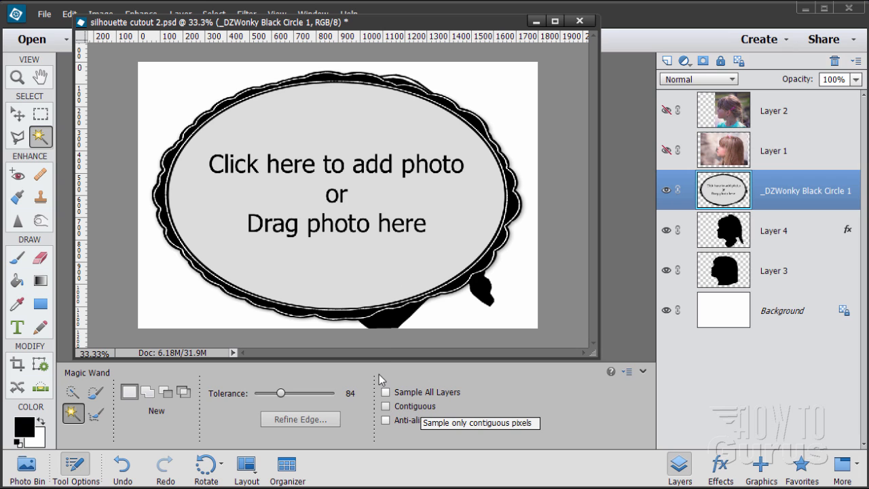
{"action": "left_click", "coordinate": [345, 267]}
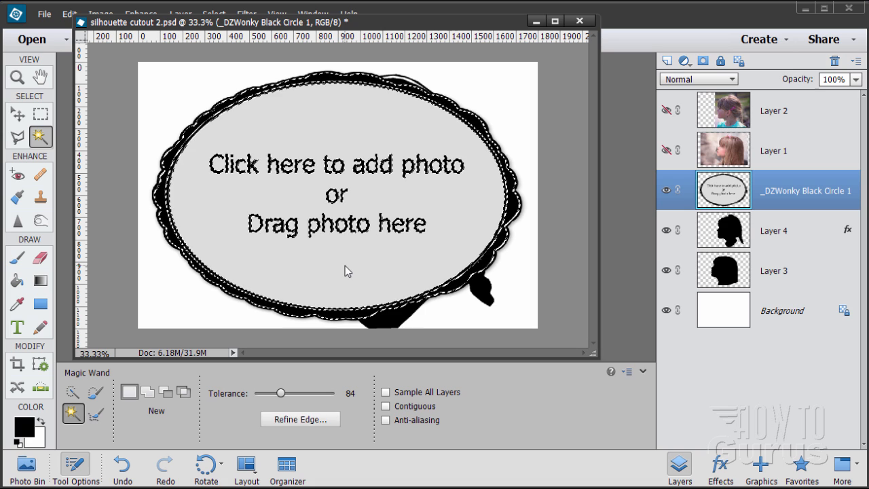
{"action": "key", "text": "Delete"}
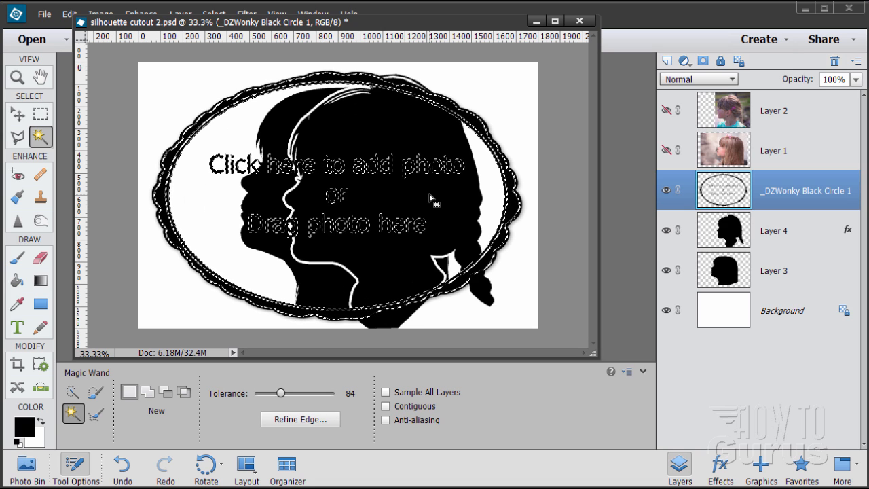
{"action": "left_click", "coordinate": [19, 117]}
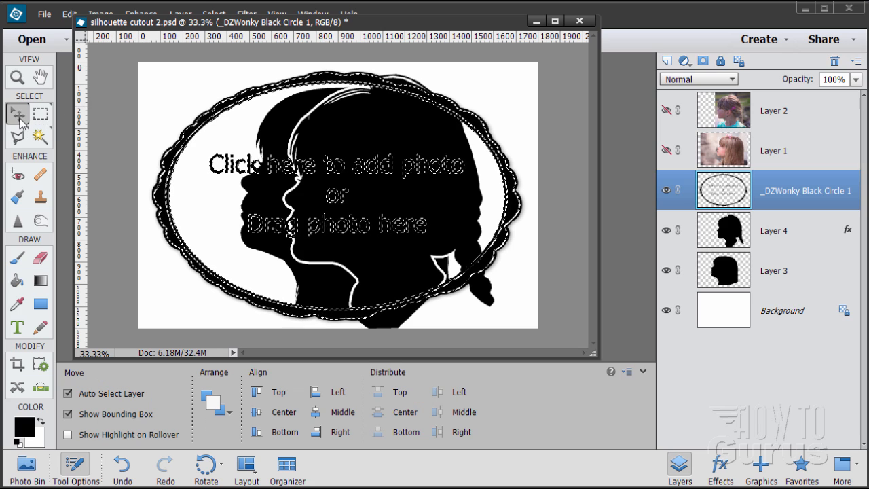
{"action": "left_click_drag", "start_coordinate": [355, 32], "coordinate": [351, 42]}
{"action": "left_click", "coordinate": [214, 14]}
{"action": "left_click", "coordinate": [212, 42]}
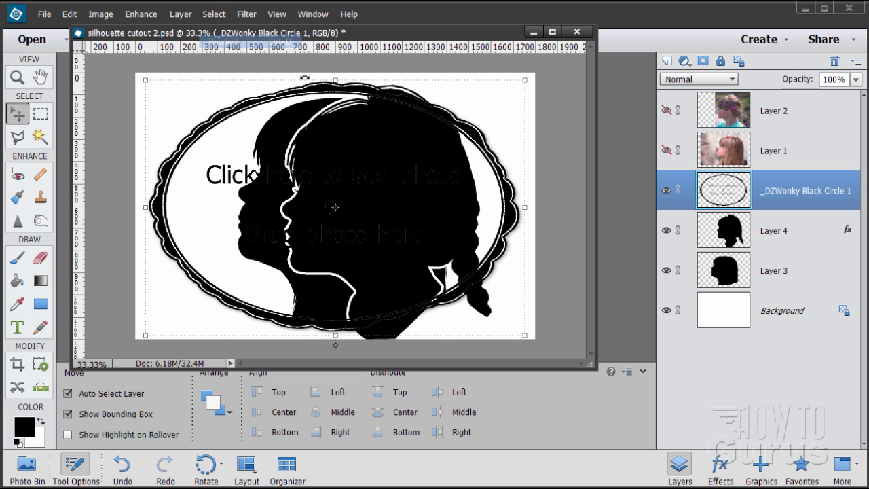
Hide Layer 4 and Layer 3 and erase the placeholder text inside the frame with the 50 px Eraser
{"action": "left_click", "coordinate": [667, 230]}
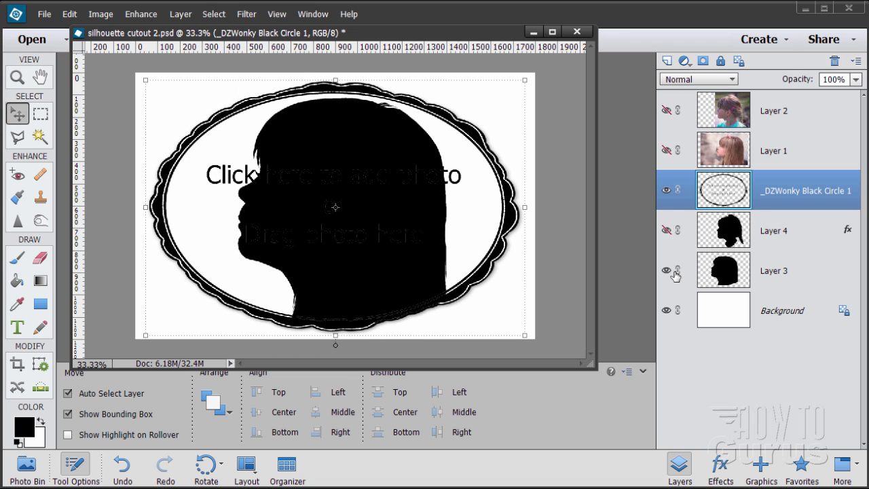
{"action": "left_click", "coordinate": [668, 271]}
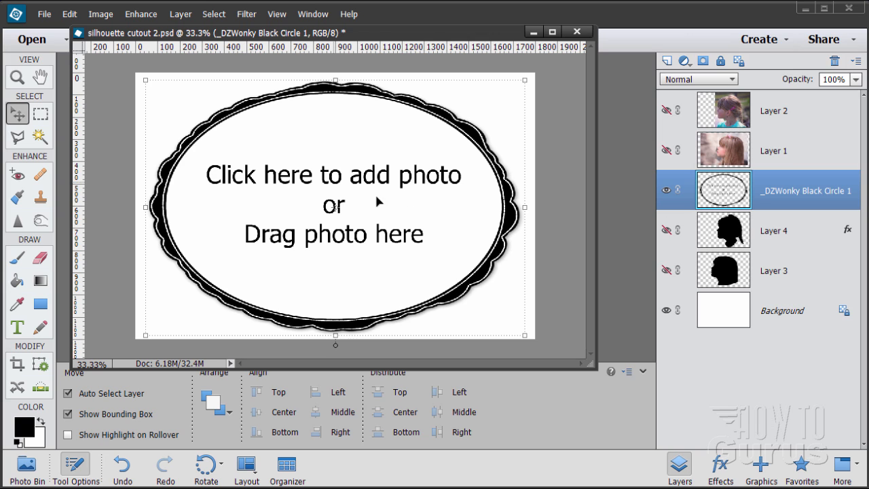
{"action": "left_click", "coordinate": [41, 257]}
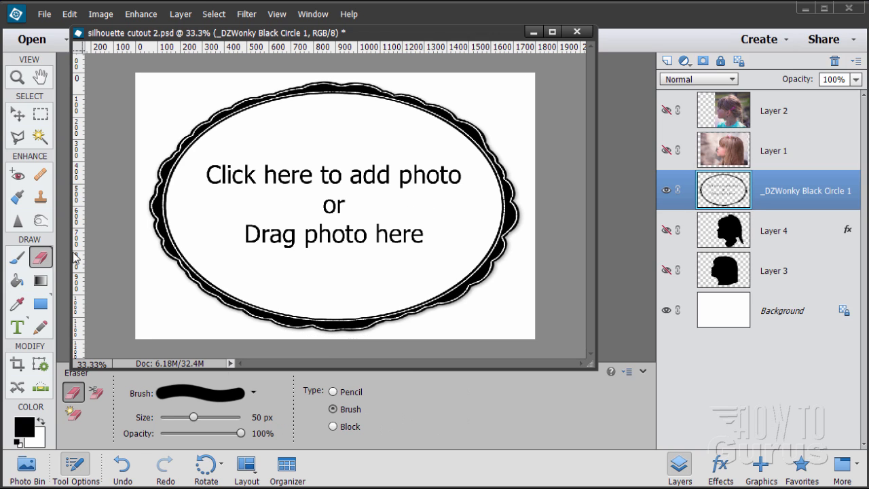
{"action": "mouse_move", "coordinate": [208, 180]}
{"action": "left_mouse_down"}
{"action": "mouse_move", "coordinate": [241, 181]}
{"action": "mouse_move", "coordinate": [228, 178]}
{"action": "mouse_move", "coordinate": [250, 167]}
{"action": "mouse_move", "coordinate": [312, 182]}
{"action": "mouse_move", "coordinate": [302, 170]}
{"action": "mouse_move", "coordinate": [393, 182]}
{"action": "mouse_move", "coordinate": [387, 173]}
{"action": "mouse_move", "coordinate": [414, 165]}
{"action": "mouse_move", "coordinate": [402, 183]}
{"action": "mouse_move", "coordinate": [460, 182]}
{"action": "mouse_move", "coordinate": [238, 225]}
{"action": "mouse_move", "coordinate": [235, 235]}
{"action": "mouse_move", "coordinate": [284, 250]}
{"action": "mouse_move", "coordinate": [375, 241]}
{"action": "mouse_move", "coordinate": [338, 229]}
{"action": "mouse_move", "coordinate": [380, 223]}
{"action": "mouse_move", "coordinate": [435, 235]}
{"action": "mouse_move", "coordinate": [375, 244]}
{"action": "left_mouse_up"}
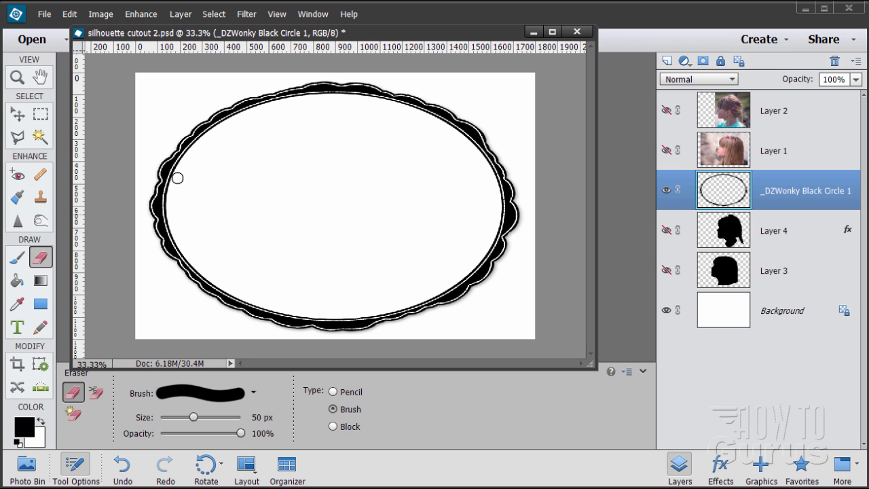
Activate the Move tool and show both silhouettes, Layer 4 and Layer 3, again
{"action": "left_click", "coordinate": [18, 114]}
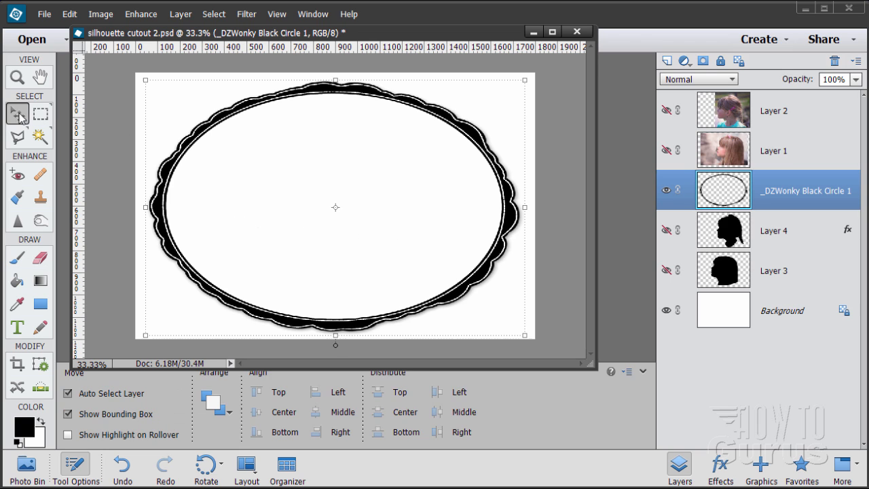
{"action": "left_click", "coordinate": [666, 230]}
{"action": "left_click", "coordinate": [666, 270]}
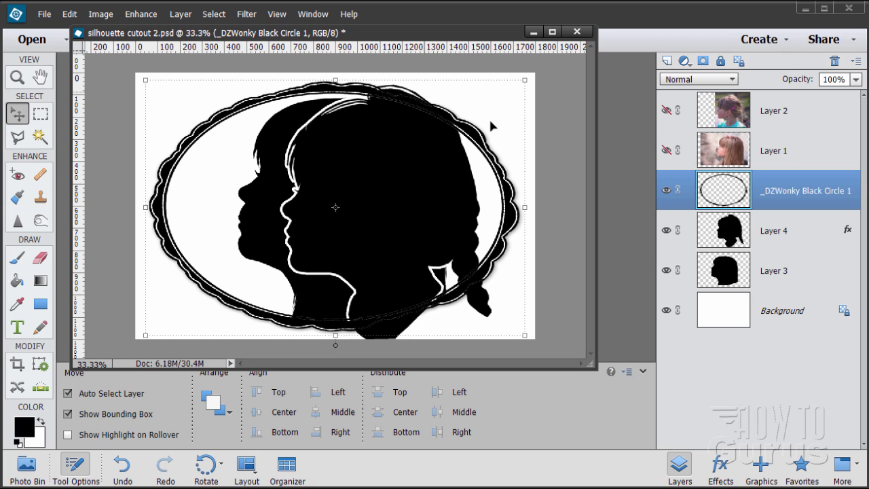
Nudge the Layer 4 silhouette about 60 px left and 50 px down so its head top fits inside the oval frame
{"action": "left_click", "coordinate": [731, 239]}
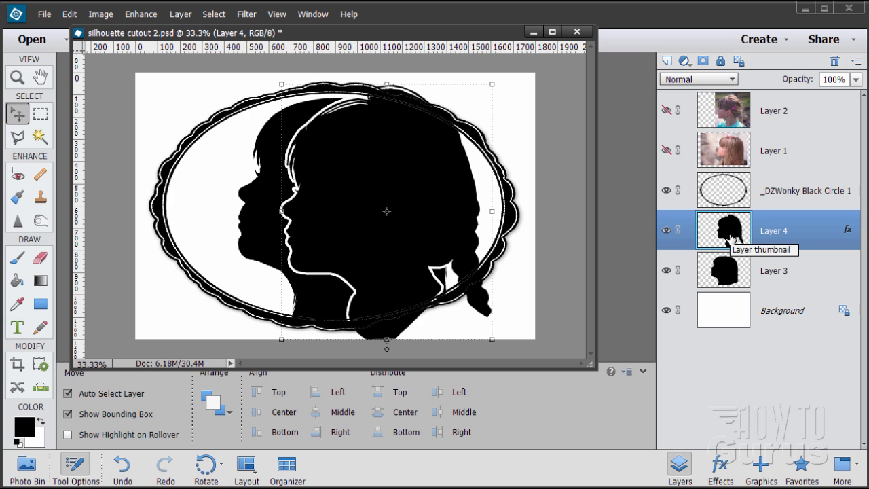
{"action": "key", "text": "Left"}
{"action": "key", "text": "Left"}
{"action": "key", "text": "Left"}
{"action": "key", "text": "Left"}
{"action": "key", "text": "Left"}
{"action": "key", "text": "Left"}
{"action": "key", "text": "Left"}
{"action": "key", "text": "Left"}
{"action": "key", "text": "Left"}
{"action": "key", "text": "Left"}
{"action": "key", "text": "Left"}
{"action": "key", "text": "Left"}
{"action": "key", "text": "Left"}
{"action": "key", "text": "Left"}
{"action": "key", "text": "Left"}
{"action": "key", "text": "Left"}
{"action": "key", "text": "Left"}
{"action": "key", "text": "Left"}
{"action": "key", "text": "Left"}
{"action": "key", "text": "Left"}
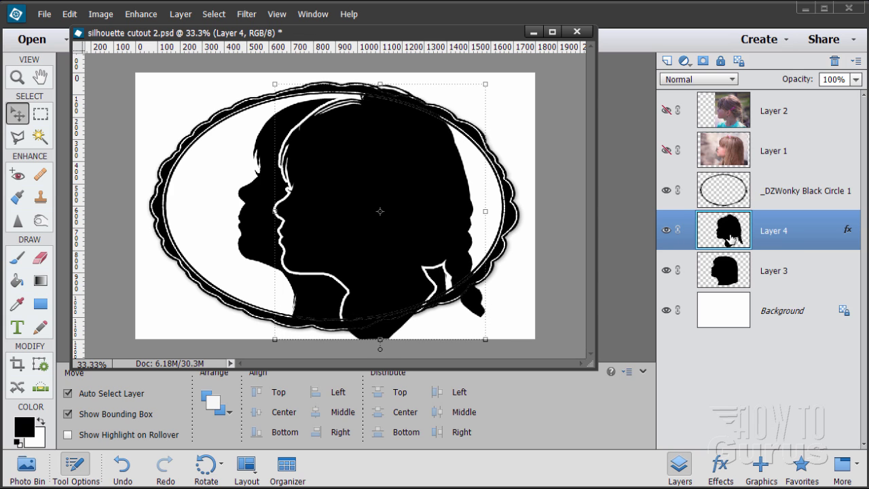
{"action": "key", "text": "Down"}
{"action": "key", "text": "Down"}
{"action": "key", "text": "Down"}
{"action": "key", "text": "Down"}
{"action": "key", "text": "Down"}
{"action": "key", "text": "Down"}
{"action": "key", "text": "Down"}
{"action": "key", "text": "Down"}
{"action": "key", "text": "Down"}
{"action": "key", "text": "Down"}
{"action": "key", "text": "Down"}
{"action": "key", "text": "Down"}
{"action": "key", "text": "Down"}
{"action": "key", "text": "Down"}
{"action": "key", "text": "Down"}
{"action": "key", "text": "Down"}
{"action": "key", "text": "Down"}
{"action": "key", "text": "Down"}
{"action": "key", "text": "Down"}
{"action": "key", "text": "Down"}
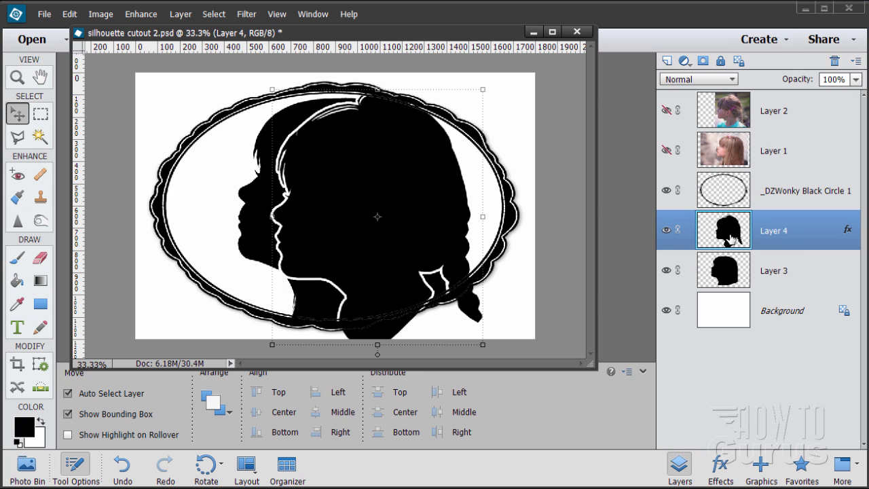
{"action": "key", "text": "Down"}
{"action": "key", "text": "Down"}
{"action": "key", "text": "Down"}
{"action": "key", "text": "Down"}
{"action": "key", "text": "Down"}
{"action": "key", "text": "Down"}
{"action": "key", "text": "Down"}
{"action": "key", "text": "Down"}
{"action": "key", "text": "Down"}
{"action": "key", "text": "Down"}
{"action": "key", "text": "Down"}
{"action": "key", "text": "Down"}
{"action": "key", "text": "Down"}
{"action": "key", "text": "Down"}
{"action": "key", "text": "Down"}
{"action": "key", "text": "Left"}
{"action": "key", "text": "Left"}
{"action": "key", "text": "Left"}
{"action": "key", "text": "Left"}
{"action": "key", "text": "Left"}
{"action": "key", "text": "Left"}
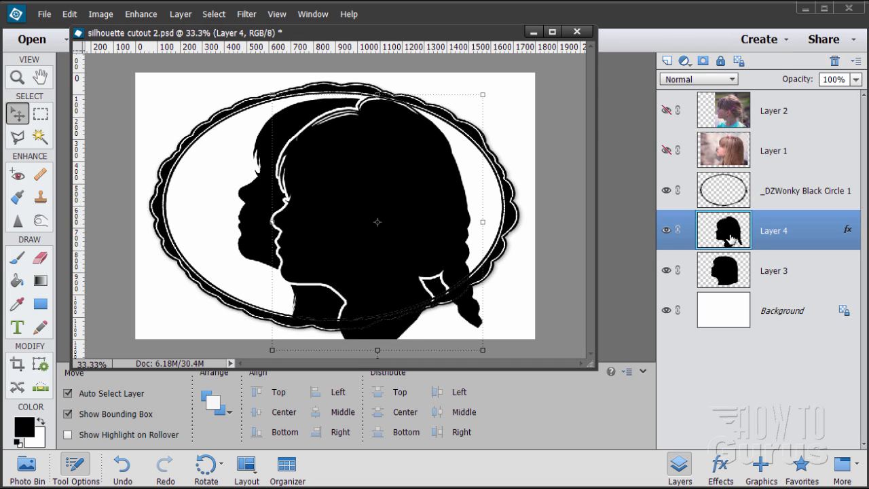
{"action": "key", "text": "Left"}
{"action": "key", "text": "Left"}
{"action": "key", "text": "Left"}
{"action": "key", "text": "Left"}
{"action": "key", "text": "Left"}
{"action": "key", "text": "Left"}
{"action": "key", "text": "Left"}
{"action": "key", "text": "Left"}
{"action": "key", "text": "Left"}
{"action": "key", "text": "Left"}
{"action": "key", "text": "Left"}
{"action": "key", "text": "Left"}
{"action": "key", "text": "Left"}
{"action": "key", "text": "Left"}
{"action": "key", "text": "Left"}
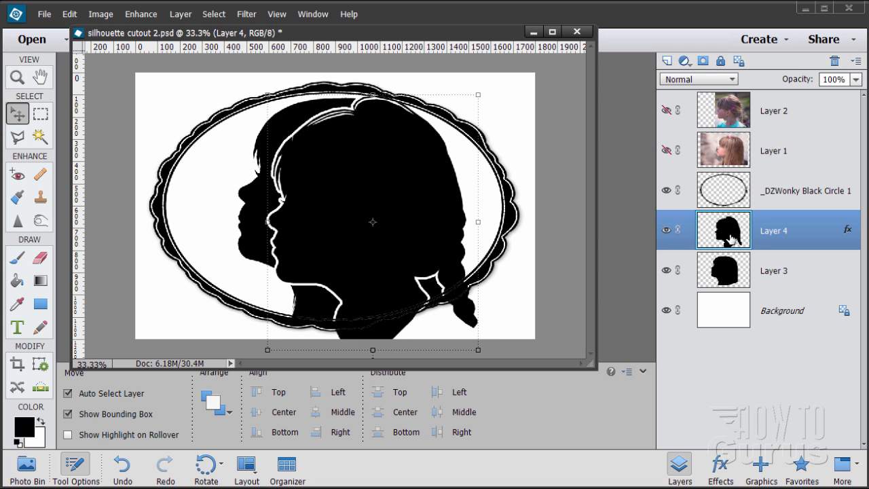
{"action": "key", "text": "Right"}
{"action": "key", "text": "Right"}
{"action": "key", "text": "Right"}
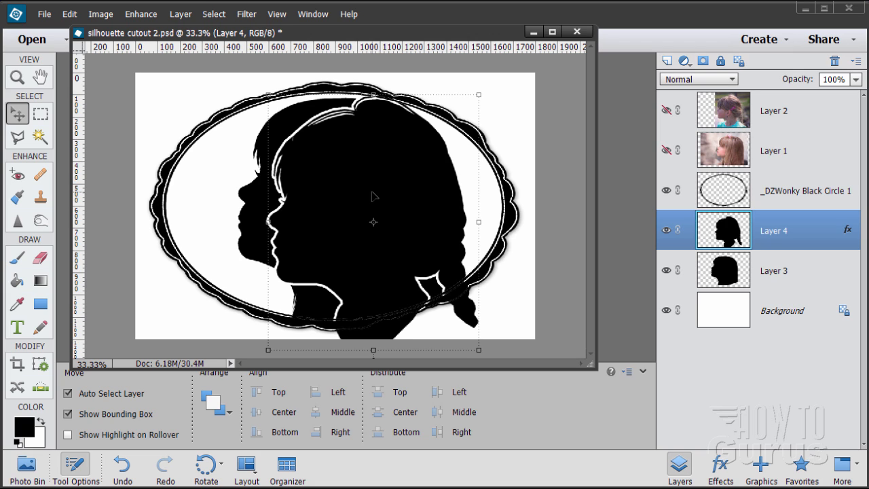
{"action": "left_click", "coordinate": [730, 274], "text": "ctrl"}
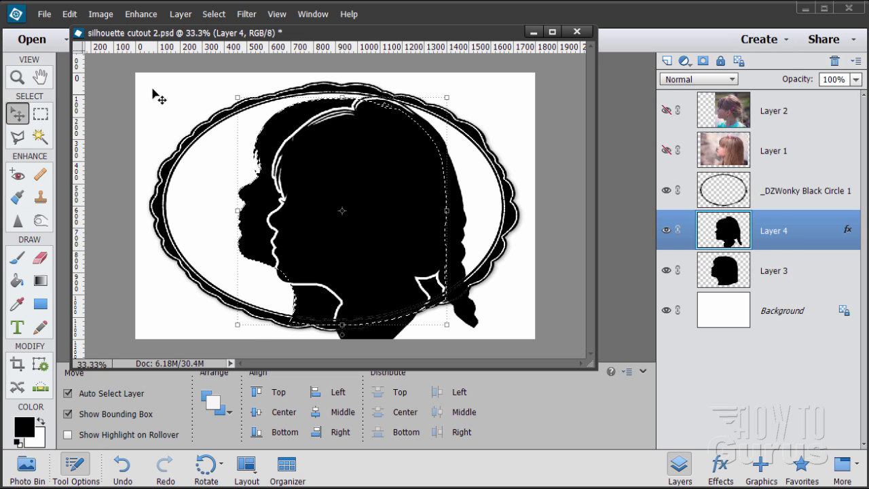
{"action": "left_click", "coordinate": [213, 13]}
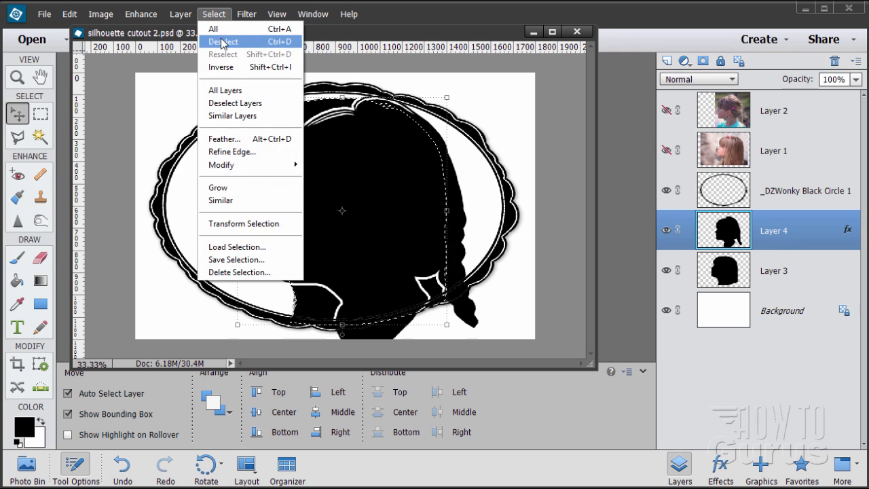
{"action": "left_click", "coordinate": [224, 42]}
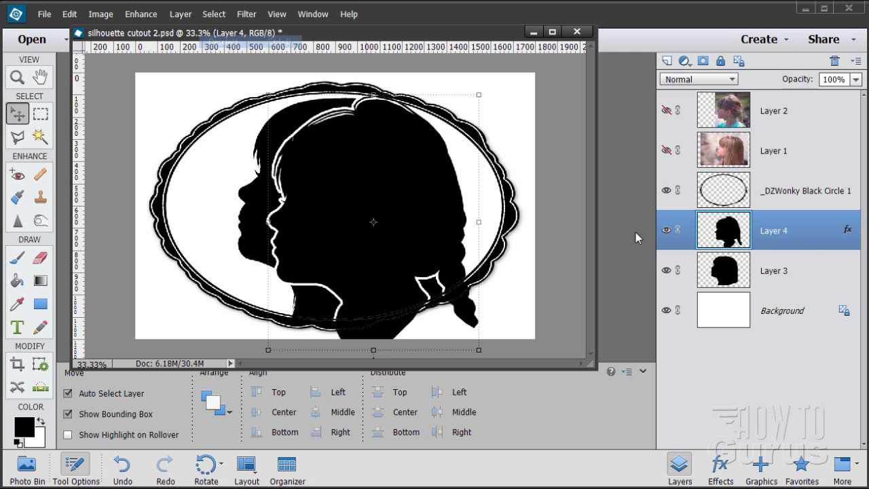
Select the Layer 4 and Layer 3 silhouettes together and nudge them about 30 px right inside the oval frame
{"action": "left_click", "coordinate": [800, 277], "text": "ctrl"}
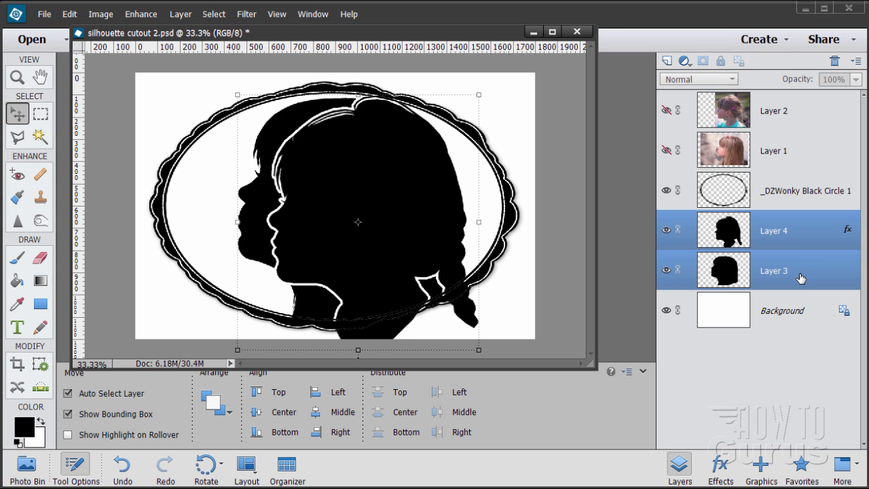
{"action": "key", "text": "Right"}
{"action": "key", "text": "Right"}
{"action": "key", "text": "Right"}
{"action": "key", "text": "Right"}
{"action": "key", "text": "Right"}
{"action": "key", "text": "Right"}
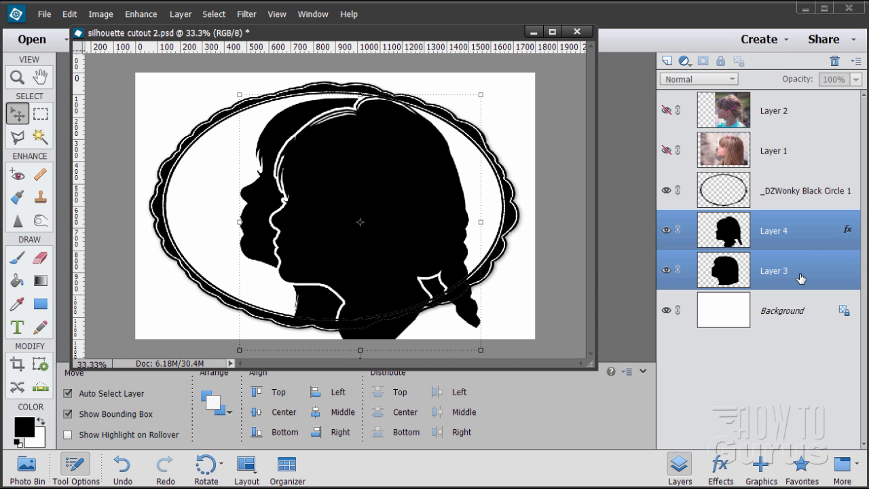
{"action": "key", "text": "Right"}
{"action": "key", "text": "Right"}
{"action": "key", "text": "Right"}
{"action": "key", "text": "Right"}
{"action": "key", "text": "Right"}
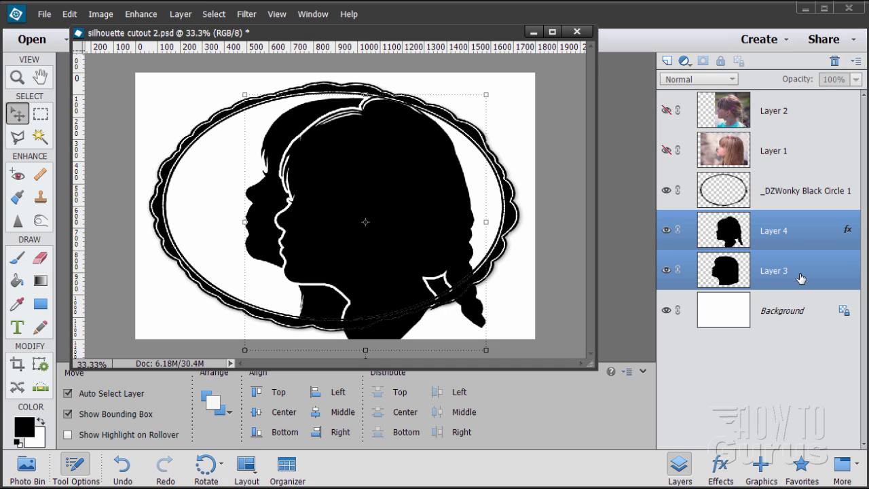
On the frame layer, select the oval's interior with a contiguous Magic Wand and invert the selection
{"action": "left_click", "coordinate": [812, 240]}
{"action": "left_click", "coordinate": [725, 196]}
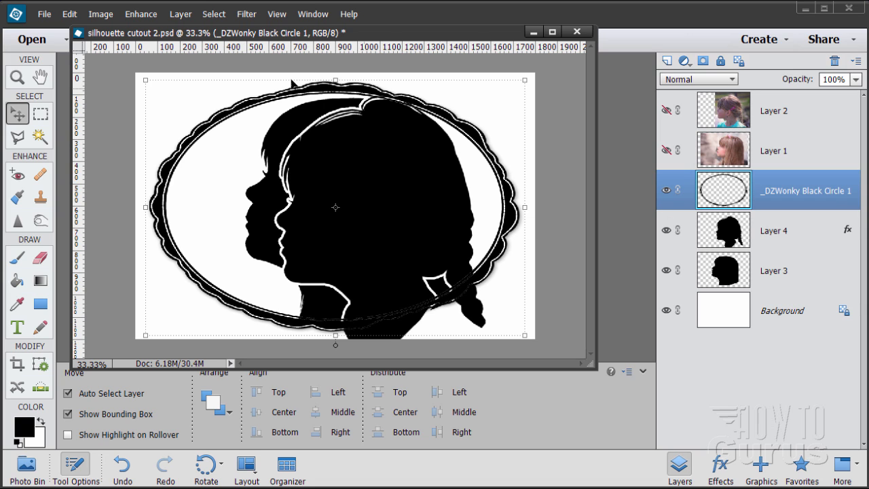
{"action": "left_click", "coordinate": [39, 138]}
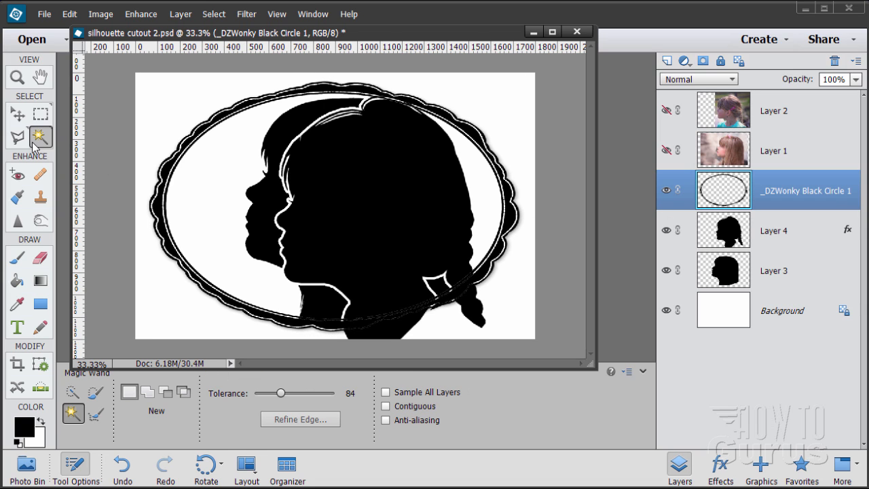
{"action": "left_click", "coordinate": [386, 406]}
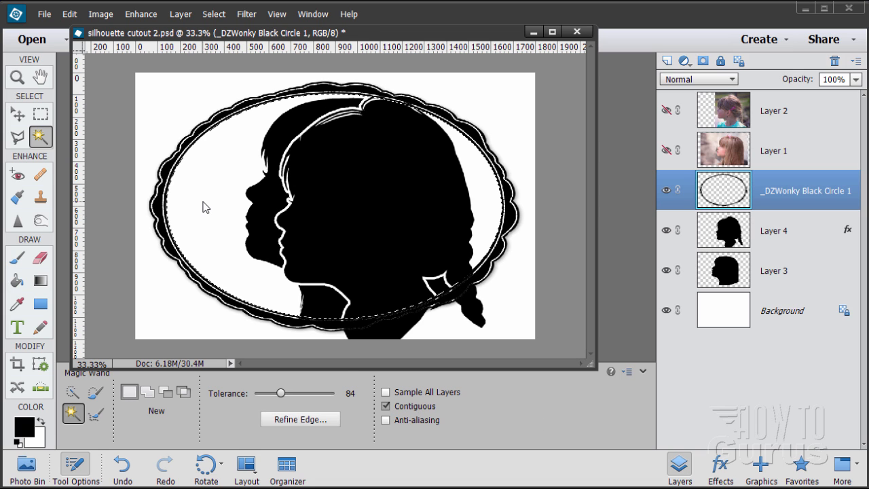
{"action": "left_click", "coordinate": [178, 243]}
{"action": "left_click", "coordinate": [212, 14]}
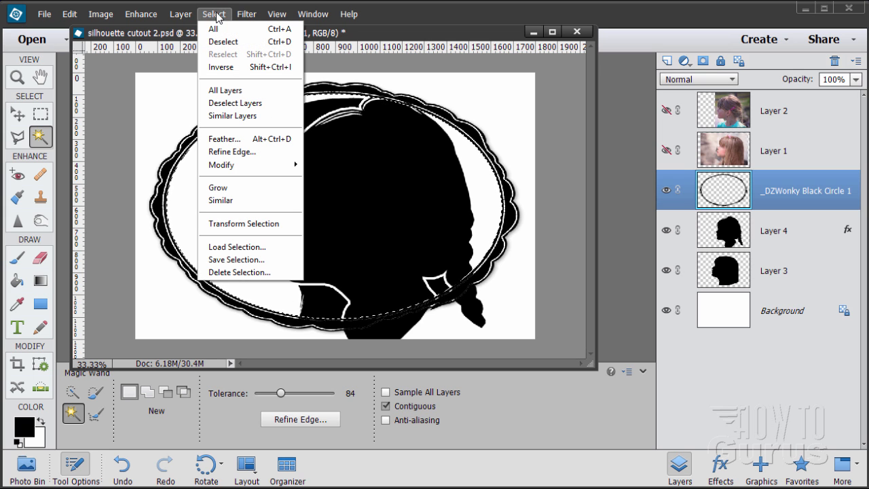
{"action": "left_click", "coordinate": [218, 67]}
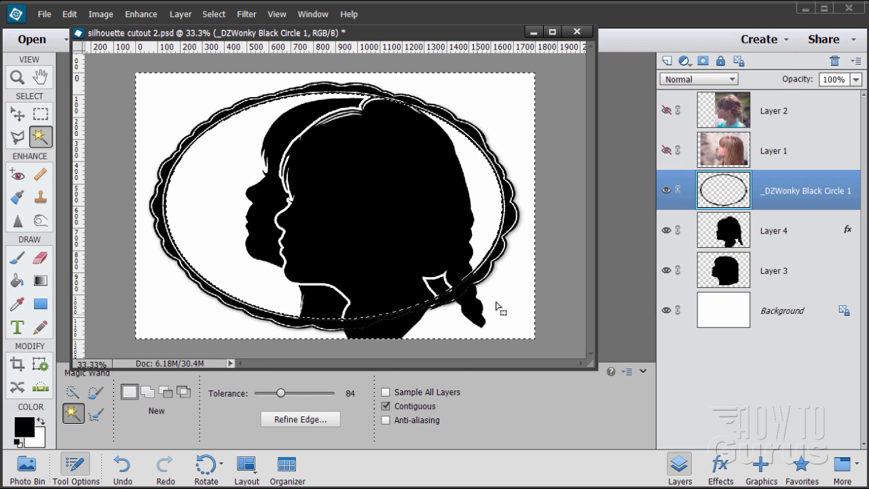
Delete the parts of Layer 4 and Layer 3 that extend outside the oval frame, then clear the selection
{"action": "left_click", "coordinate": [781, 235]}
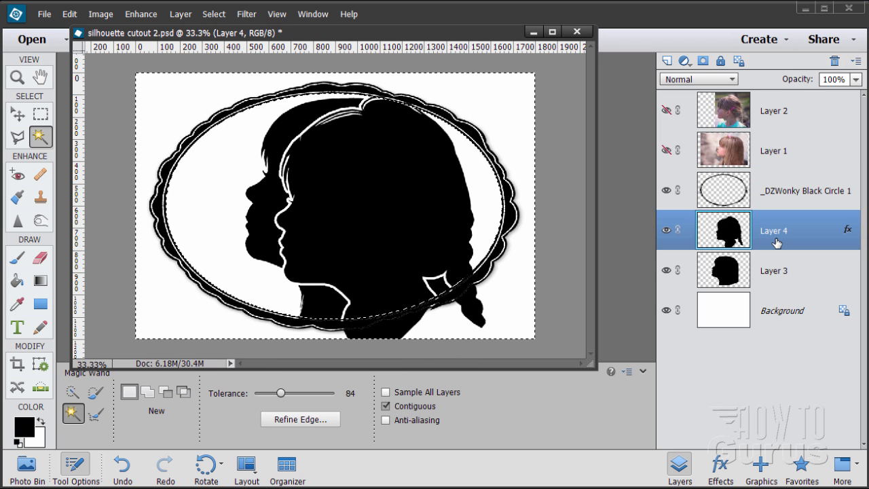
{"action": "key", "text": "Delete"}
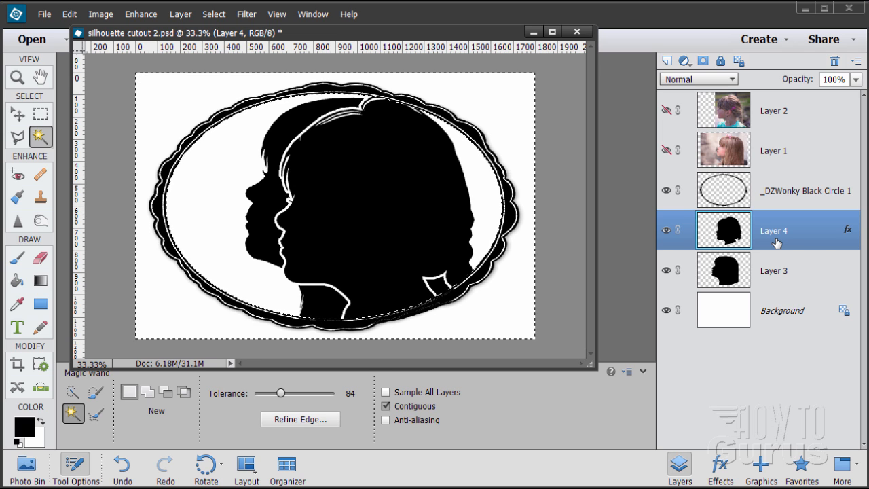
{"action": "left_click", "coordinate": [780, 277]}
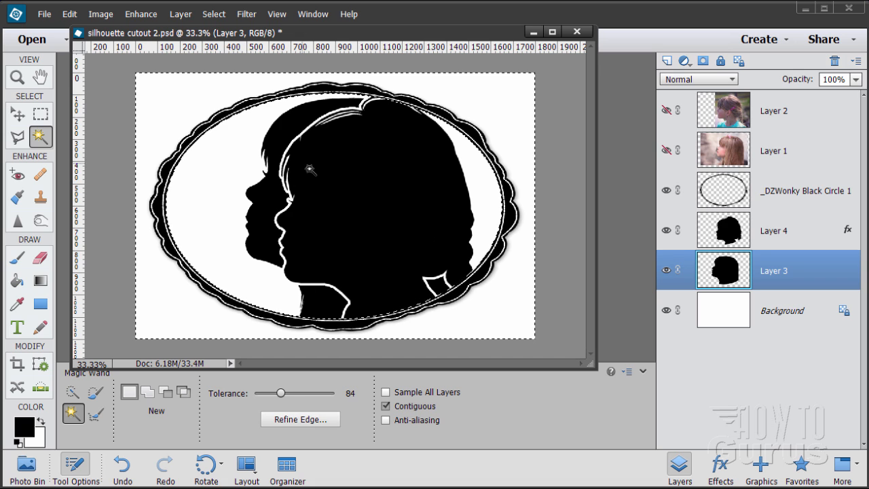
{"action": "left_click", "coordinate": [214, 13]}
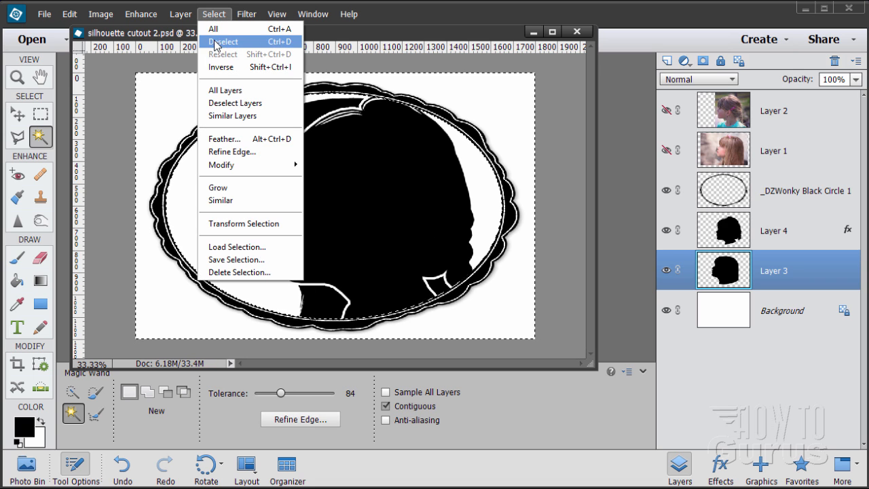
{"action": "left_click", "coordinate": [224, 37]}
With the Move tool active and the frame layer selected, insert the Border Tile 1 shape from the Shapes graphics
{"action": "left_click", "coordinate": [18, 115]}
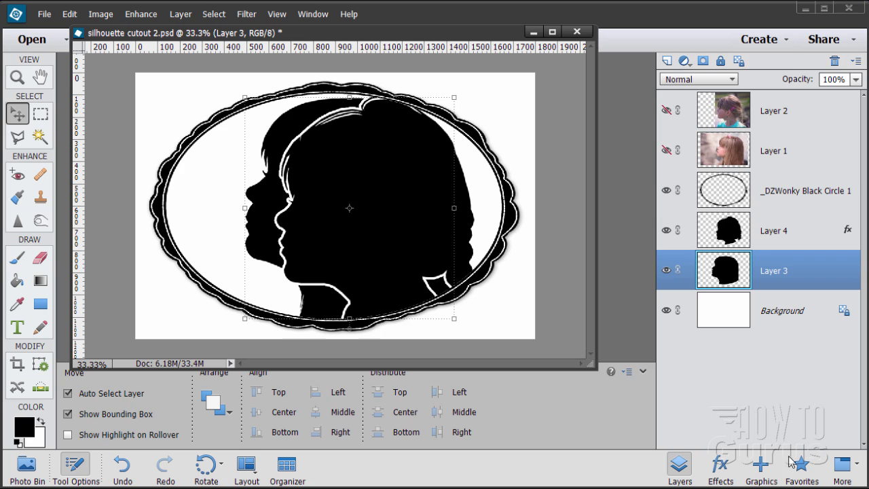
{"action": "left_click", "coordinate": [786, 201]}
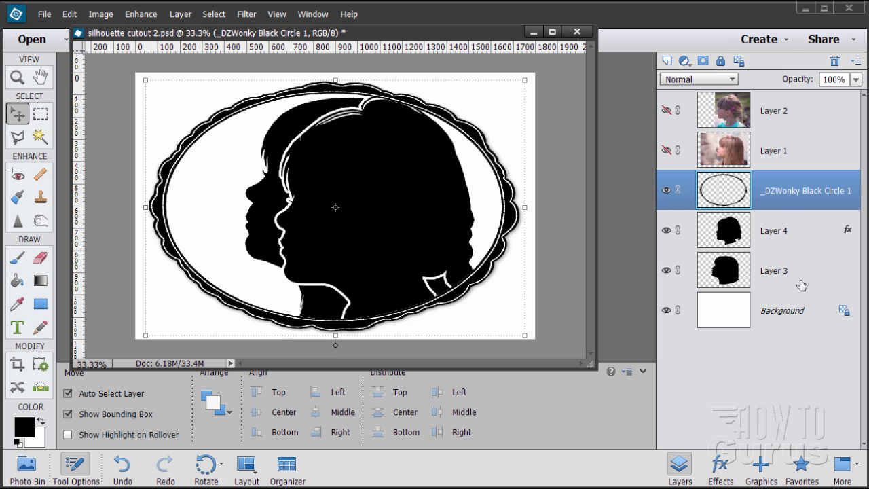
{"action": "left_click", "coordinate": [761, 467]}
{"action": "left_click", "coordinate": [749, 62]}
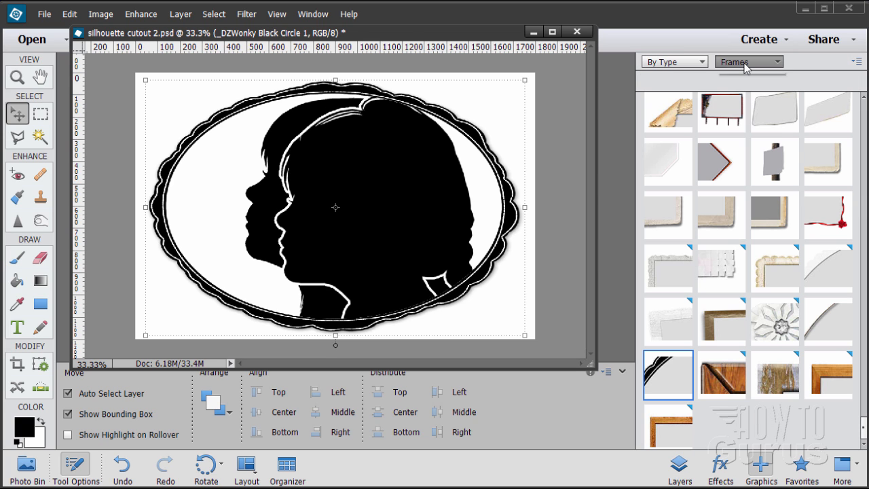
{"action": "left_click", "coordinate": [733, 103]}
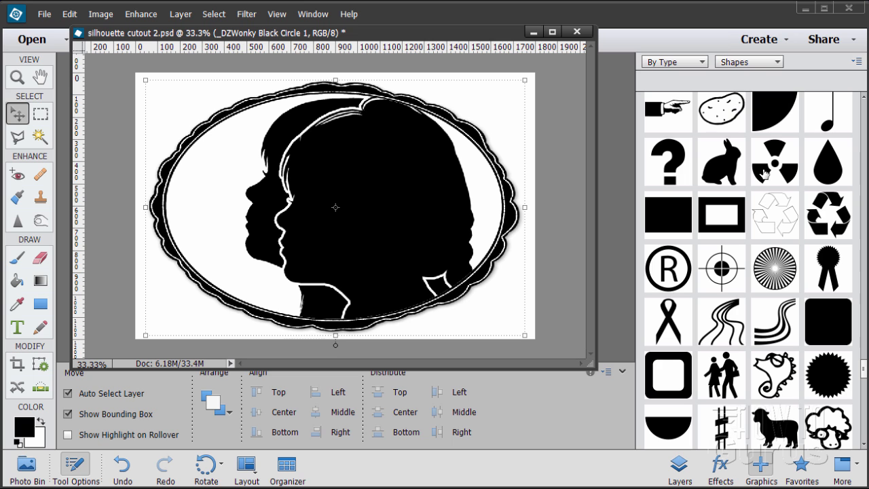
{"action": "left_click_drag", "start_coordinate": [864, 368], "coordinate": [836, 164]}
{"action": "scroll", "coordinate": [836, 163], "scroll_direction": "up", "scroll_amount": 8}
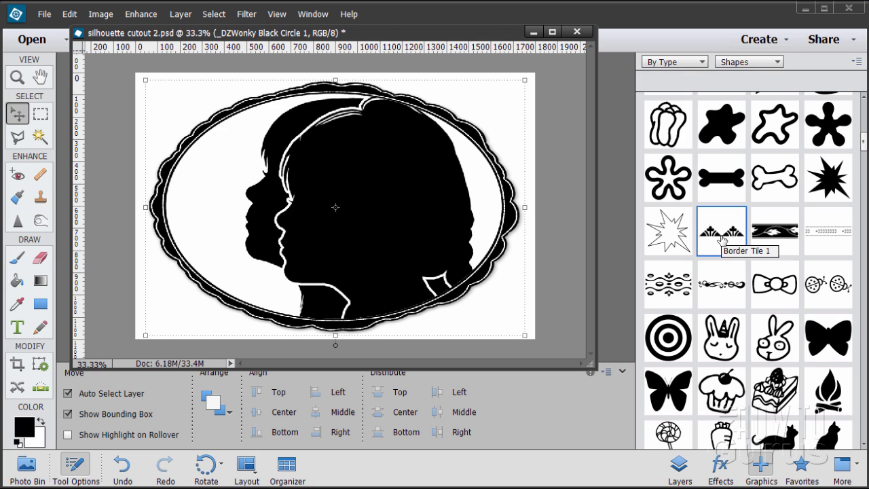
{"action": "double_click", "coordinate": [721, 241]}
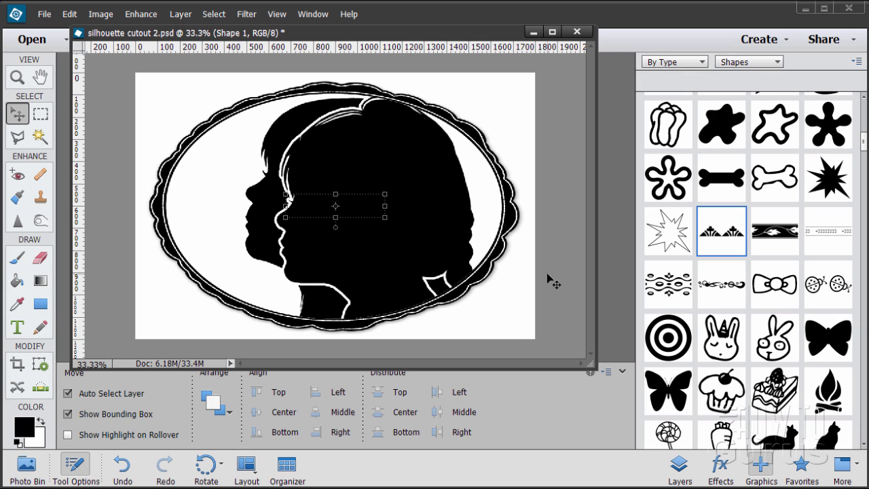
Move the border tile shape into the lower-right corner of the image, just outside the oval frame
{"action": "key", "text": "shift+Right"}
{"action": "key", "text": "shift+Right"}
{"action": "key", "text": "shift+Right"}
{"action": "key", "text": "shift+Right"}
{"action": "key", "text": "shift+Right"}
{"action": "key", "text": "shift+Right"}
{"action": "key", "text": "shift+Right"}
{"action": "key", "text": "shift+Right"}
{"action": "key", "text": "shift+Right"}
{"action": "key", "text": "shift+Right"}
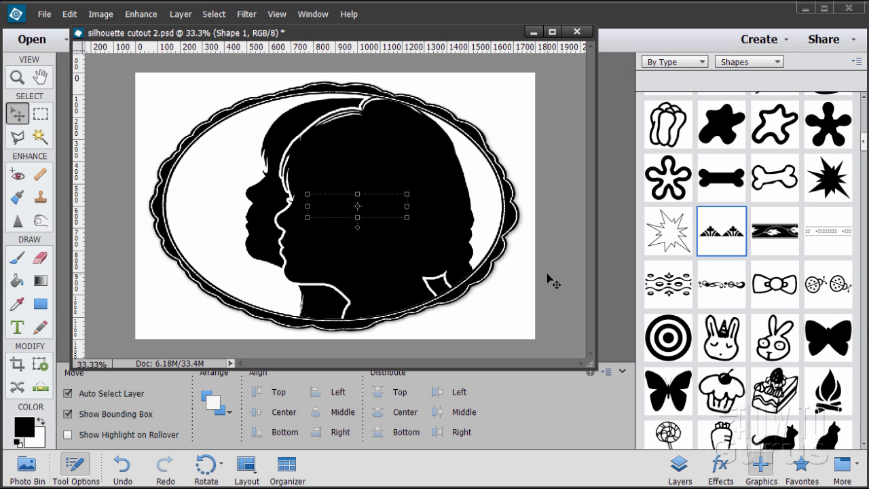
{"action": "key", "text": "shift+Right"}
{"action": "key", "text": "shift+Right"}
{"action": "key", "text": "shift+Right"}
{"action": "key", "text": "shift+Right"}
{"action": "key", "text": "shift+Right"}
{"action": "key", "text": "shift+Right"}
{"action": "key", "text": "shift+Right"}
{"action": "key", "text": "shift+Right"}
{"action": "key", "text": "shift+Right"}
{"action": "key", "text": "shift+Right"}
{"action": "key", "text": "shift+Right"}
{"action": "key", "text": "shift+Right"}
{"action": "key", "text": "shift+Right"}
{"action": "key", "text": "shift+Right"}
{"action": "key", "text": "shift+Right"}
{"action": "key", "text": "shift+Right"}
{"action": "key", "text": "shift+Right"}
{"action": "key", "text": "shift+Right"}
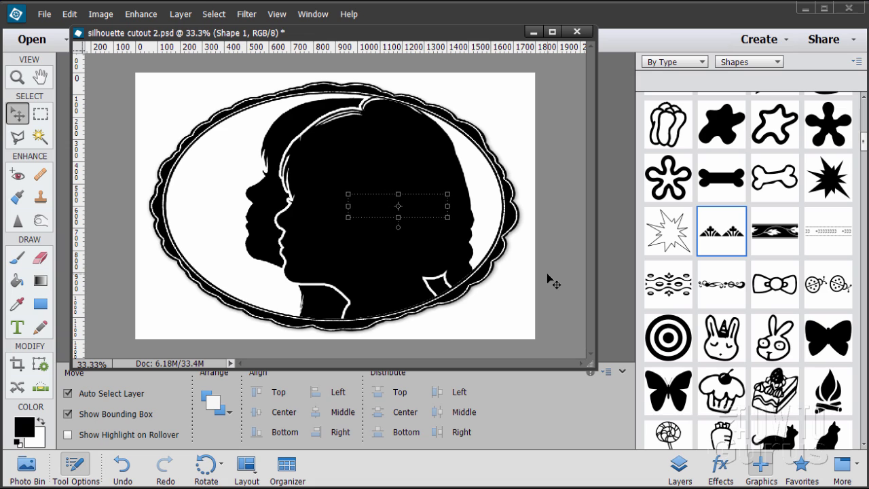
{"action": "key", "text": "shift+Right"}
{"action": "key", "text": "shift+Right"}
{"action": "key", "text": "shift+Right"}
{"action": "key", "text": "shift+Right"}
{"action": "key", "text": "shift+Right"}
{"action": "key", "text": "shift+Right"}
{"action": "key", "text": "shift+Right"}
{"action": "key", "text": "shift+Right"}
{"action": "key", "text": "shift+Right"}
{"action": "key", "text": "shift+Right"}
{"action": "key", "text": "shift+Right"}
{"action": "key", "text": "shift+Right"}
{"action": "key", "text": "shift+Right"}
{"action": "key", "text": "shift+Right"}
{"action": "key", "text": "shift+Right"}
{"action": "key", "text": "shift+Right"}
{"action": "key", "text": "shift+Right"}
{"action": "key", "text": "shift+Right"}
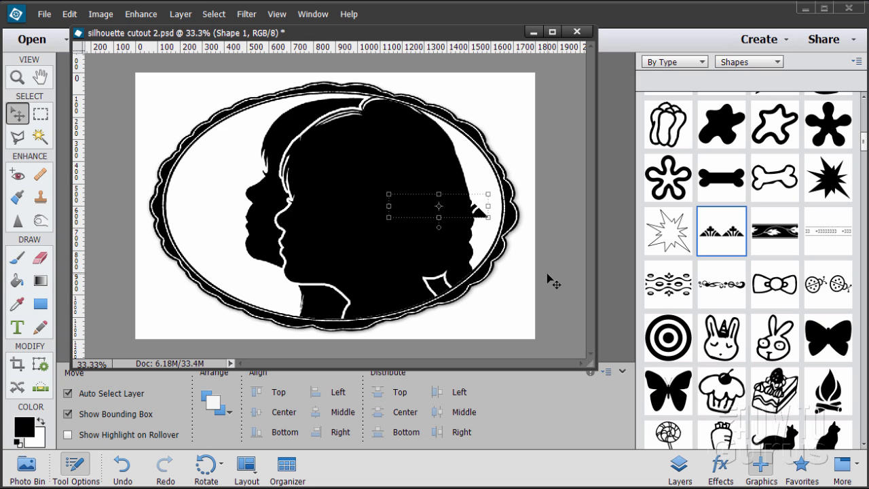
{"action": "key", "text": "shift+Right"}
{"action": "key", "text": "shift+Right"}
{"action": "key", "text": "shift+Right"}
{"action": "key", "text": "shift+Right"}
{"action": "key", "text": "shift+Right"}
{"action": "key", "text": "shift+Right"}
{"action": "key", "text": "shift+Right"}
{"action": "key", "text": "shift+Down"}
{"action": "key", "text": "shift+Down"}
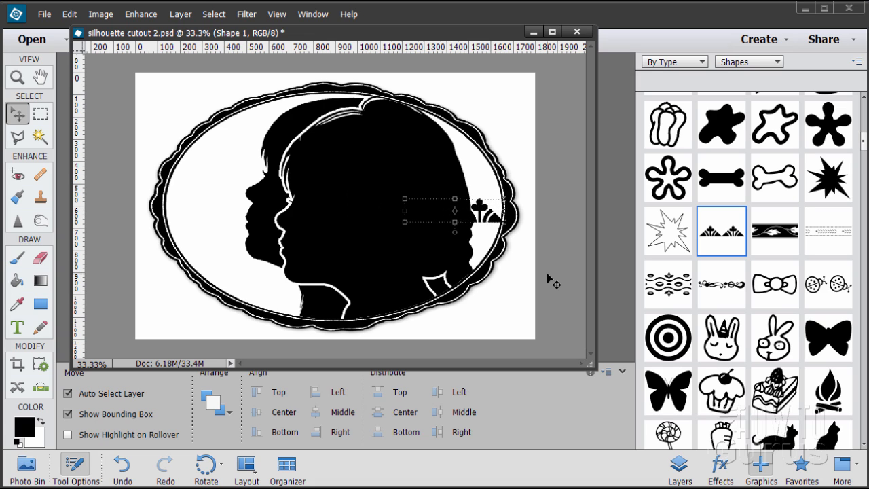
{"action": "key", "text": "shift+Down"}
{"action": "key", "text": "shift+Down"}
{"action": "key", "text": "shift+Down"}
{"action": "key", "text": "shift+Down"}
{"action": "key", "text": "shift+Down"}
{"action": "key", "text": "shift+Down"}
{"action": "key", "text": "shift+Down"}
{"action": "key", "text": "shift+Down"}
{"action": "key", "text": "shift+Down"}
{"action": "key", "text": "shift+Down"}
{"action": "key", "text": "shift+Down"}
{"action": "key", "text": "shift+Down"}
{"action": "key", "text": "shift+Down"}
{"action": "key", "text": "shift+Down"}
{"action": "key", "text": "shift+Down"}
{"action": "key", "text": "shift+Down"}
{"action": "key", "text": "shift+Down"}
{"action": "key", "text": "shift+Down"}
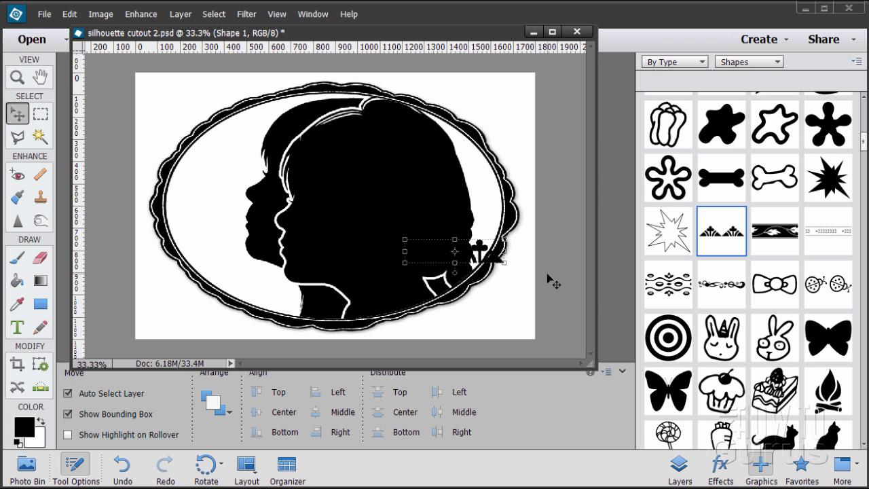
{"action": "key", "text": "shift+Down"}
{"action": "key", "text": "shift+Down"}
{"action": "key", "text": "shift+Down"}
{"action": "key", "text": "shift+Down"}
{"action": "key", "text": "shift+Down"}
{"action": "key", "text": "shift+Down"}
{"action": "key", "text": "shift+Down"}
{"action": "key", "text": "shift+Down"}
{"action": "key", "text": "shift+Down"}
{"action": "key", "text": "shift+Down"}
{"action": "key", "text": "shift+Down"}
{"action": "key", "text": "shift+Down"}
{"action": "key", "text": "shift+Down"}
{"action": "key", "text": "shift+Down"}
{"action": "key", "text": "shift+Down"}
{"action": "key", "text": "shift+Down"}
{"action": "key", "text": "shift+Down"}
{"action": "key", "text": "shift+Down"}
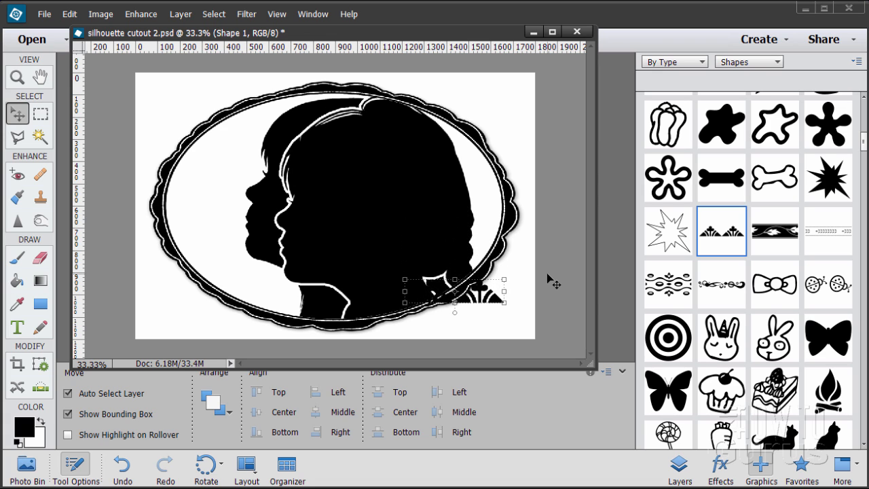
{"action": "key", "text": "shift+Down"}
{"action": "key", "text": "shift+Down"}
{"action": "key", "text": "shift+Down"}
{"action": "key", "text": "shift+Down"}
{"action": "key", "text": "shift+Down"}
{"action": "key", "text": "shift+Down"}
{"action": "key", "text": "shift+Down"}
{"action": "key", "text": "shift+Down"}
{"action": "key", "text": "shift+Down"}
{"action": "key", "text": "shift+Down"}
{"action": "key", "text": "shift+Down"}
{"action": "key", "text": "shift+Down"}
{"action": "key", "text": "shift+Down"}
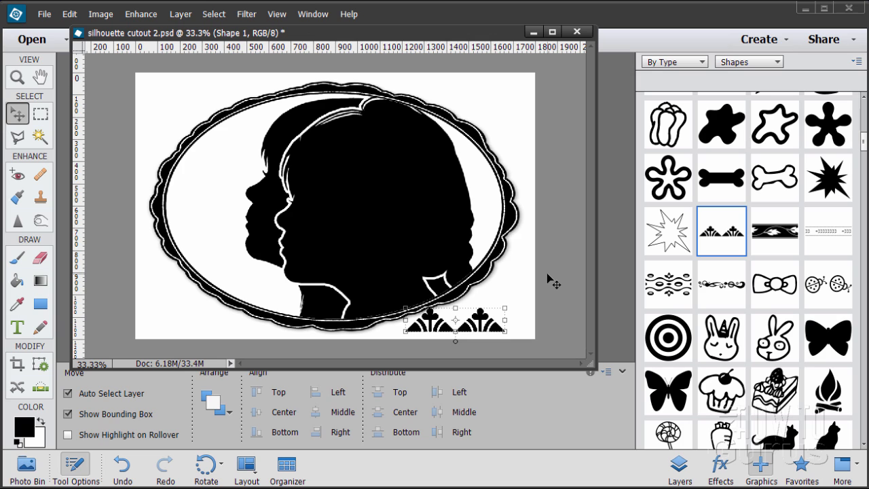
{"action": "key", "text": "shift+Right"}
{"action": "key", "text": "shift+Right"}
{"action": "key", "text": "shift+Right"}
{"action": "key", "text": "shift+Right"}
{"action": "key", "text": "shift+Right"}
{"action": "key", "text": "shift+Right"}
{"action": "key", "text": "shift+Right"}
{"action": "key", "text": "shift+Right"}
{"action": "key", "text": "shift+Right"}
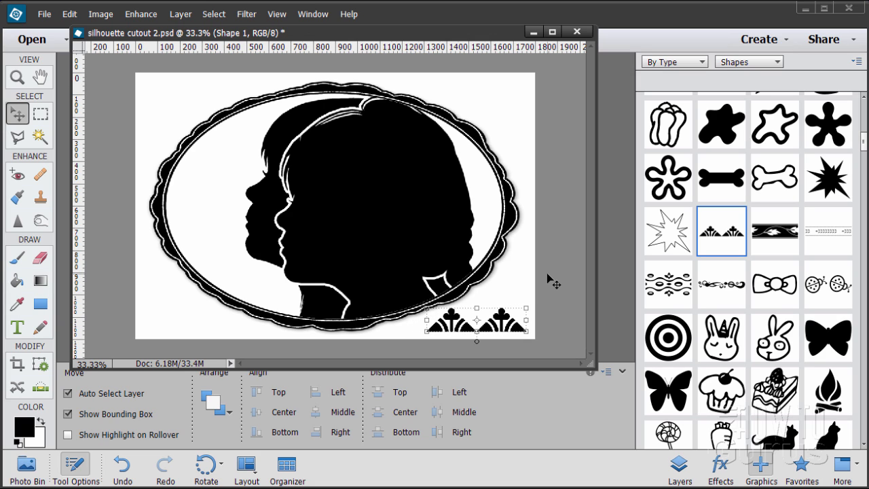
{"action": "key", "text": "Left"}
{"action": "key", "text": "Left"}
{"action": "key", "text": "Left"}
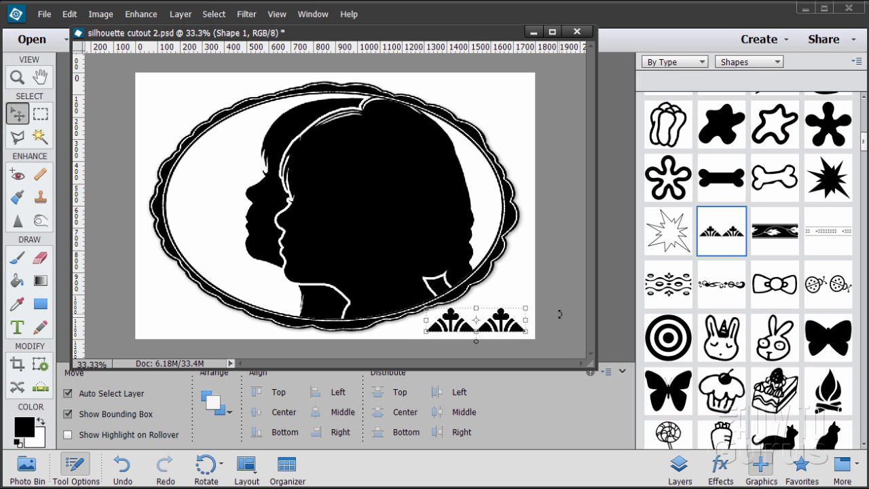
Simplify the Shape 1 layer containing the border tile
{"action": "left_click", "coordinate": [680, 467]}
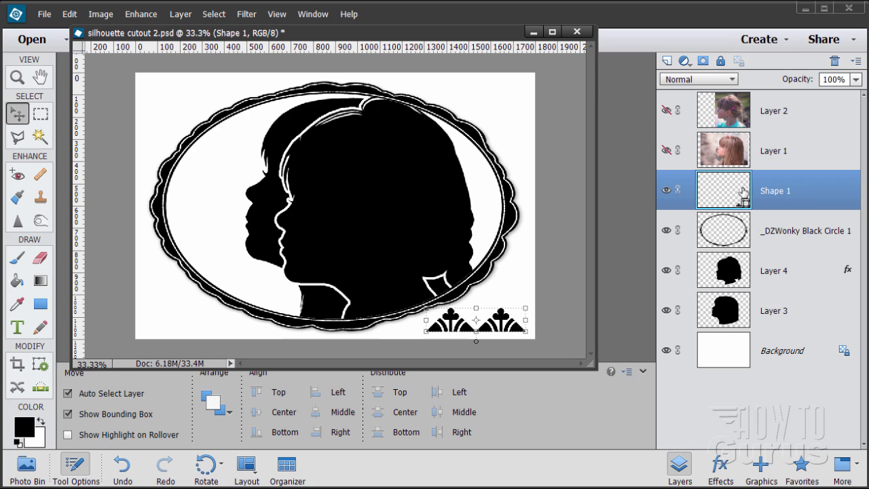
{"action": "right_click", "coordinate": [776, 197]}
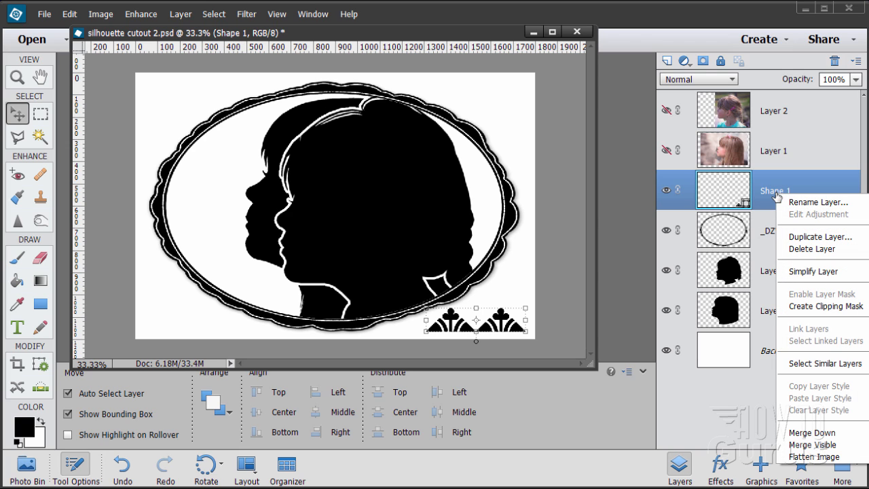
{"action": "left_click", "coordinate": [799, 271]}
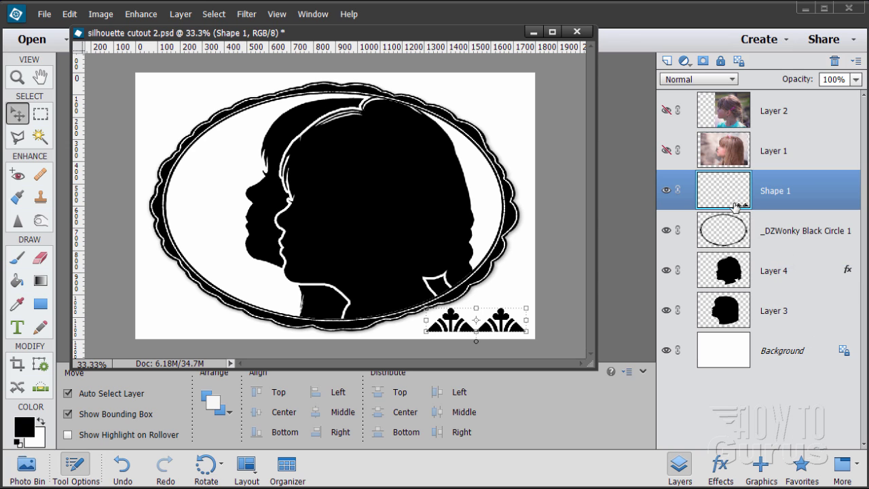
Delete the right-hand motif of the border tile on Shape 1 using a rectangular selection, then clear the selection
{"action": "left_click", "coordinate": [42, 114]}
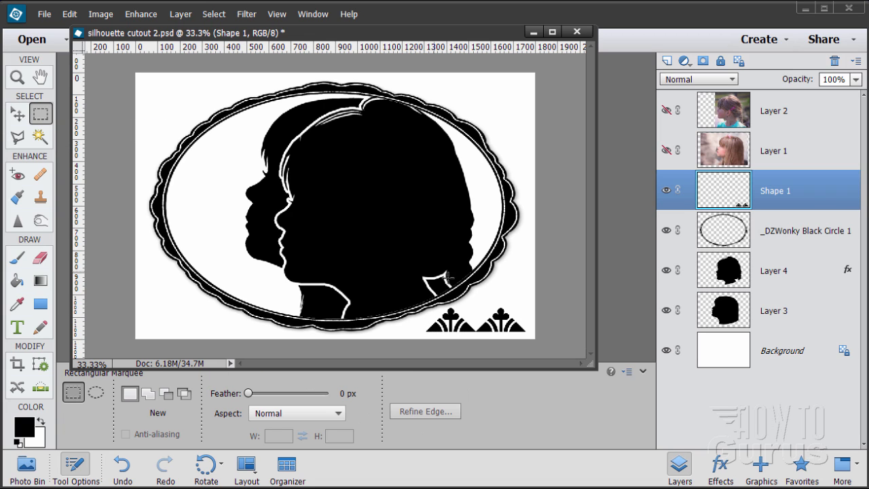
{"action": "left_click_drag", "start_coordinate": [543, 293], "coordinate": [475, 360]}
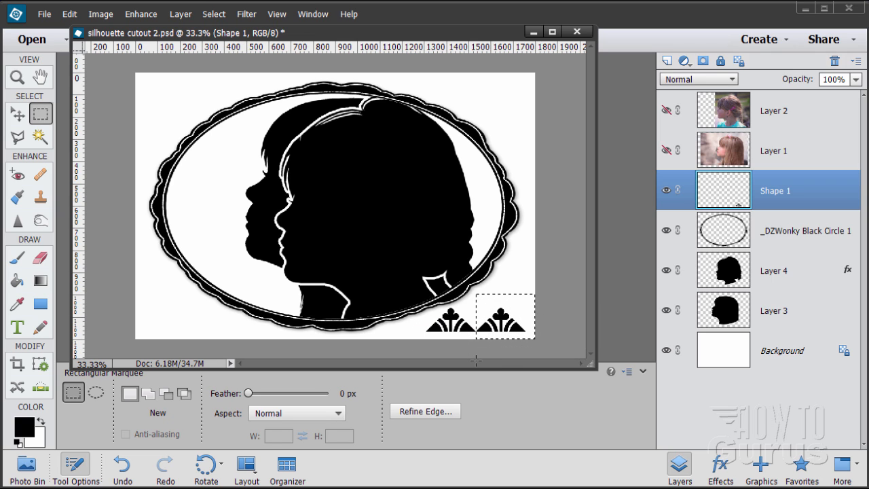
{"action": "key", "text": "Delete"}
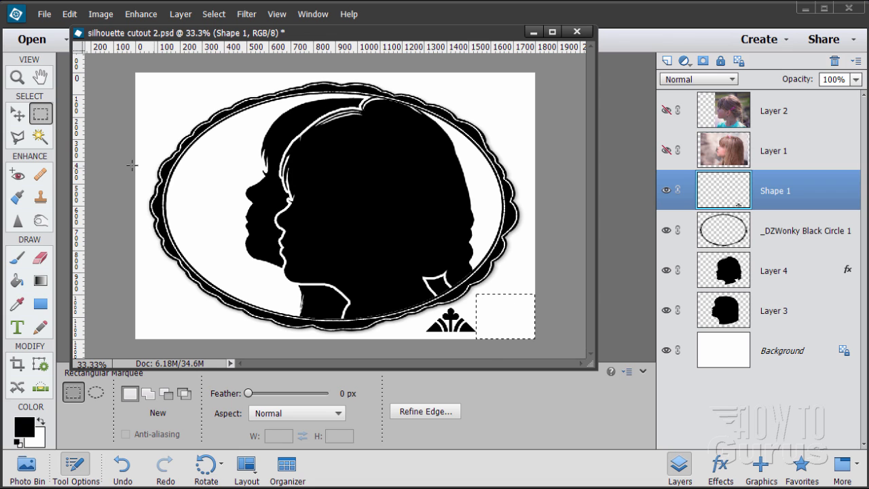
{"action": "left_click", "coordinate": [212, 15]}
{"action": "left_click", "coordinate": [228, 39]}
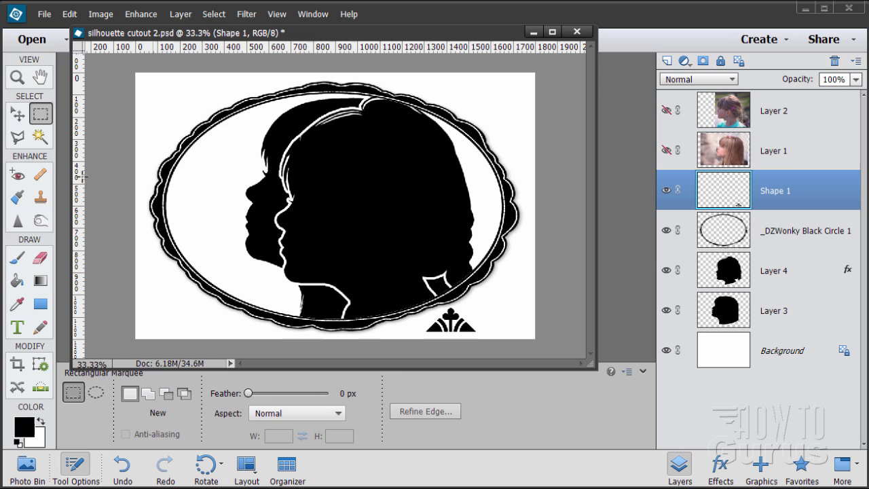
Move the remaining border motif horizontally to the right, toward the image's lower-right corner
{"action": "left_click", "coordinate": [20, 119]}
{"action": "key", "text": "shift+Right"}
{"action": "key", "text": "shift+Right"}
{"action": "key", "text": "shift+Right"}
{"action": "key", "text": "shift+Right"}
{"action": "key", "text": "shift+Right"}
{"action": "key", "text": "shift+Right"}
{"action": "key", "text": "shift+Right"}
{"action": "key", "text": "shift+Right"}
{"action": "key", "text": "shift+Right"}
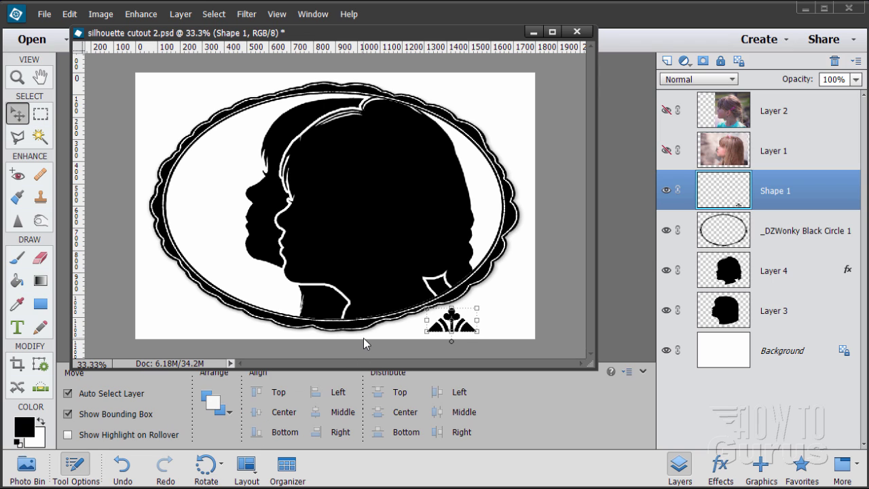
{"action": "key", "text": "shift+Right"}
{"action": "key", "text": "shift+Right"}
{"action": "key", "text": "shift+Right"}
{"action": "key", "text": "shift+Right"}
{"action": "key", "text": "shift+Right"}
{"action": "key", "text": "shift+Right"}
{"action": "key", "text": "shift+Right"}
{"action": "key", "text": "shift+Right"}
{"action": "key", "text": "shift+Right"}
{"action": "key", "text": "shift+Right"}
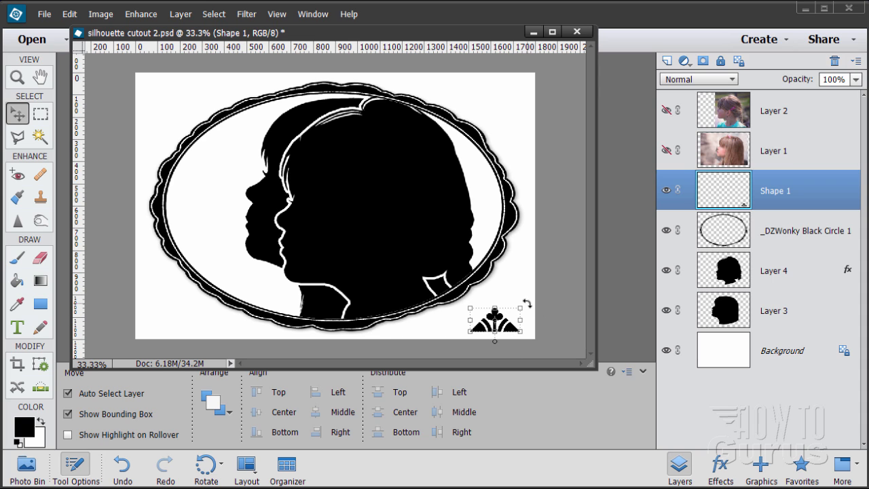
Rotate the motif about 135 degrees clockwise so it points into the lower-right corner, and shift it right toward the image edge
{"action": "left_click_drag", "start_coordinate": [527, 304], "coordinate": [480, 365]}
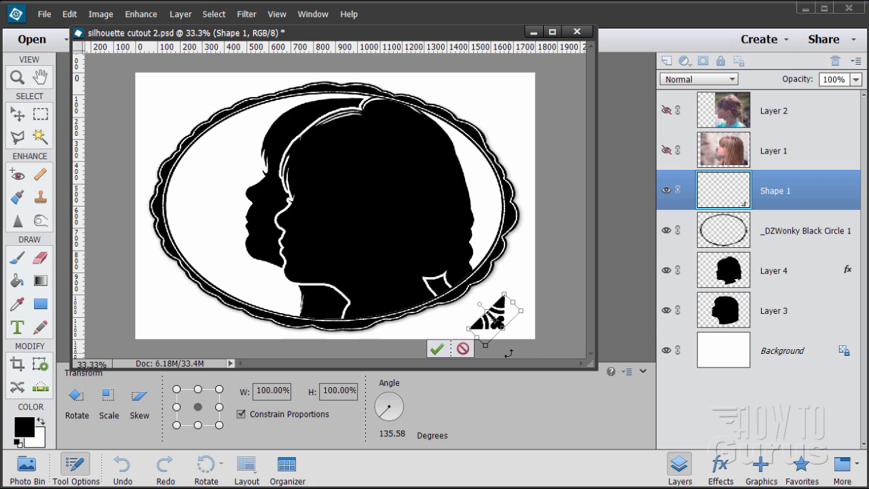
{"action": "left_click", "coordinate": [435, 349]}
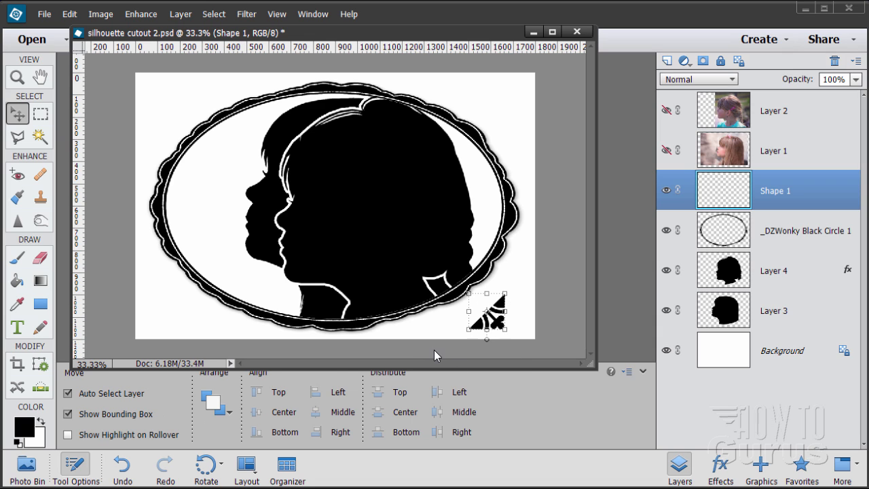
{"action": "key", "text": "shift+Right"}
{"action": "key", "text": "shift+Right"}
{"action": "key", "text": "shift+Right"}
{"action": "key", "text": "shift+Right"}
{"action": "key", "text": "shift+Right"}
{"action": "key", "text": "shift+Right"}
{"action": "key", "text": "shift+Right"}
{"action": "key", "text": "shift+Right"}
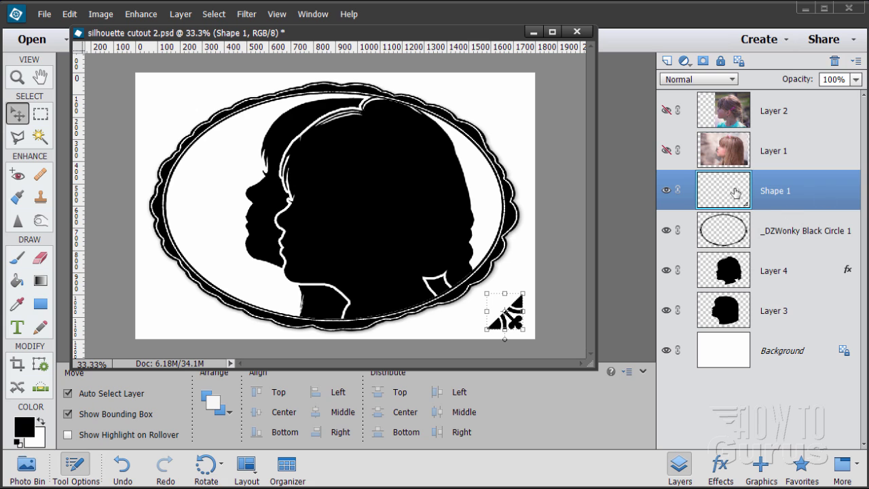
Duplicate the Shape 1 layer and move the copy straight up into the image's upper-right corner
{"action": "left_click_drag", "start_coordinate": [716, 195], "coordinate": [668, 60]}
{"action": "key", "text": "shift+Up"}
{"action": "key", "text": "shift+Up"}
{"action": "key", "text": "shift+Up"}
{"action": "key", "text": "shift+Up"}
{"action": "key", "text": "shift+Up"}
{"action": "key", "text": "shift+Up"}
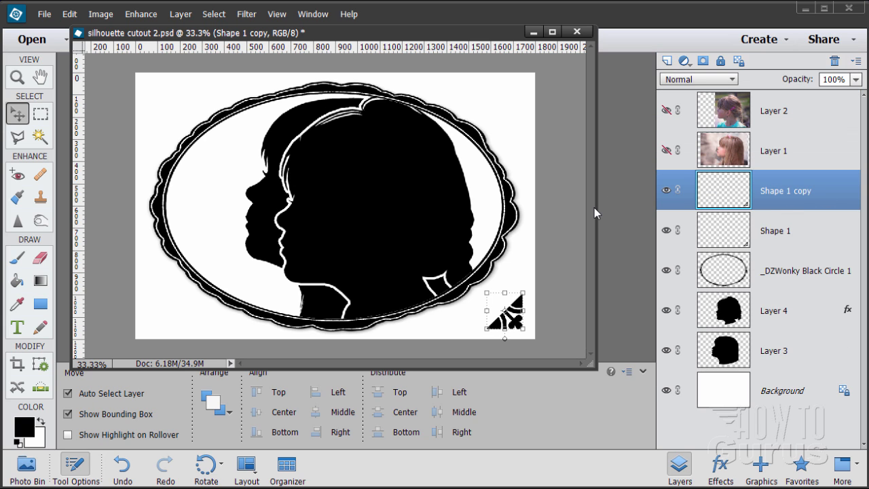
{"action": "key", "text": "shift+Up"}
{"action": "key", "text": "shift+Up"}
{"action": "key", "text": "shift+Up"}
{"action": "key", "text": "shift+Up"}
{"action": "key", "text": "shift+Up"}
{"action": "key", "text": "shift+Up"}
{"action": "key", "text": "shift+Up"}
{"action": "key", "text": "shift+Up"}
{"action": "key", "text": "shift+Up"}
{"action": "key", "text": "shift+Up"}
{"action": "key", "text": "shift+Up"}
{"action": "key", "text": "shift+Up"}
{"action": "key", "text": "shift+Up"}
{"action": "key", "text": "shift+Up"}
{"action": "key", "text": "shift+Up"}
{"action": "key", "text": "shift+Up"}
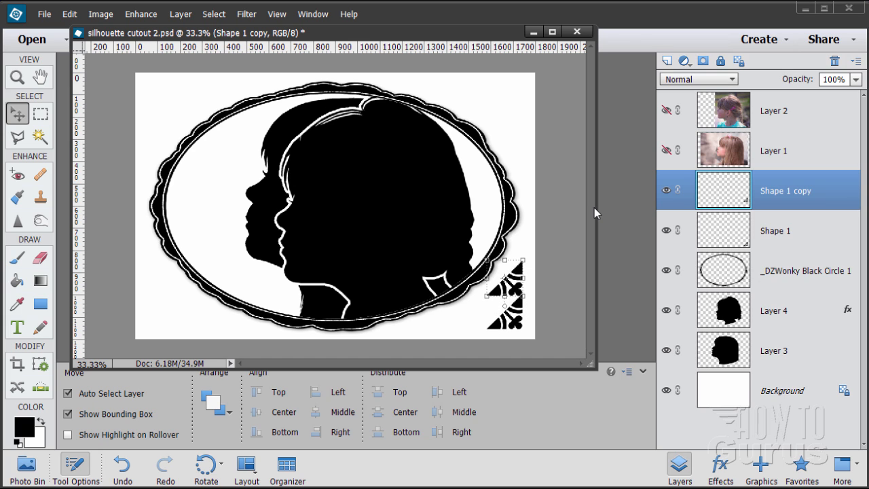
{"action": "key", "text": "shift+Up"}
{"action": "key", "text": "shift+Up"}
{"action": "key", "text": "shift+Up"}
{"action": "key", "text": "shift+Up"}
{"action": "key", "text": "shift+Up"}
{"action": "key", "text": "shift+Up"}
{"action": "key", "text": "shift+Up"}
{"action": "key", "text": "shift+Up"}
{"action": "key", "text": "shift+Up"}
{"action": "key", "text": "shift+Up"}
{"action": "key", "text": "shift+Up"}
{"action": "key", "text": "shift+Up"}
{"action": "key", "text": "shift+Up"}
{"action": "key", "text": "shift+Up"}
{"action": "key", "text": "shift+Up"}
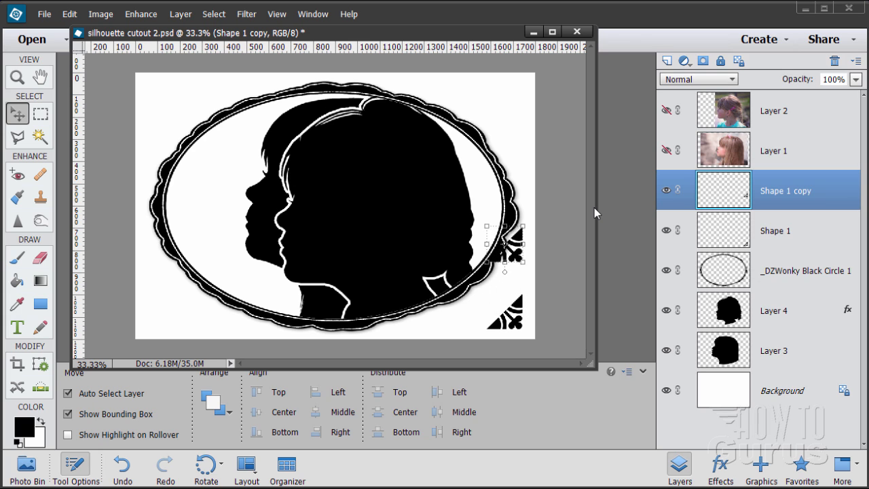
{"action": "key", "text": "shift+Up"}
{"action": "key", "text": "shift+Up"}
{"action": "key", "text": "shift+Up"}
{"action": "key", "text": "shift+Up"}
{"action": "key", "text": "shift+Up"}
{"action": "key", "text": "shift+Up"}
{"action": "key", "text": "shift+Up"}
{"action": "key", "text": "shift+Up"}
{"action": "key", "text": "shift+Up"}
{"action": "key", "text": "shift+Up"}
{"action": "key", "text": "shift+Up"}
{"action": "key", "text": "shift+Up"}
{"action": "key", "text": "shift+Up"}
{"action": "key", "text": "shift+Up"}
{"action": "key", "text": "shift+Up"}
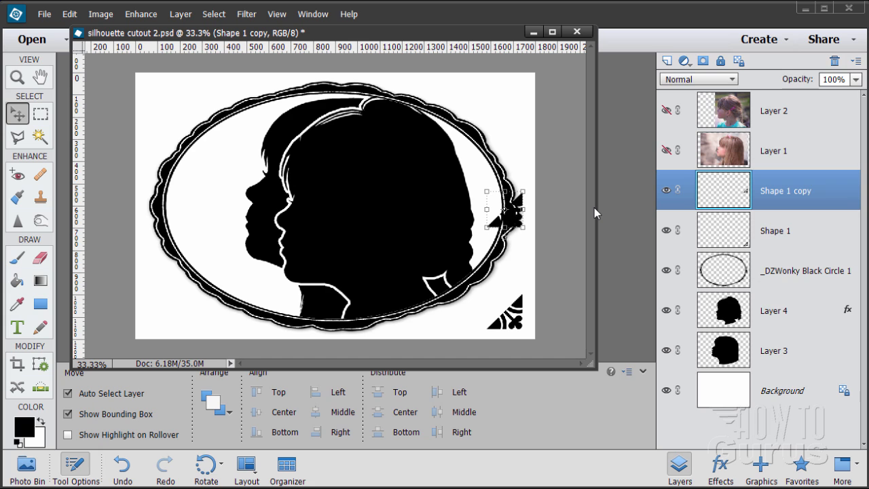
{"action": "key", "text": "shift+Up"}
{"action": "key", "text": "shift+Up"}
{"action": "key", "text": "shift+Up"}
{"action": "key", "text": "shift+Up"}
{"action": "key", "text": "shift+Up"}
{"action": "key", "text": "shift+Up"}
{"action": "key", "text": "shift+Up"}
{"action": "key", "text": "shift+Up"}
{"action": "key", "text": "shift+Up"}
{"action": "key", "text": "shift+Up"}
{"action": "key", "text": "shift+Up"}
{"action": "key", "text": "shift+Up"}
{"action": "key", "text": "shift+Up"}
{"action": "key", "text": "shift+Up"}
{"action": "key", "text": "shift+Up"}
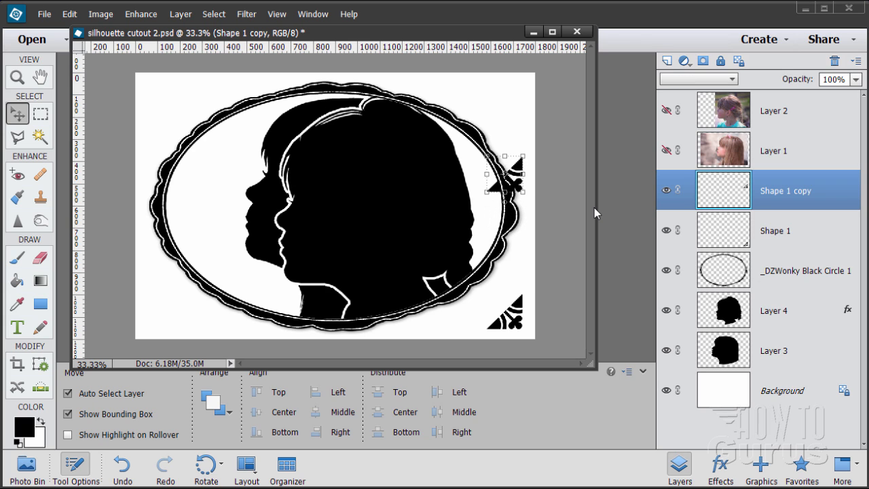
{"action": "key", "text": "shift+Up"}
{"action": "key", "text": "shift+Up"}
{"action": "key", "text": "shift+Up"}
{"action": "key", "text": "shift+Up"}
{"action": "key", "text": "shift+Up"}
{"action": "key", "text": "shift+Up"}
{"action": "key", "text": "shift+Up"}
{"action": "key", "text": "shift+Up"}
{"action": "key", "text": "shift+Up"}
{"action": "key", "text": "shift+Up"}
{"action": "key", "text": "shift+Up"}
{"action": "key", "text": "shift+Up"}
{"action": "key", "text": "shift+Up"}
{"action": "key", "text": "shift+Up"}
{"action": "key", "text": "shift+Up"}
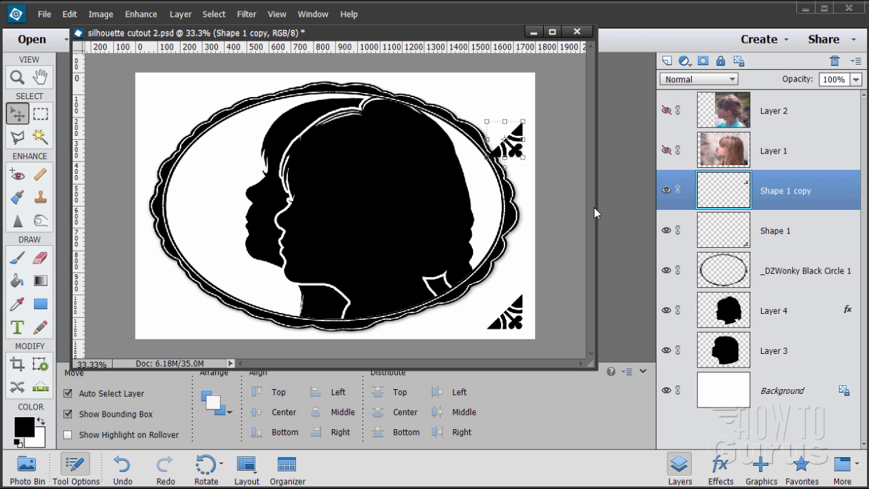
{"action": "key", "text": "shift+Up"}
{"action": "key", "text": "shift+Up"}
{"action": "key", "text": "shift+Up"}
{"action": "key", "text": "shift+Up"}
{"action": "key", "text": "shift+Up"}
{"action": "key", "text": "shift+Up"}
{"action": "key", "text": "shift+Up"}
{"action": "key", "text": "shift+Up"}
{"action": "key", "text": "shift+Up"}
{"action": "key", "text": "shift+Up"}
{"action": "key", "text": "shift+Up"}
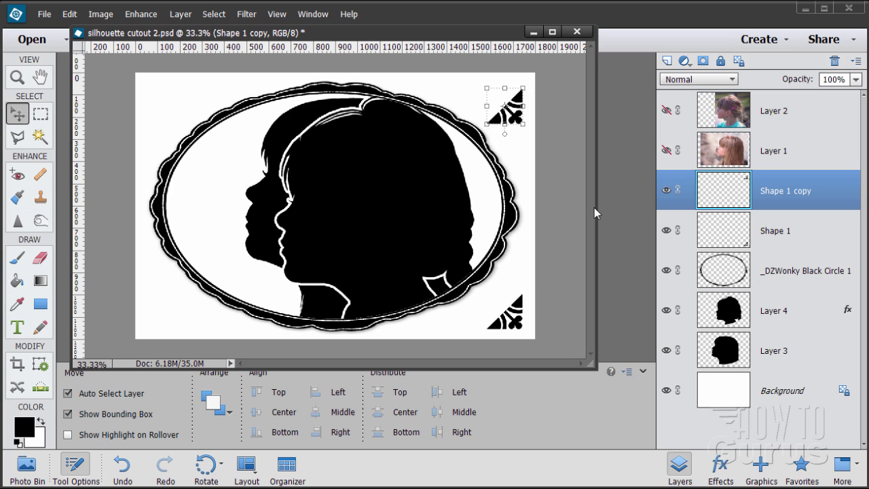
Rotate the Shape 1 copy layer 90° left to fit the upper-right corner and nudge it slightly down
{"action": "left_click", "coordinate": [100, 15]}
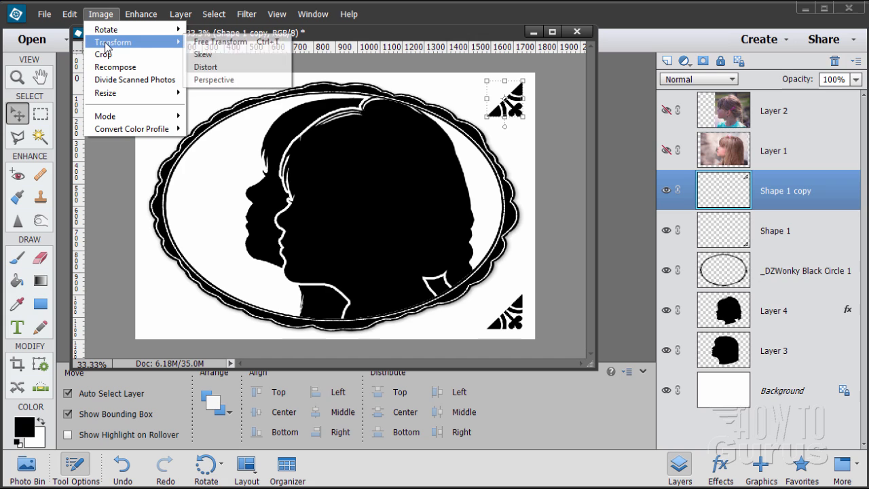
{"action": "mouse_move", "coordinate": [112, 30]}
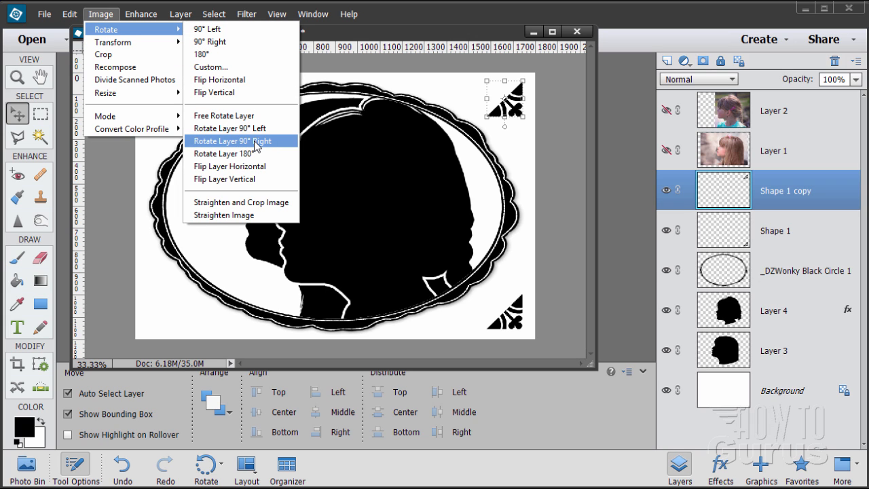
{"action": "left_click", "coordinate": [264, 133]}
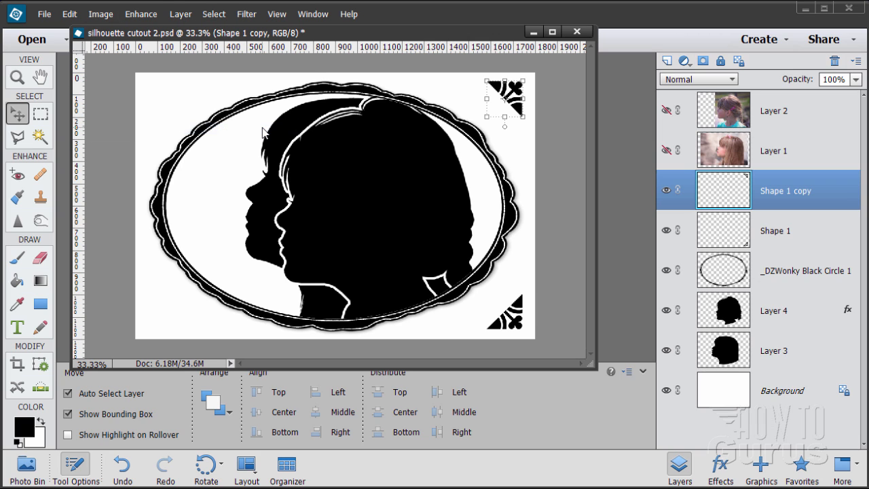
{"action": "key", "text": "Down"}
{"action": "key", "text": "Down"}
{"action": "key", "text": "Down"}
{"action": "key", "text": "Down"}
{"action": "key", "text": "Down"}
{"action": "key", "text": "Down"}
{"action": "key", "text": "Down"}
{"action": "key", "text": "Down"}
{"action": "key", "text": "Down"}
{"action": "key", "text": "Down"}
{"action": "key", "text": "Down"}
{"action": "key", "text": "Down"}
{"action": "key", "text": "Down"}
{"action": "key", "text": "Down"}
{"action": "key", "text": "Down"}
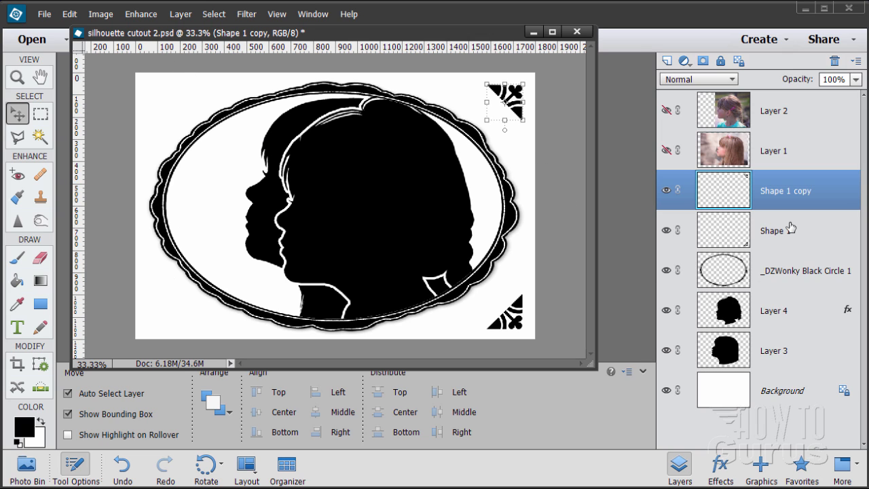
Duplicate the Shape 1 and Shape 1 copy layers together and move the duplicates straight left into the image's upper-left and lower-left corners
{"action": "left_click", "coordinate": [812, 234], "text": "ctrl"}
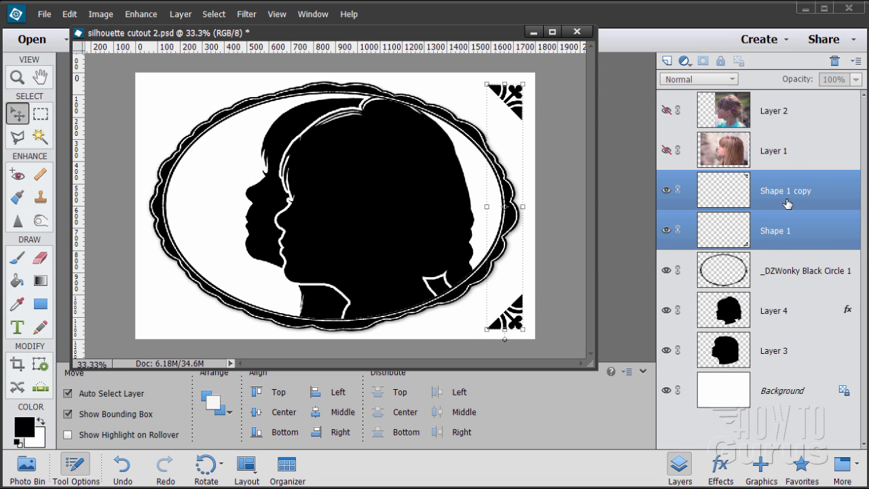
{"action": "left_click_drag", "start_coordinate": [731, 190], "coordinate": [667, 61]}
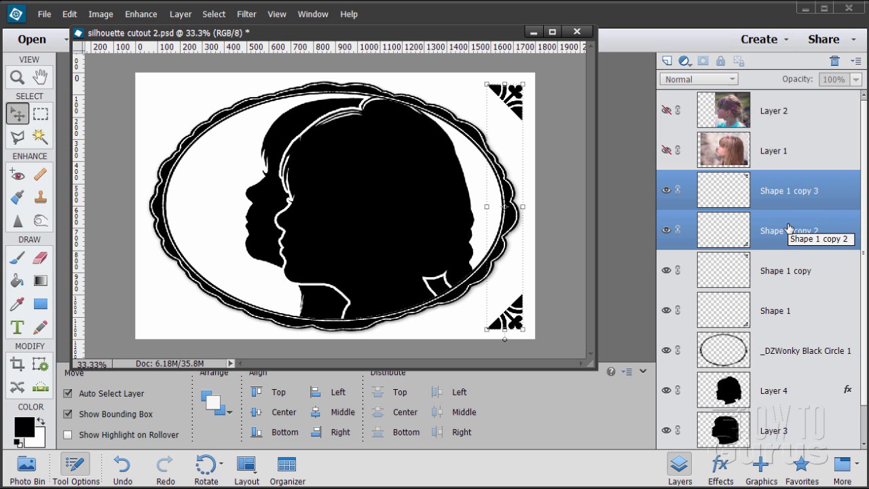
{"action": "key", "text": "shift+Left"}
{"action": "key", "text": "shift+Left"}
{"action": "key", "text": "shift+Left"}
{"action": "key", "text": "shift+Left"}
{"action": "key", "text": "shift+Left"}
{"action": "key", "text": "shift+Left"}
{"action": "key", "text": "shift+Left"}
{"action": "key", "text": "shift+Left"}
{"action": "key", "text": "shift+Left"}
{"action": "key", "text": "shift+Left"}
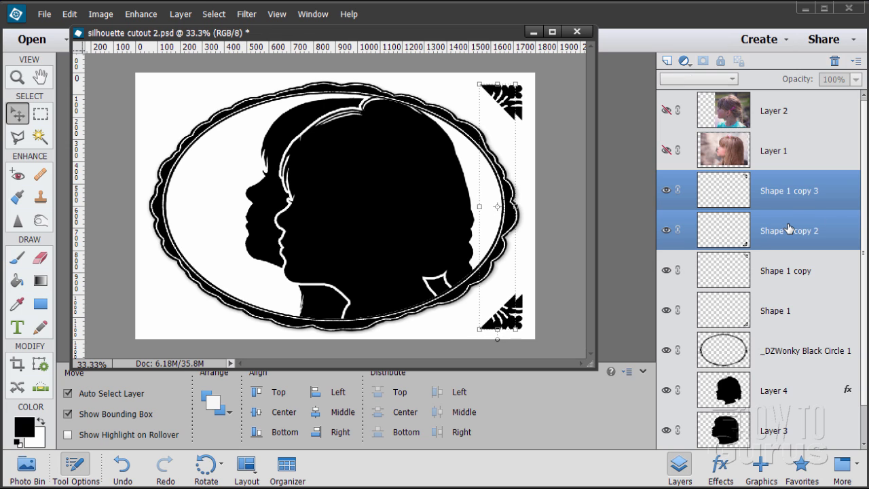
{"action": "key", "text": "shift+Left"}
{"action": "key", "text": "shift+Left"}
{"action": "key", "text": "shift+Left"}
{"action": "key", "text": "shift+Left"}
{"action": "key", "text": "shift+Left"}
{"action": "key", "text": "shift+Left"}
{"action": "key", "text": "shift+Left"}
{"action": "key", "text": "shift+Left"}
{"action": "key", "text": "shift+Left"}
{"action": "key", "text": "shift+Left"}
{"action": "key", "text": "shift+Left"}
{"action": "key", "text": "shift+Left"}
{"action": "key", "text": "shift+Left"}
{"action": "key", "text": "shift+Left"}
{"action": "key", "text": "shift+Left"}
{"action": "key", "text": "shift+Left"}
{"action": "key", "text": "shift+Left"}
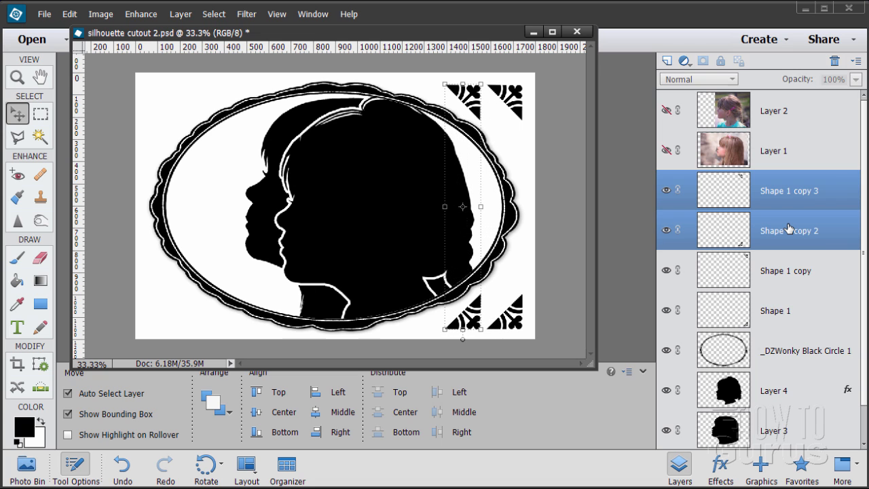
{"action": "key", "text": "shift+Left"}
{"action": "key", "text": "shift+Left"}
{"action": "key", "text": "shift+Left"}
{"action": "key", "text": "shift+Left"}
{"action": "key", "text": "shift+Left"}
{"action": "key", "text": "shift+Left"}
{"action": "key", "text": "shift+Left"}
{"action": "key", "text": "shift+Left"}
{"action": "key", "text": "shift+Left"}
{"action": "key", "text": "shift+Left"}
{"action": "key", "text": "shift+Left"}
{"action": "key", "text": "shift+Left"}
{"action": "key", "text": "shift+Left"}
{"action": "key", "text": "shift+Left"}
{"action": "key", "text": "shift+Left"}
{"action": "key", "text": "shift+Left"}
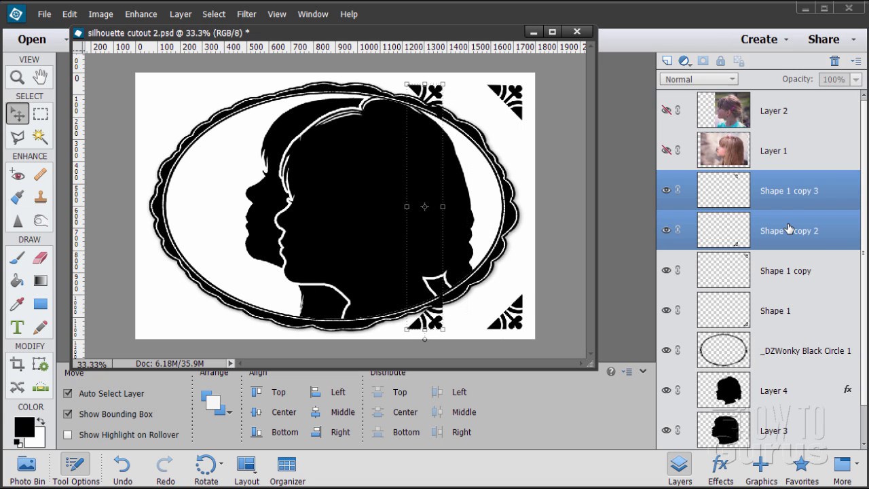
{"action": "key", "text": "shift+Left"}
{"action": "key", "text": "shift+Left"}
{"action": "key", "text": "shift+Left"}
{"action": "key", "text": "shift+Left"}
{"action": "key", "text": "shift+Left"}
{"action": "key", "text": "shift+Left"}
{"action": "key", "text": "shift+Left"}
{"action": "key", "text": "shift+Left"}
{"action": "key", "text": "shift+Left"}
{"action": "key", "text": "shift+Left"}
{"action": "key", "text": "shift+Left"}
{"action": "key", "text": "shift+Left"}
{"action": "key", "text": "shift+Left"}
{"action": "key", "text": "shift+Left"}
{"action": "key", "text": "shift+Left"}
{"action": "key", "text": "shift+Left"}
{"action": "key", "text": "shift+Left"}
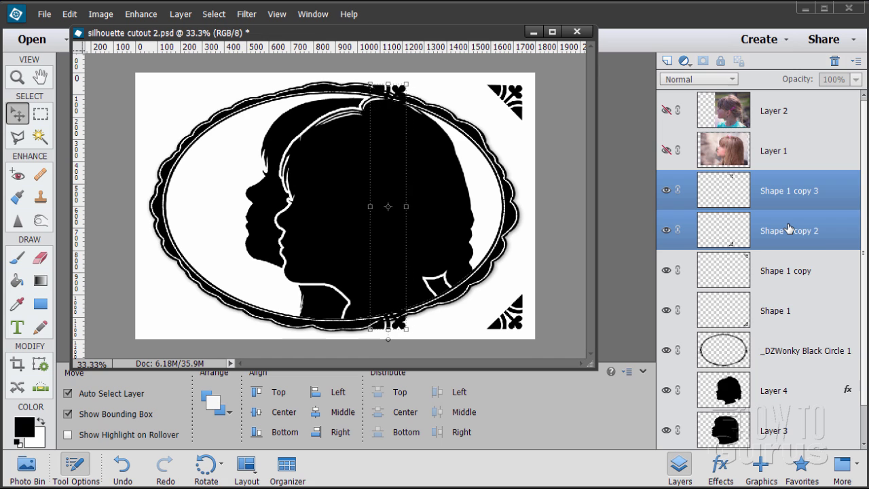
{"action": "key", "text": "shift+Left"}
{"action": "key", "text": "shift+Left"}
{"action": "key", "text": "shift+Left"}
{"action": "key", "text": "shift+Left"}
{"action": "key", "text": "shift+Left"}
{"action": "key", "text": "shift+Left"}
{"action": "key", "text": "shift+Left"}
{"action": "key", "text": "shift+Left"}
{"action": "key", "text": "shift+Left"}
{"action": "key", "text": "shift+Left"}
{"action": "key", "text": "shift+Left"}
{"action": "key", "text": "shift+Left"}
{"action": "key", "text": "shift+Left"}
{"action": "key", "text": "shift+Left"}
{"action": "key", "text": "shift+Left"}
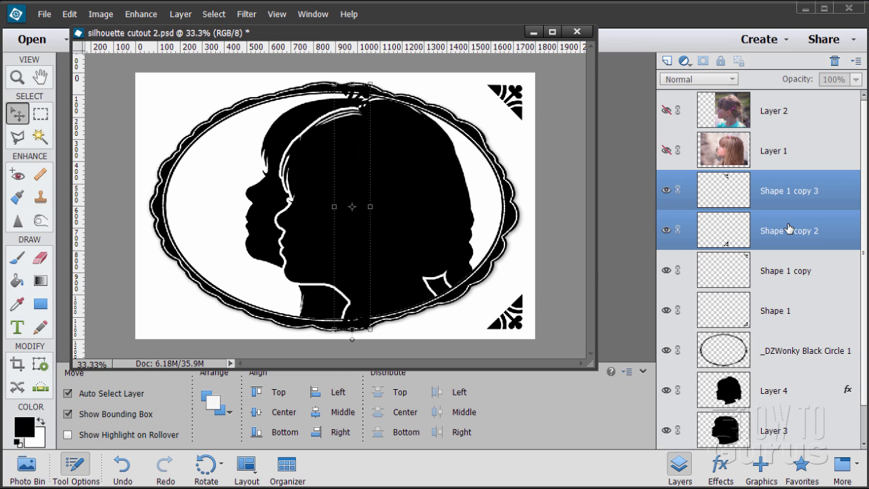
{"action": "key", "text": "shift+Left"}
{"action": "key", "text": "shift+Left"}
{"action": "key", "text": "shift+Left"}
{"action": "key", "text": "shift+Left"}
{"action": "key", "text": "shift+Left"}
{"action": "key", "text": "shift+Left"}
{"action": "key", "text": "shift+Left"}
{"action": "key", "text": "shift+Left"}
{"action": "key", "text": "shift+Left"}
{"action": "key", "text": "shift+Left"}
{"action": "key", "text": "shift+Left"}
{"action": "key", "text": "shift+Left"}
{"action": "key", "text": "shift+Left"}
{"action": "key", "text": "shift+Left"}
{"action": "key", "text": "shift+Left"}
{"action": "key", "text": "shift+Left"}
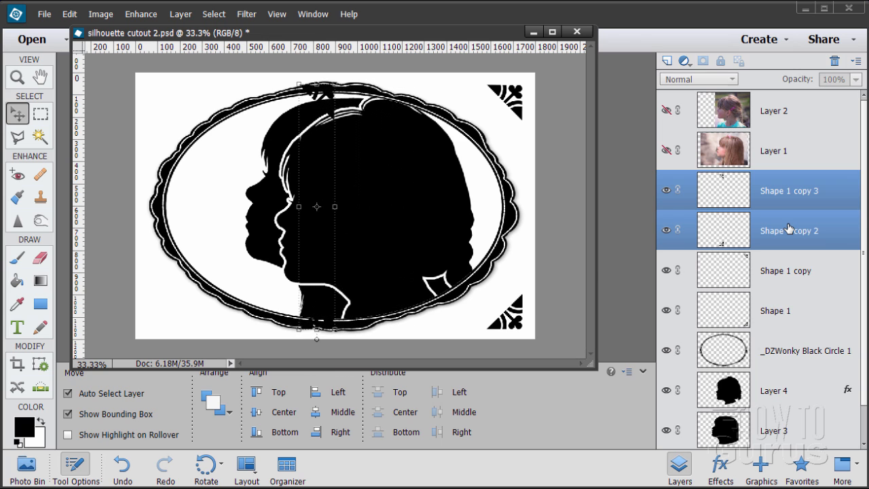
{"action": "key", "text": "shift+Left"}
{"action": "key", "text": "shift+Left"}
{"action": "key", "text": "shift+Left"}
{"action": "key", "text": "shift+Left"}
{"action": "key", "text": "shift+Left"}
{"action": "key", "text": "shift+Left"}
{"action": "key", "text": "shift+Left"}
{"action": "key", "text": "shift+Left"}
{"action": "key", "text": "shift+Left"}
{"action": "key", "text": "shift+Left"}
{"action": "key", "text": "shift+Left"}
{"action": "key", "text": "shift+Left"}
{"action": "key", "text": "shift+Left"}
{"action": "key", "text": "shift+Left"}
{"action": "key", "text": "shift+Left"}
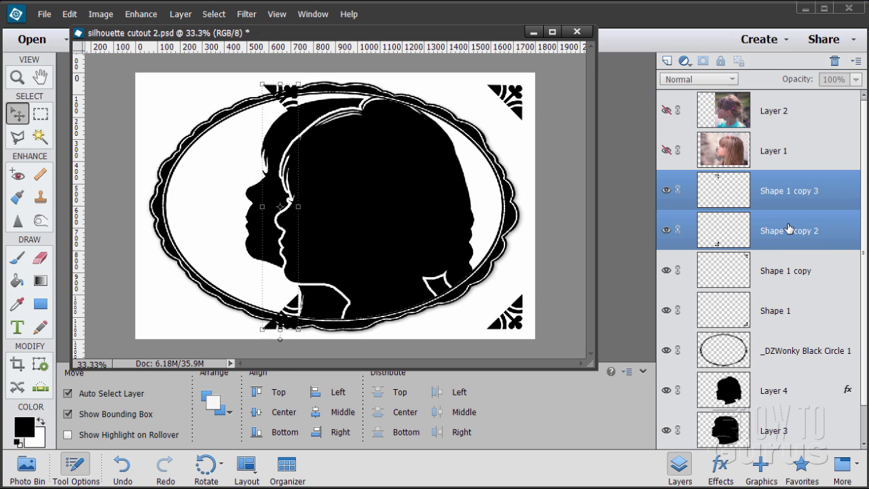
{"action": "key", "text": "shift+Left"}
{"action": "key", "text": "shift+Left"}
{"action": "key", "text": "shift+Left"}
{"action": "key", "text": "shift+Left"}
{"action": "key", "text": "shift+Left"}
{"action": "key", "text": "shift+Left"}
{"action": "key", "text": "shift+Left"}
{"action": "key", "text": "shift+Left"}
{"action": "key", "text": "shift+Left"}
{"action": "key", "text": "shift+Left"}
{"action": "key", "text": "shift+Left"}
{"action": "key", "text": "shift+Left"}
{"action": "key", "text": "shift+Left"}
{"action": "key", "text": "shift+Left"}
{"action": "key", "text": "shift+Left"}
{"action": "key", "text": "shift+Left"}
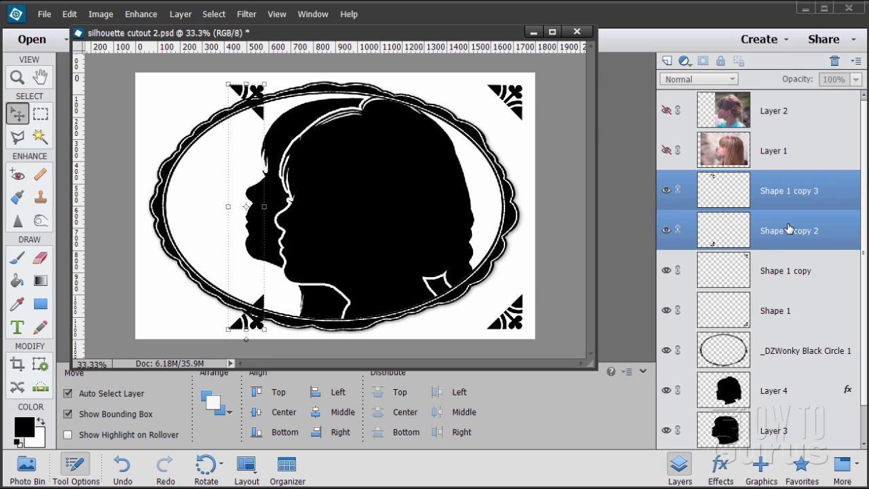
{"action": "key", "text": "shift+Left"}
{"action": "key", "text": "shift+Left"}
{"action": "key", "text": "shift+Left"}
{"action": "key", "text": "shift+Left"}
{"action": "key", "text": "shift+Left"}
{"action": "key", "text": "shift+Left"}
{"action": "key", "text": "shift+Left"}
{"action": "key", "text": "shift+Left"}
{"action": "key", "text": "shift+Left"}
{"action": "key", "text": "shift+Left"}
{"action": "key", "text": "shift+Left"}
{"action": "key", "text": "shift+Left"}
{"action": "key", "text": "shift+Left"}
{"action": "key", "text": "shift+Left"}
{"action": "key", "text": "shift+Left"}
{"action": "key", "text": "shift+Left"}
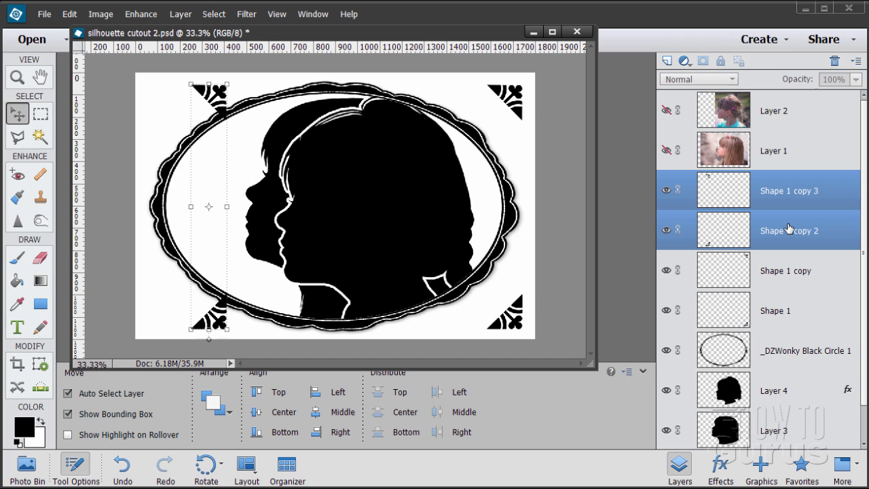
{"action": "key", "text": "shift+Left"}
{"action": "key", "text": "shift+Left"}
{"action": "key", "text": "shift+Left"}
{"action": "key", "text": "shift+Left"}
{"action": "key", "text": "shift+Left"}
{"action": "key", "text": "shift+Left"}
{"action": "key", "text": "shift+Left"}
{"action": "key", "text": "shift+Left"}
{"action": "key", "text": "shift+Left"}
{"action": "key", "text": "shift+Left"}
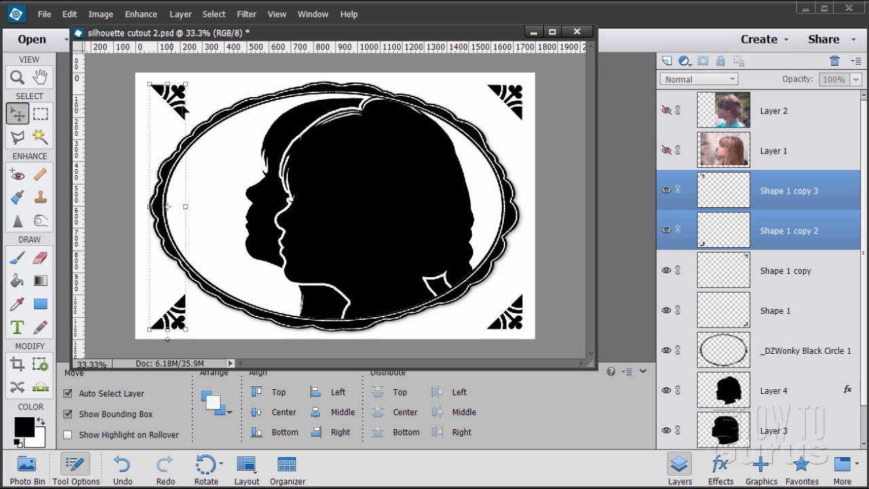
Rotate the two duplicated corner ornament layers together by 180° to fit the image's left corners
{"action": "left_click", "coordinate": [101, 14]}
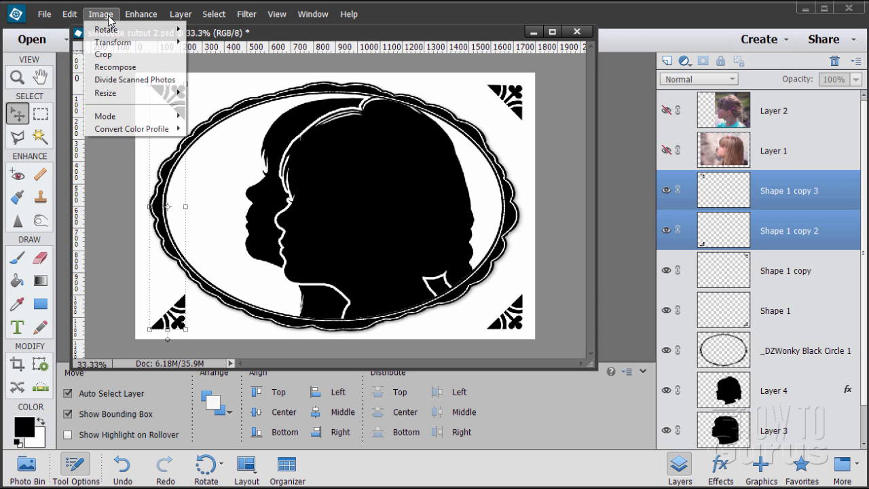
{"action": "mouse_move", "coordinate": [109, 29]}
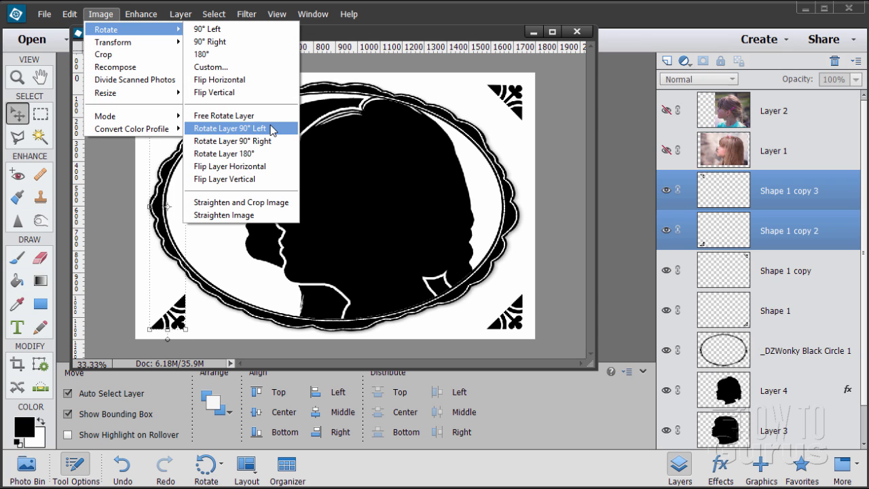
{"action": "left_click", "coordinate": [226, 156]}
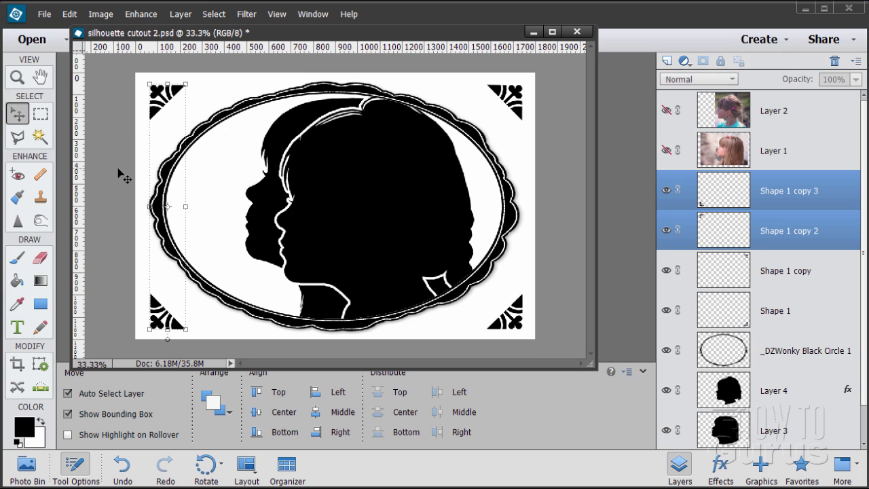
Nudge the two left corner ornaments slightly left so their margin from the image edge matches the right corners
{"action": "key", "text": "Left"}
{"action": "key", "text": "Left"}
{"action": "key", "text": "Left"}
{"action": "key", "text": "Left"}
{"action": "key", "text": "Left"}
{"action": "key", "text": "Left"}
{"action": "key", "text": "Left"}
{"action": "key", "text": "Left"}
{"action": "key", "text": "Left"}
{"action": "key", "text": "Left"}
{"action": "key", "text": "Left"}
{"action": "key", "text": "Left"}
{"action": "key", "text": "Left"}
{"action": "key", "text": "Left"}
{"action": "key", "text": "Left"}
{"action": "key", "text": "Left"}
{"action": "key", "text": "Left"}
{"action": "key", "text": "Left"}
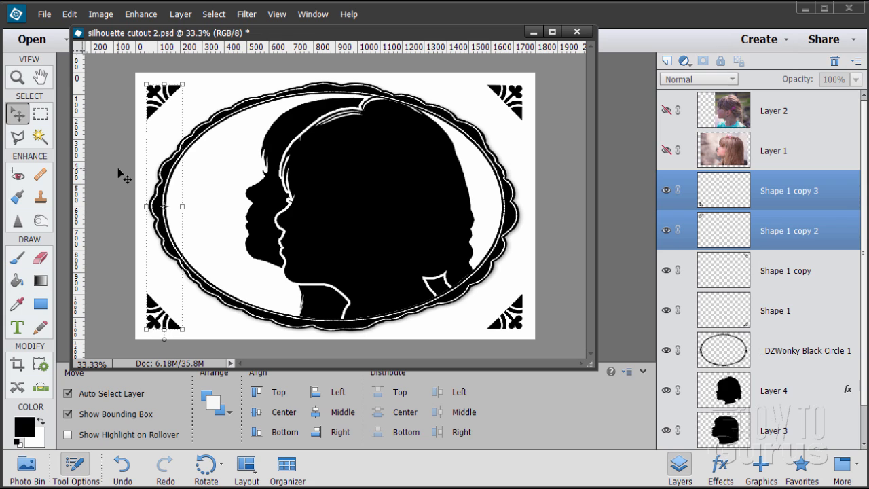
{"action": "key", "text": "Right"}
{"action": "key", "text": "Right"}
{"action": "key", "text": "Right"}
{"action": "key", "text": "Right"}
{"action": "key", "text": "Right"}
{"action": "left_click", "coordinate": [119, 170]}
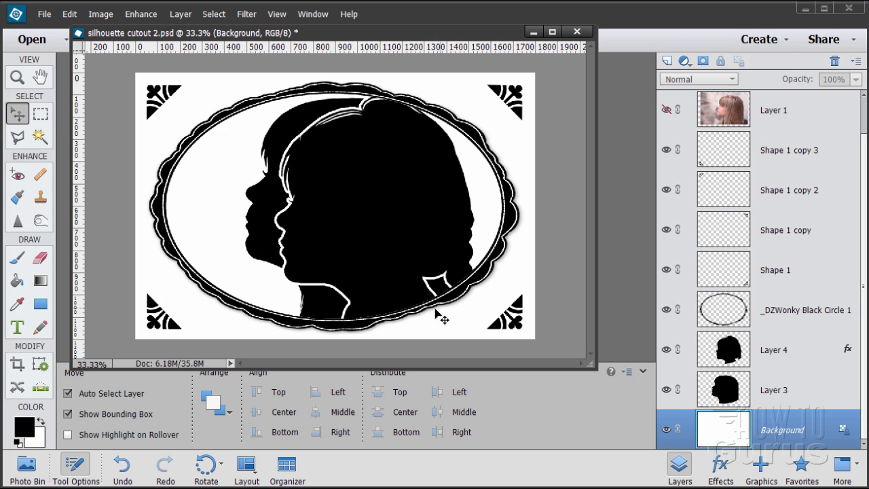
Add a new layer directly above the Background and set the foreground color to pale cream, hex fff5dd
{"action": "left_click", "coordinate": [668, 60]}
{"action": "scroll", "coordinate": [863, 401], "scroll_direction": "down", "scroll_amount": 1}
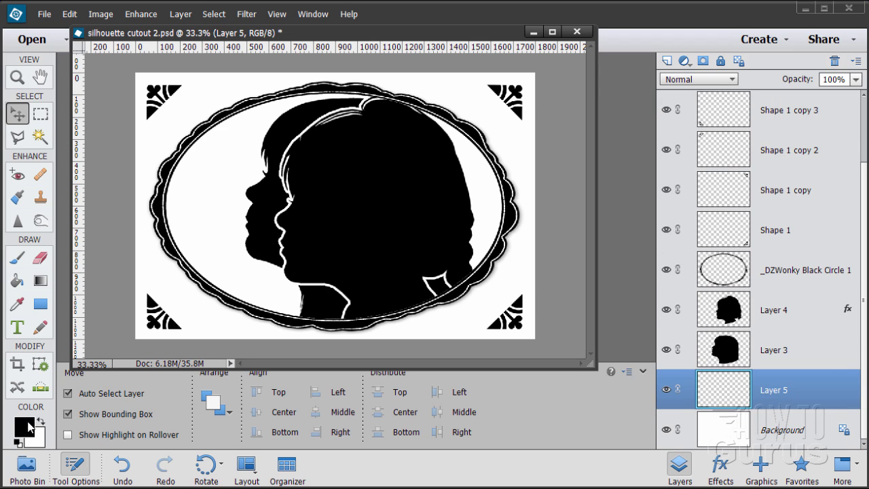
{"action": "left_click", "coordinate": [25, 429]}
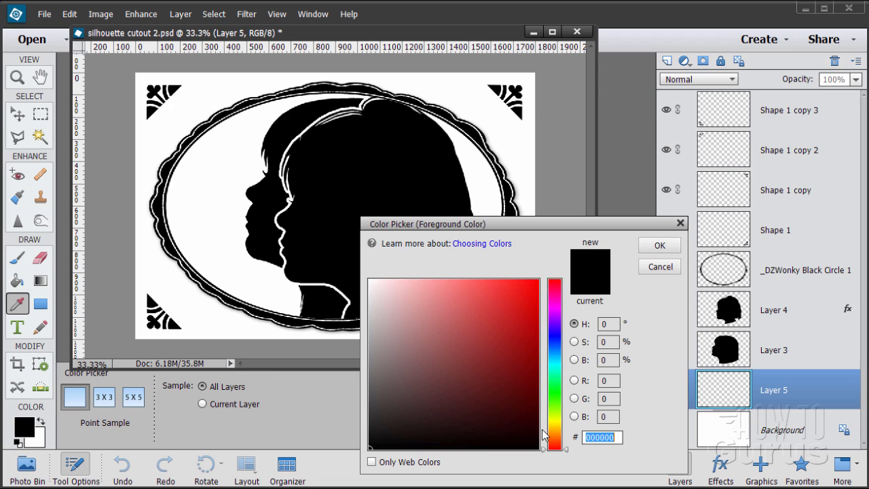
{"action": "left_click_drag", "start_coordinate": [552, 435], "coordinate": [558, 431]}
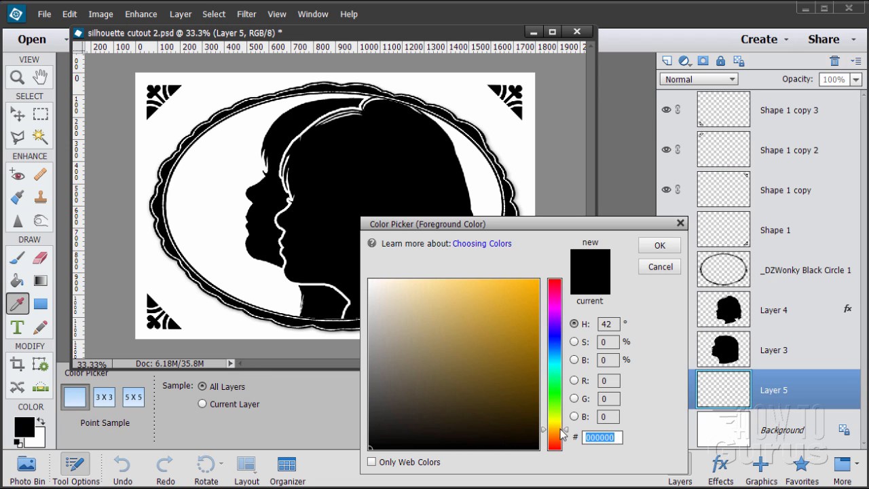
{"action": "left_click_drag", "start_coordinate": [400, 283], "coordinate": [392, 278]}
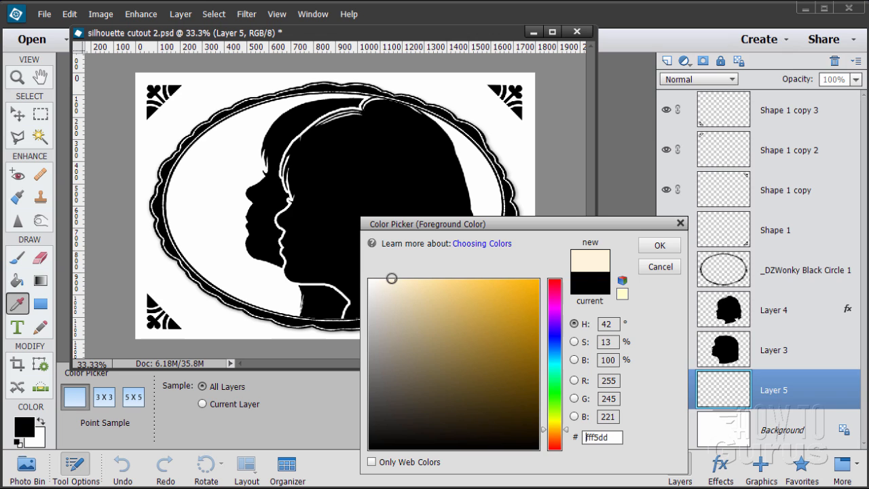
{"action": "left_click", "coordinate": [656, 246]}
{"action": "key", "text": "v"}
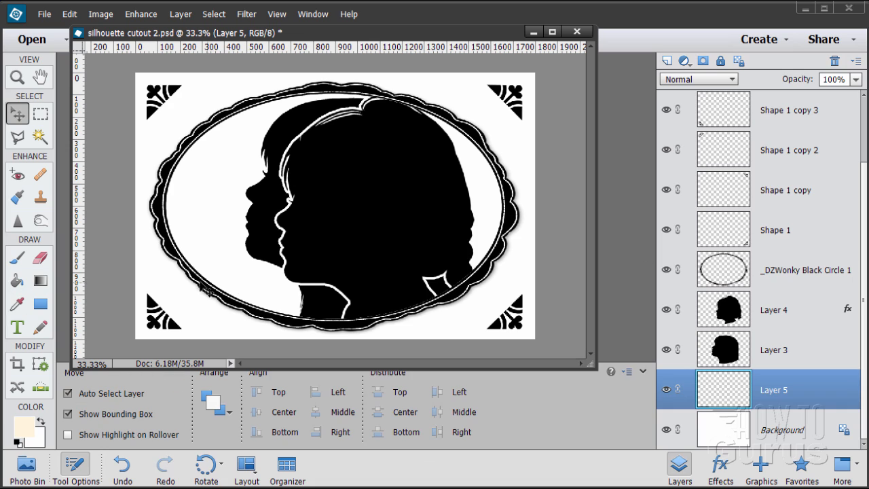
Fill the empty Layer 5 with the cream foreground color using the Paint Bucket
{"action": "left_click", "coordinate": [17, 281]}
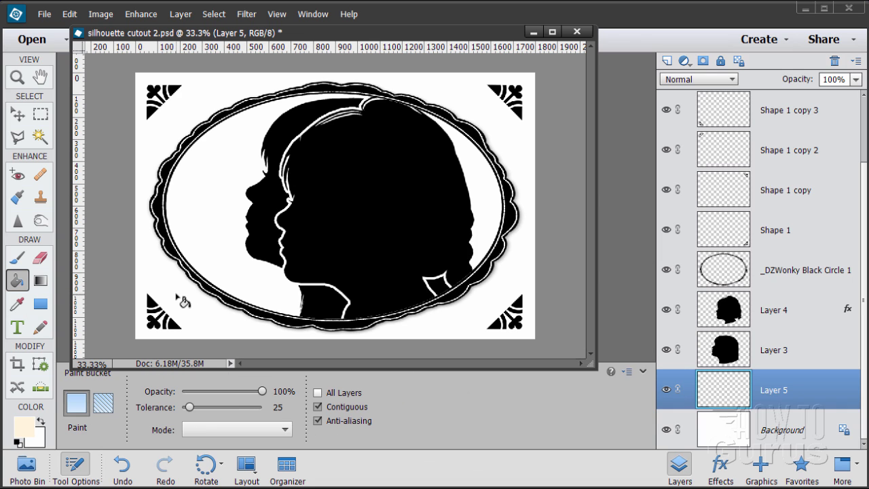
{"action": "left_click", "coordinate": [177, 295]}
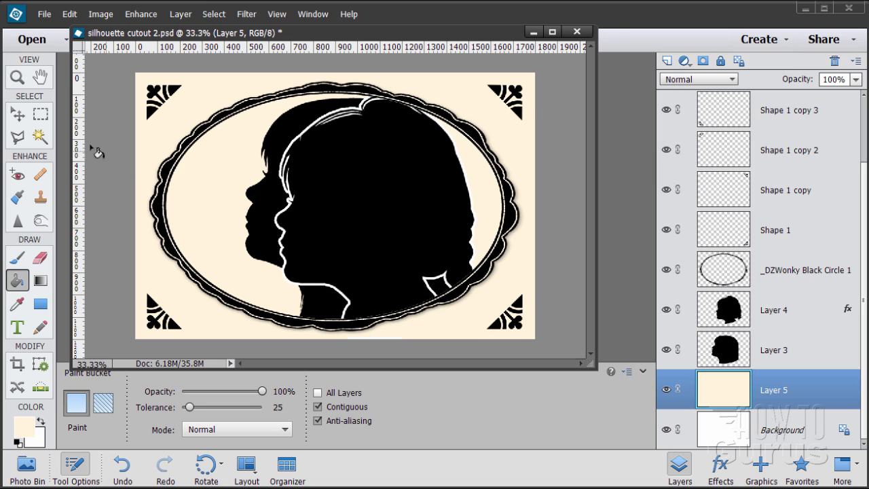
{"action": "left_click", "coordinate": [19, 116]}
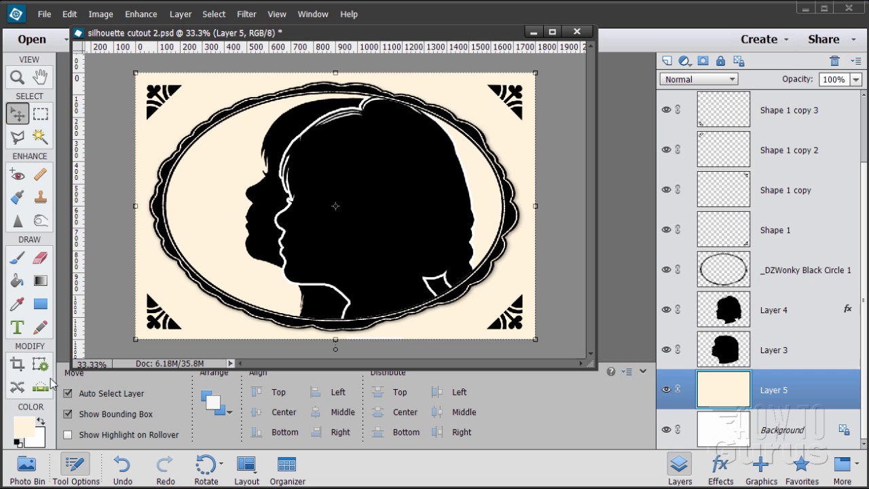
Copy the hex code fff5dd of the foreground color and leave the color itself unchanged
{"action": "left_click", "coordinate": [27, 429]}
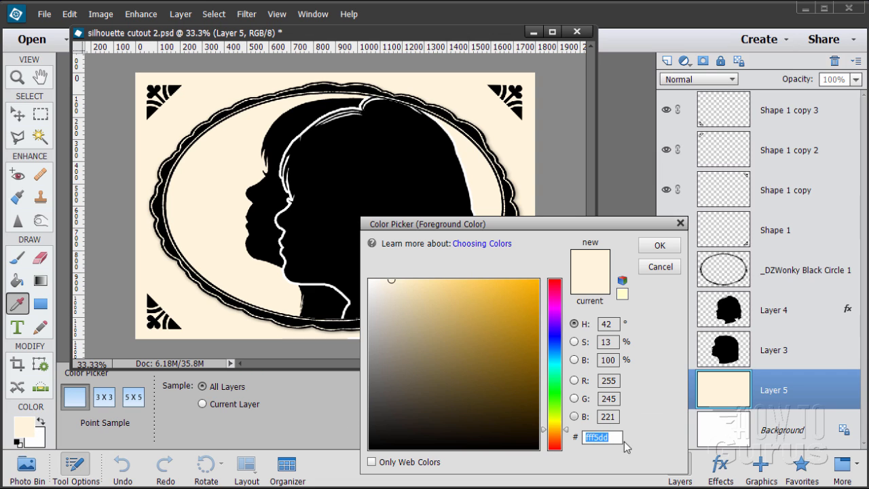
{"action": "left_click", "coordinate": [612, 436]}
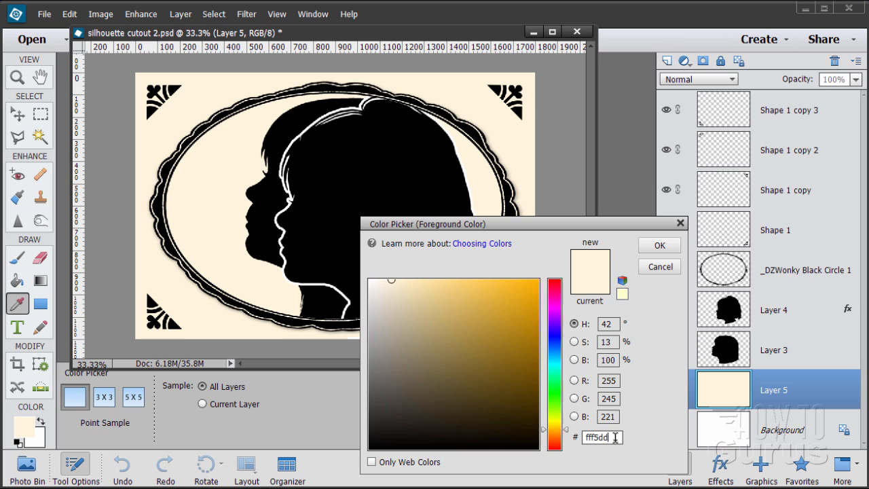
{"action": "left_click_drag", "start_coordinate": [615, 437], "coordinate": [595, 441]}
{"action": "right_click", "coordinate": [597, 437]}
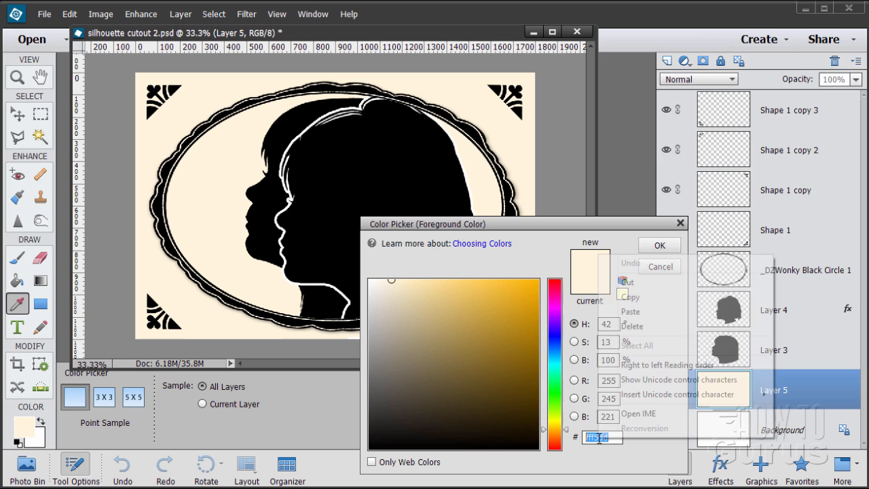
{"action": "left_click", "coordinate": [629, 299]}
{"action": "left_click", "coordinate": [641, 268]}
{"action": "key", "text": "v"}
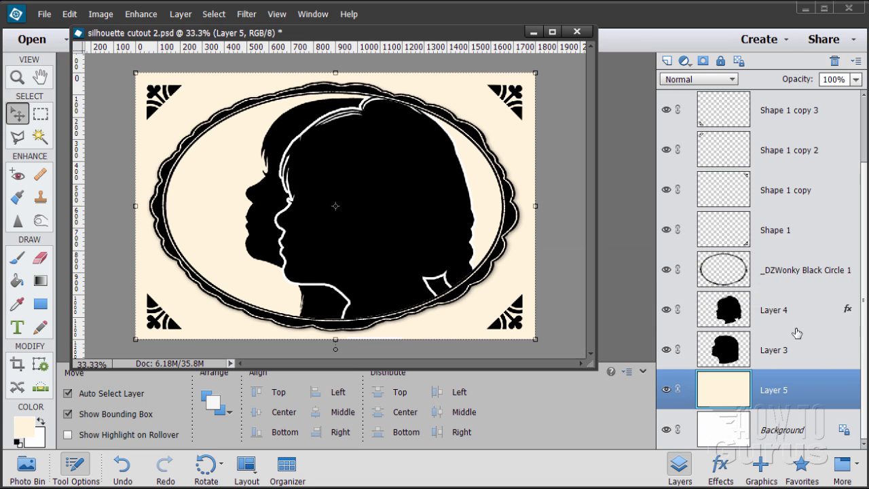
Change the stroke color in Layer 4's style to the copied cream, hex fff5dd
{"action": "left_click", "coordinate": [783, 309]}
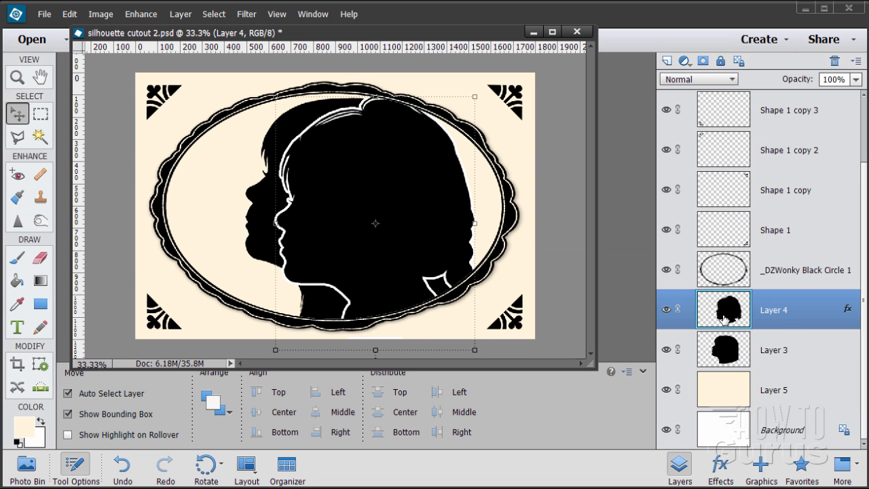
{"action": "double_click", "coordinate": [848, 311]}
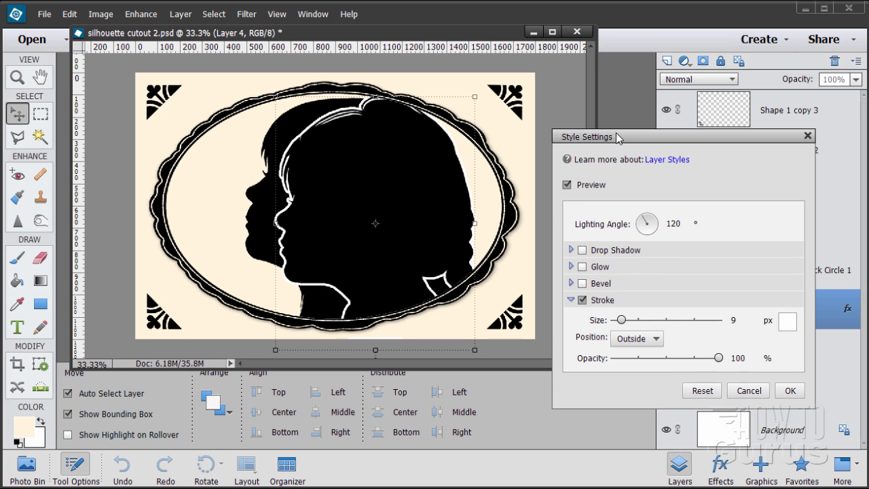
{"action": "left_click_drag", "start_coordinate": [618, 138], "coordinate": [566, 107]}
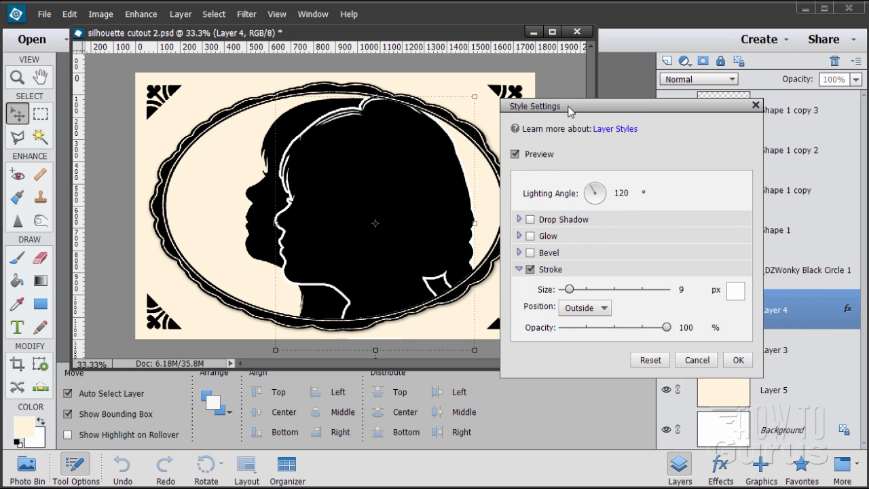
{"action": "left_click", "coordinate": [738, 300]}
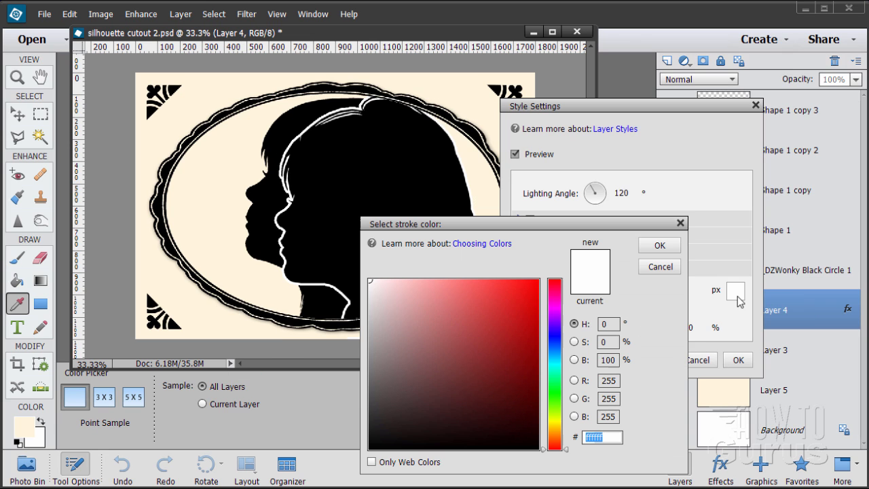
{"action": "right_click", "coordinate": [593, 436]}
{"action": "left_click", "coordinate": [625, 311]}
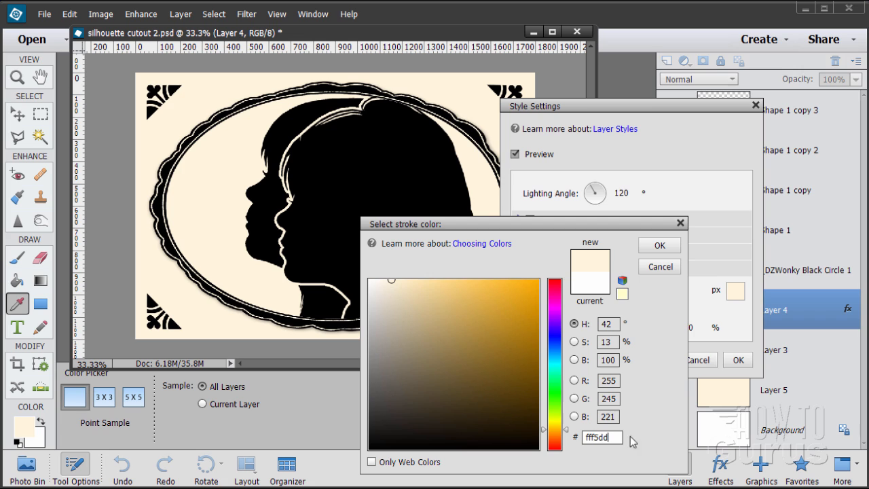
{"action": "left_click", "coordinate": [656, 246]}
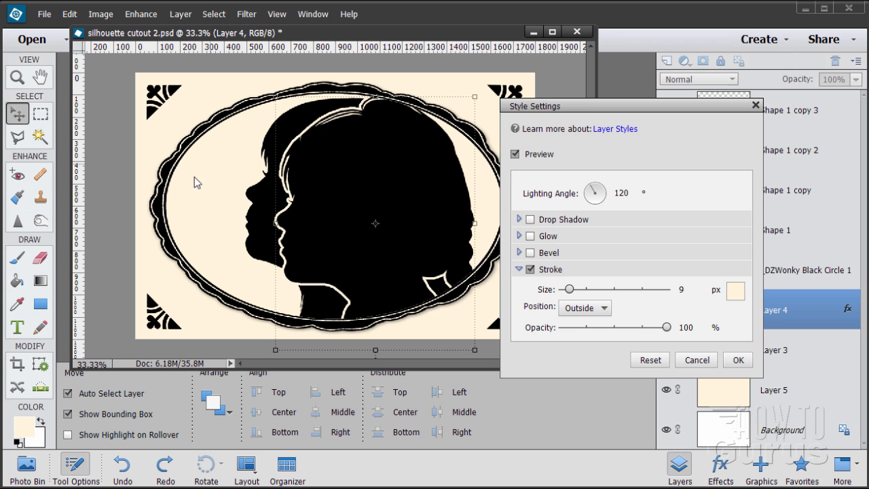
{"action": "left_click", "coordinate": [738, 360]}
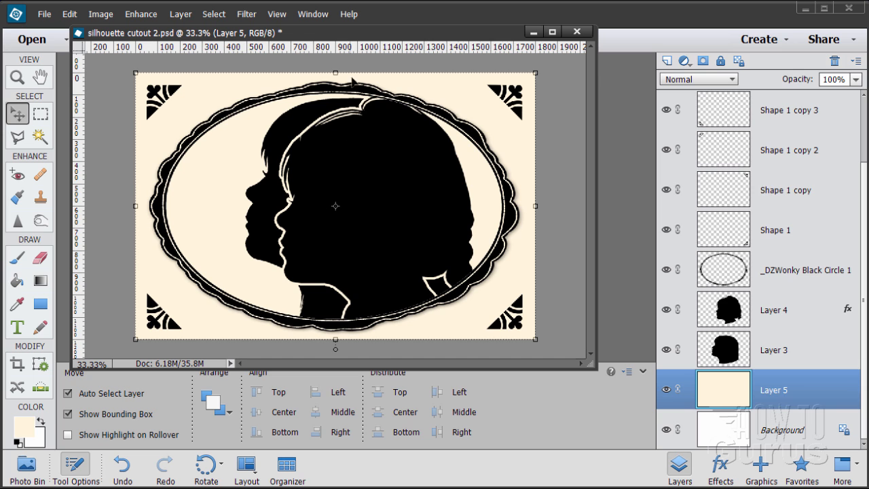
{"action": "left_click_drag", "start_coordinate": [352, 38], "coordinate": [382, 77]}
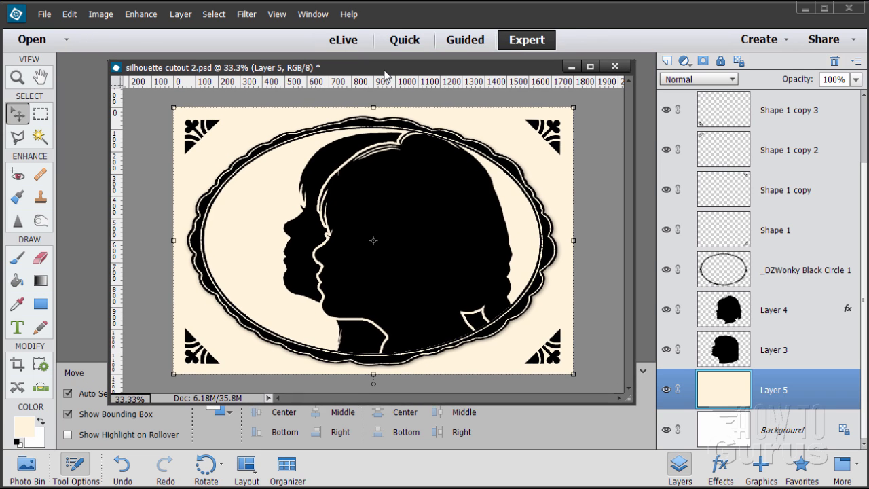